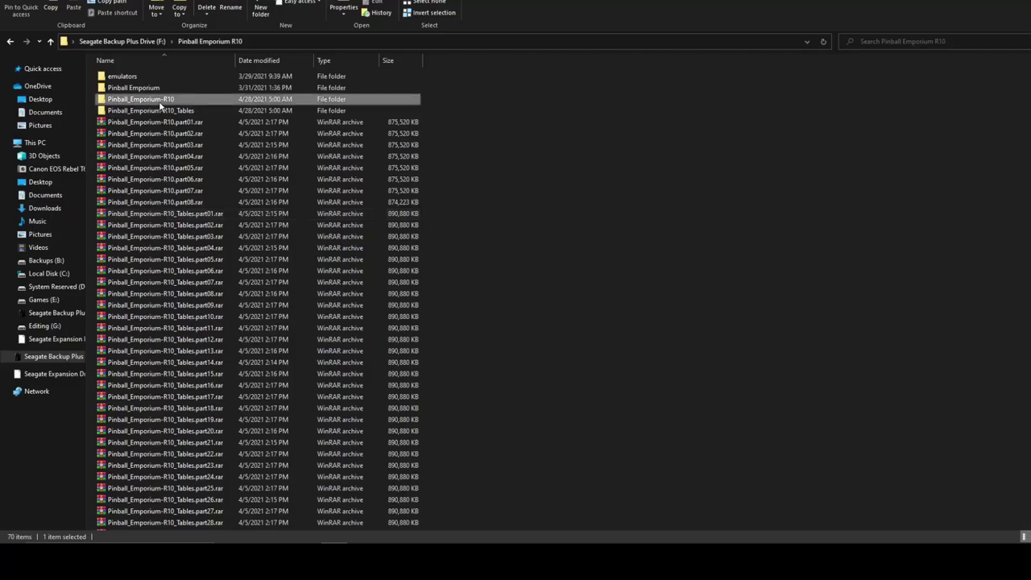
Open the Pinball Emporium folder inside the extracted Pinball_Emporium-R10 folder in a full-size window.
{"action": "double_click", "coordinate": [137, 101]}
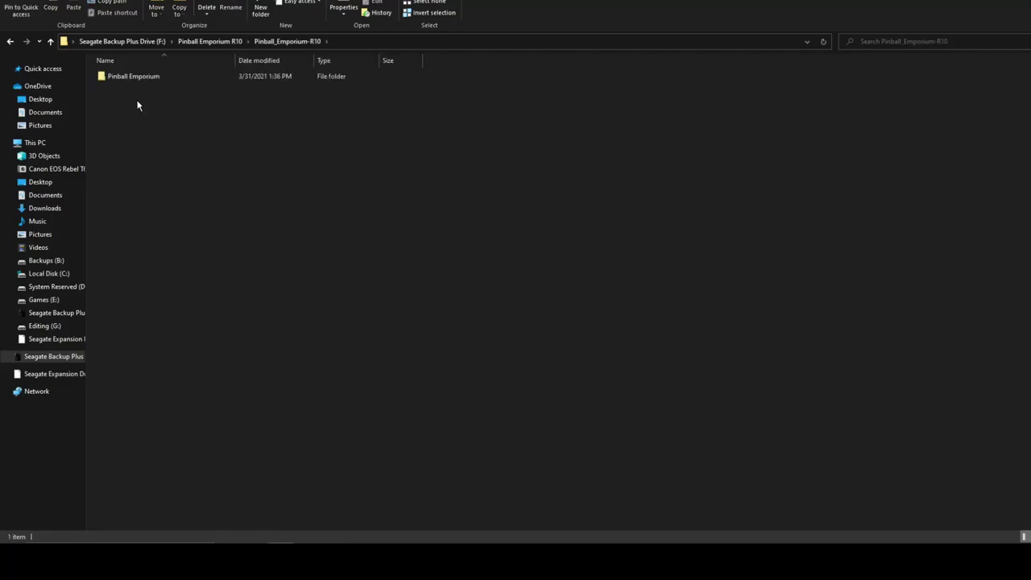
{"action": "left_click", "coordinate": [128, 78]}
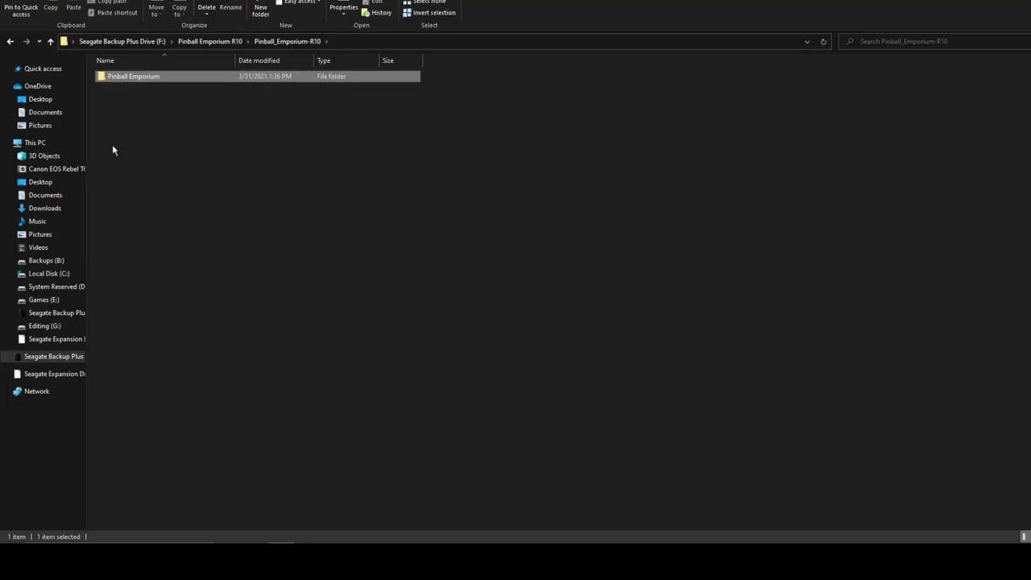
{"action": "key", "text": "super+Down"}
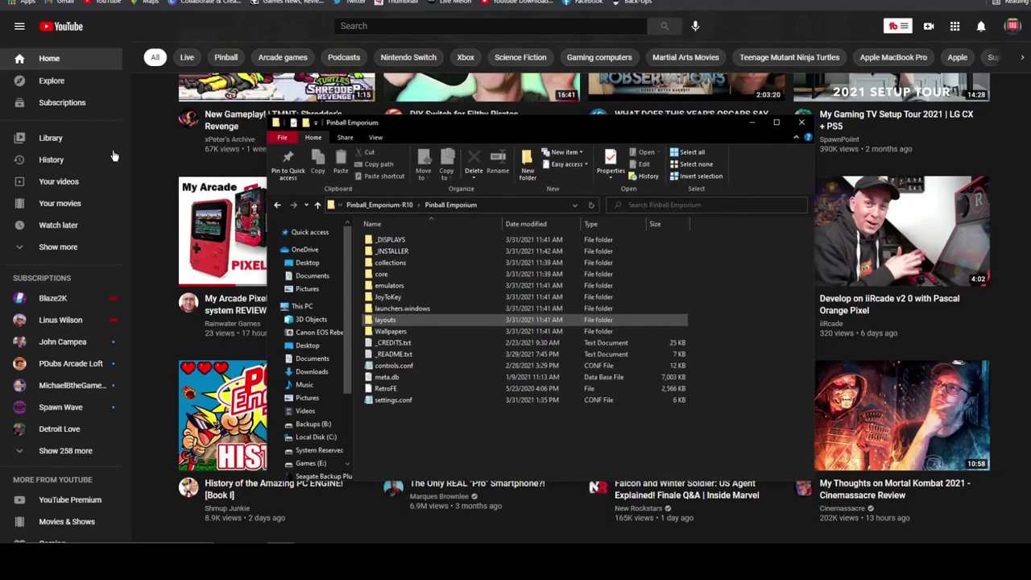
{"action": "left_click", "coordinate": [777, 123]}
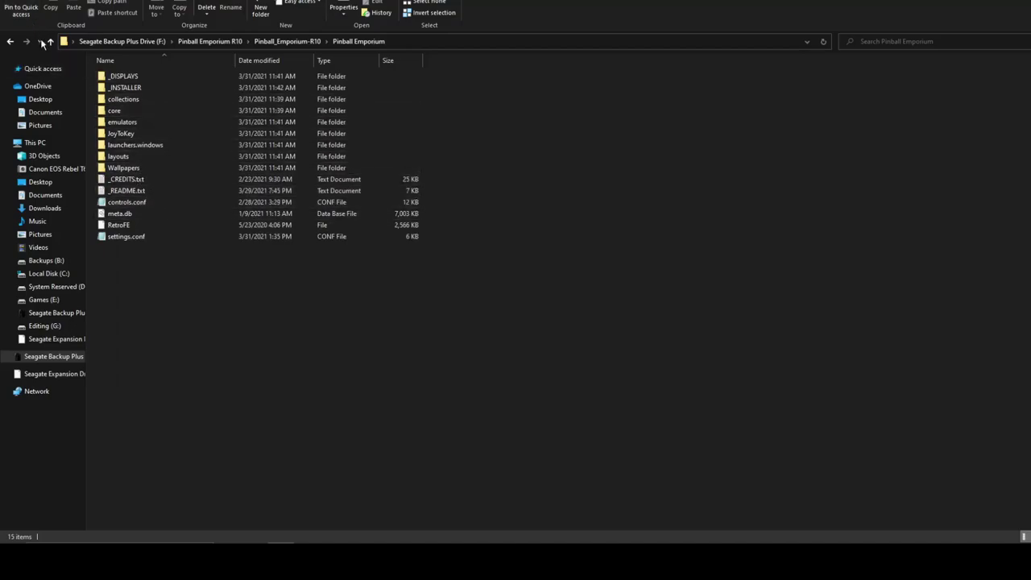
Open a second File Explorer window and browse to Seagate Backup Plus Drive (F:).
{"action": "mouse_move", "coordinate": [190, 541]}
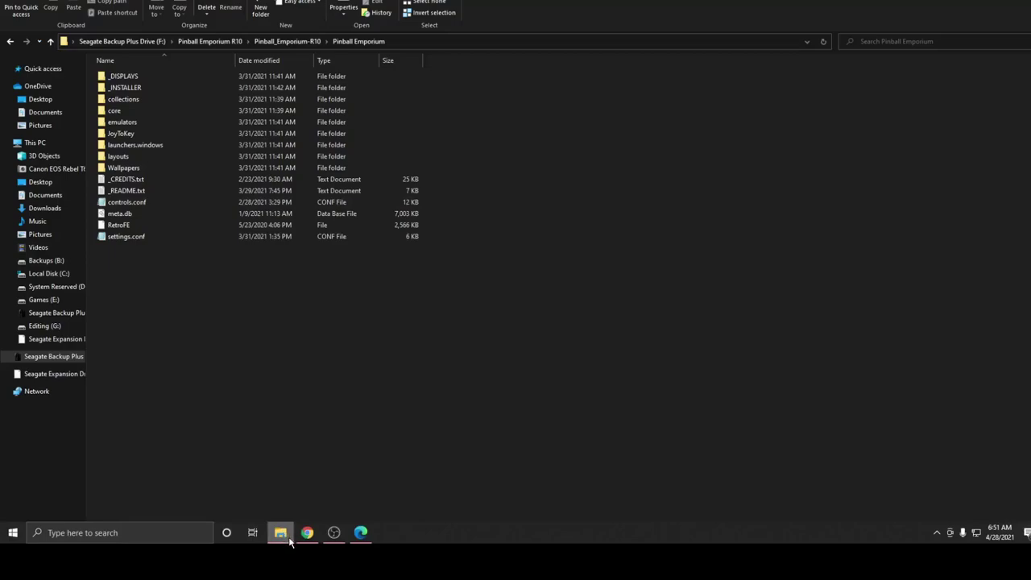
{"action": "mouse_move", "coordinate": [289, 539]}
{"action": "right_click", "coordinate": [289, 540]}
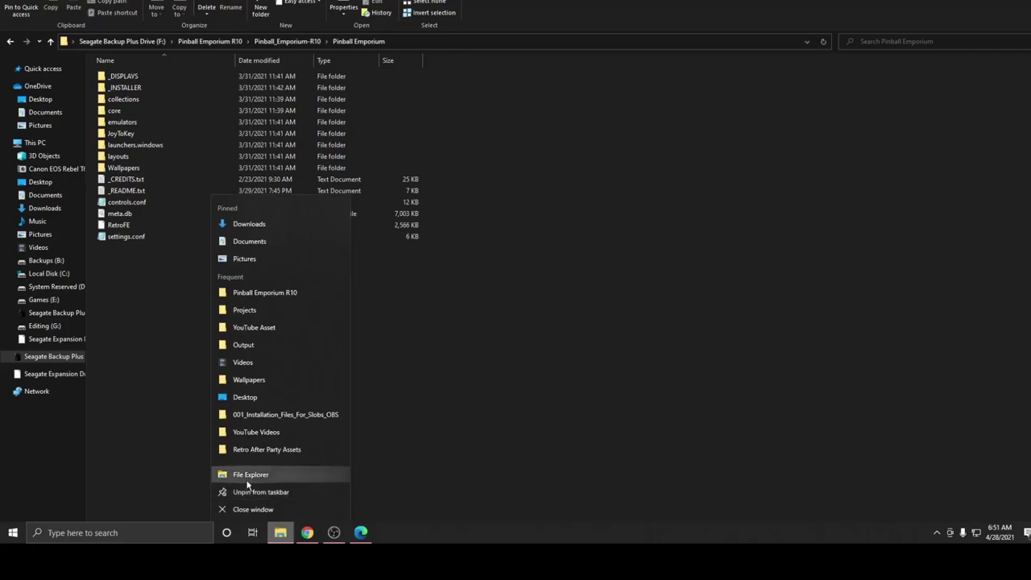
{"action": "left_click", "coordinate": [247, 480]}
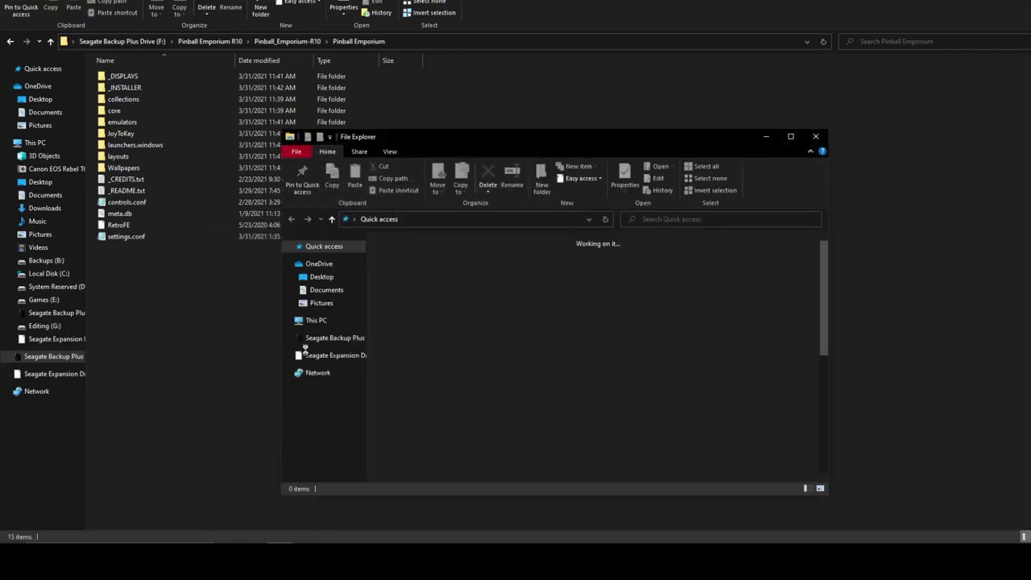
{"action": "scroll", "coordinate": [368, 374], "scroll_direction": "down", "scroll_amount": 1}
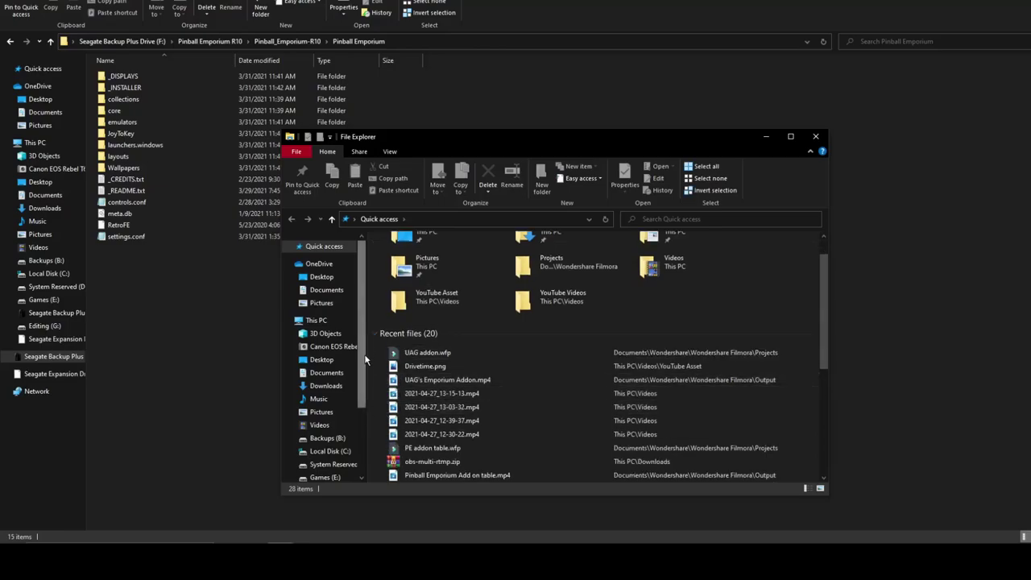
{"action": "left_click_drag", "start_coordinate": [365, 356], "coordinate": [359, 393]}
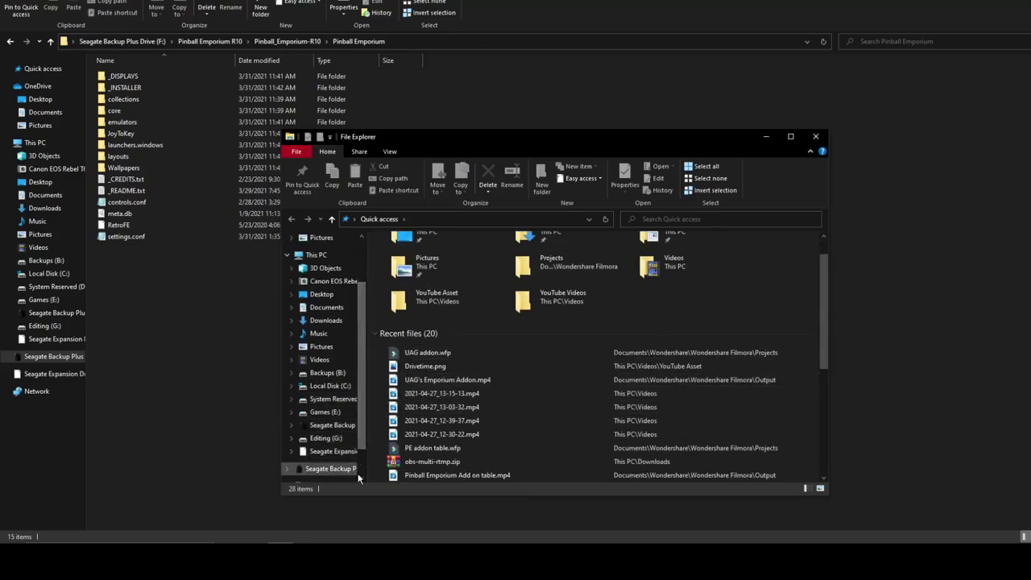
{"action": "scroll", "coordinate": [349, 457], "scroll_direction": "down", "scroll_amount": 1}
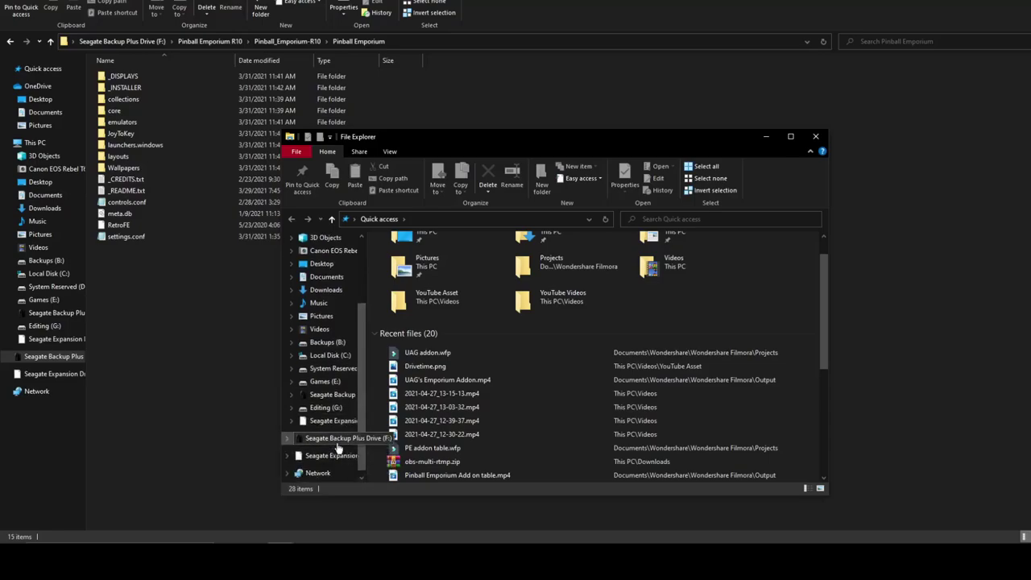
{"action": "left_click", "coordinate": [338, 442]}
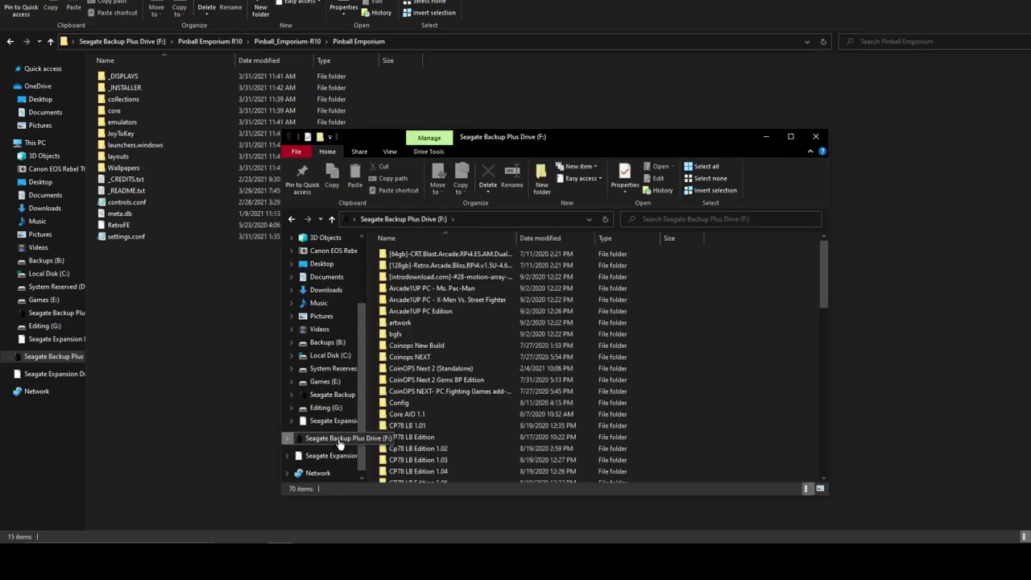
Open the Pinball_Emporium-R10_Tables folder inside the drive's Pinball Emporium R10 folder.
{"action": "scroll", "coordinate": [416, 362], "scroll_direction": "down", "scroll_amount": 7}
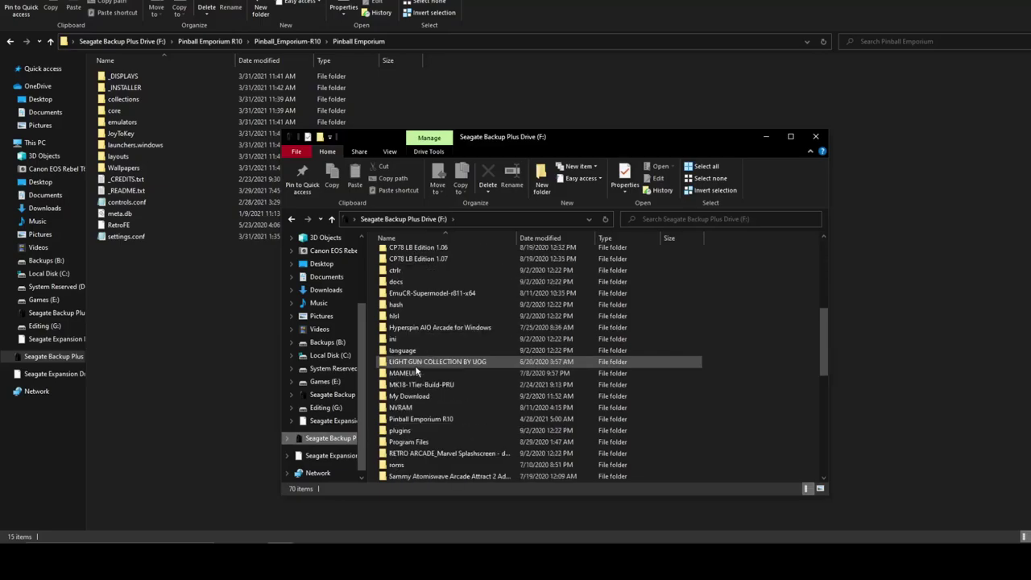
{"action": "left_click", "coordinate": [431, 420]}
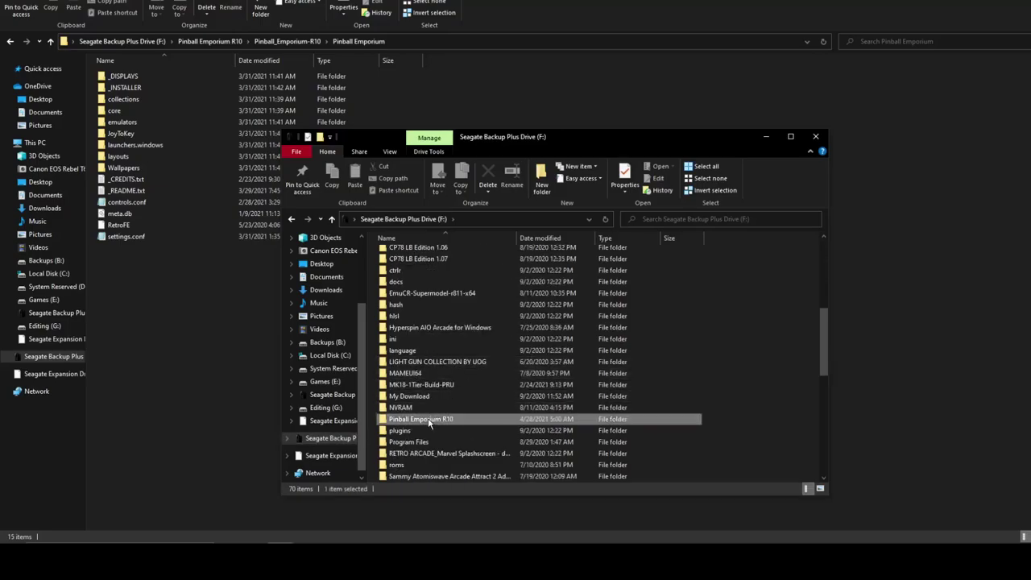
{"action": "double_click", "coordinate": [433, 422]}
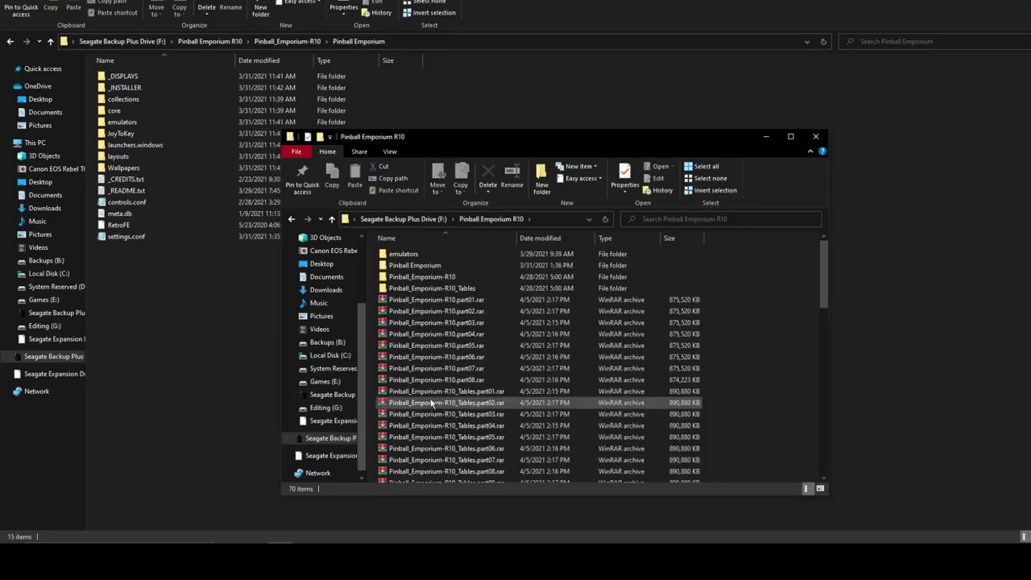
{"action": "left_click", "coordinate": [427, 290]}
{"action": "double_click", "coordinate": [427, 290]}
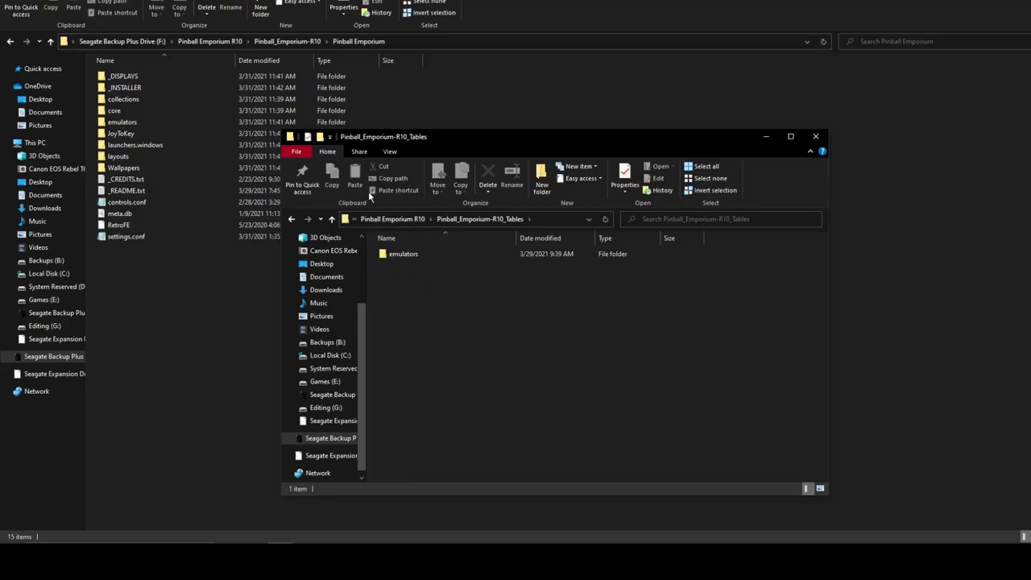
{"action": "left_click", "coordinate": [331, 220]}
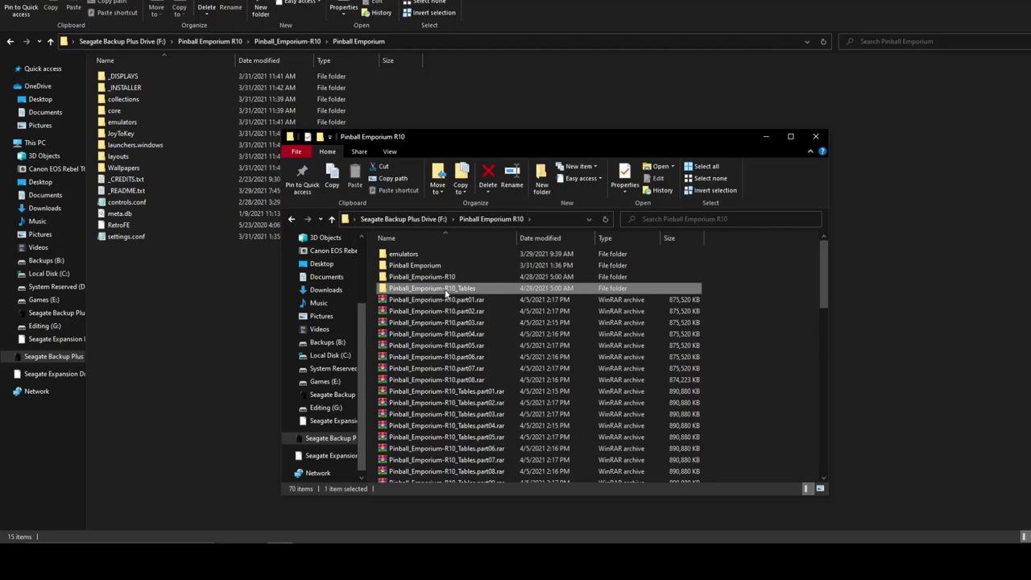
{"action": "double_click", "coordinate": [445, 292]}
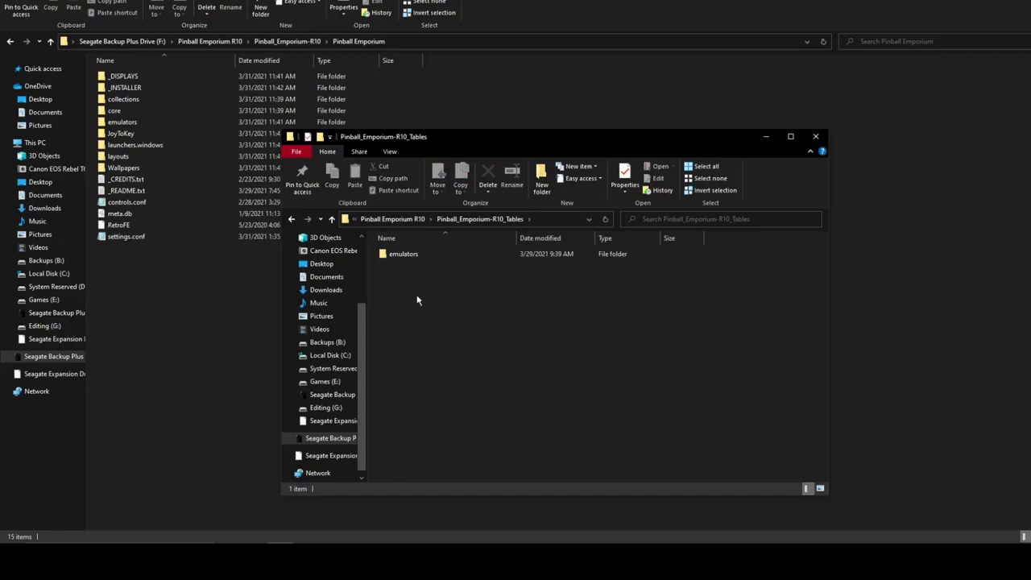
Move the contents of the Pinball_Emporium-R10_Tables emulators folder into the emulators folder of the extracted Pinball Emporium build.
{"action": "left_click_drag", "start_coordinate": [615, 141], "coordinate": [863, 49]}
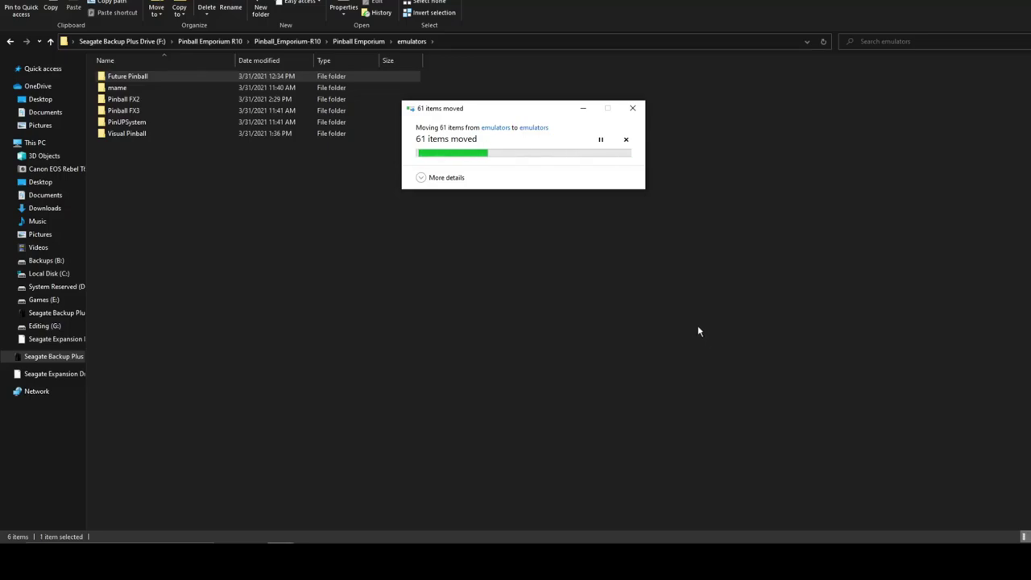
{"action": "mouse_move", "coordinate": [341, 540]}
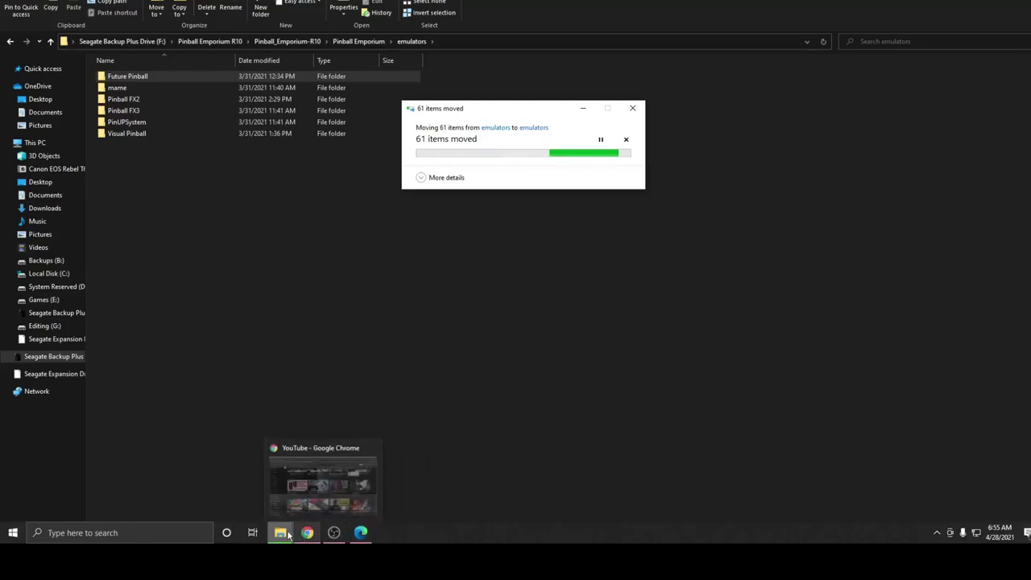
{"action": "mouse_move", "coordinate": [287, 536]}
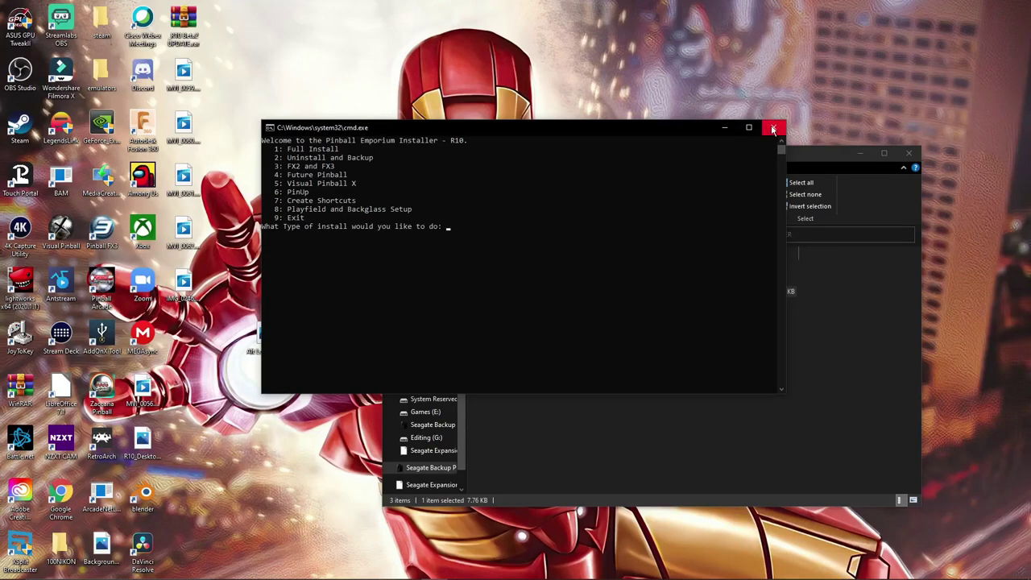
Close the open installer console and run INSTALLER.bat again from Pinball Emporium's _INSTALLER folder.
{"action": "left_click", "coordinate": [774, 127]}
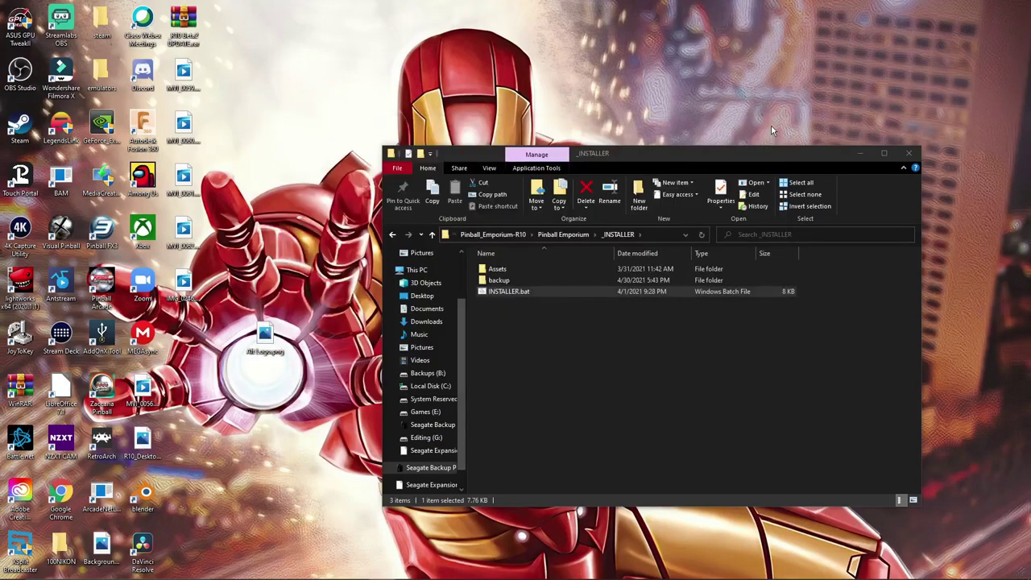
{"action": "left_click", "coordinate": [432, 235]}
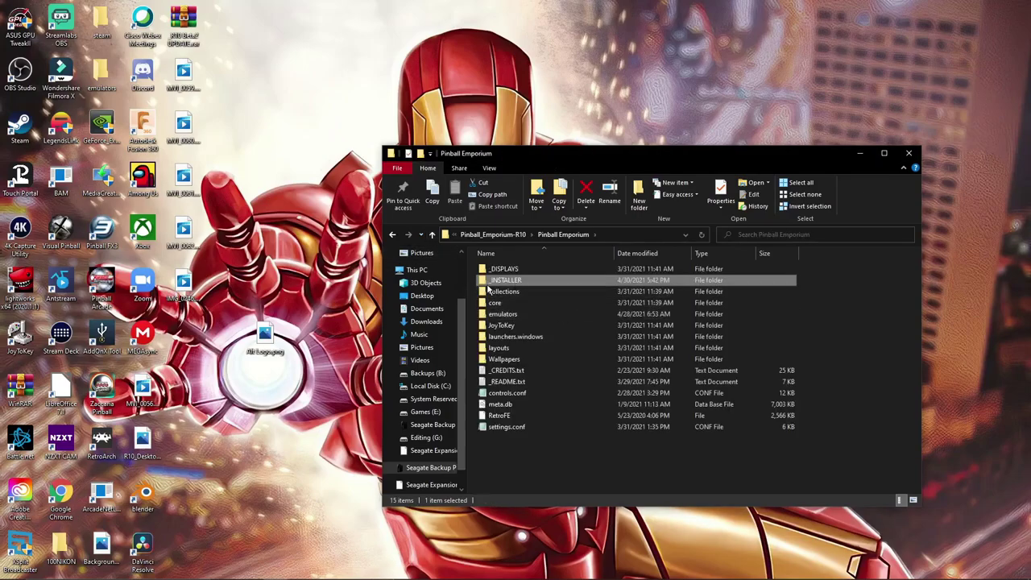
{"action": "double_click", "coordinate": [508, 283]}
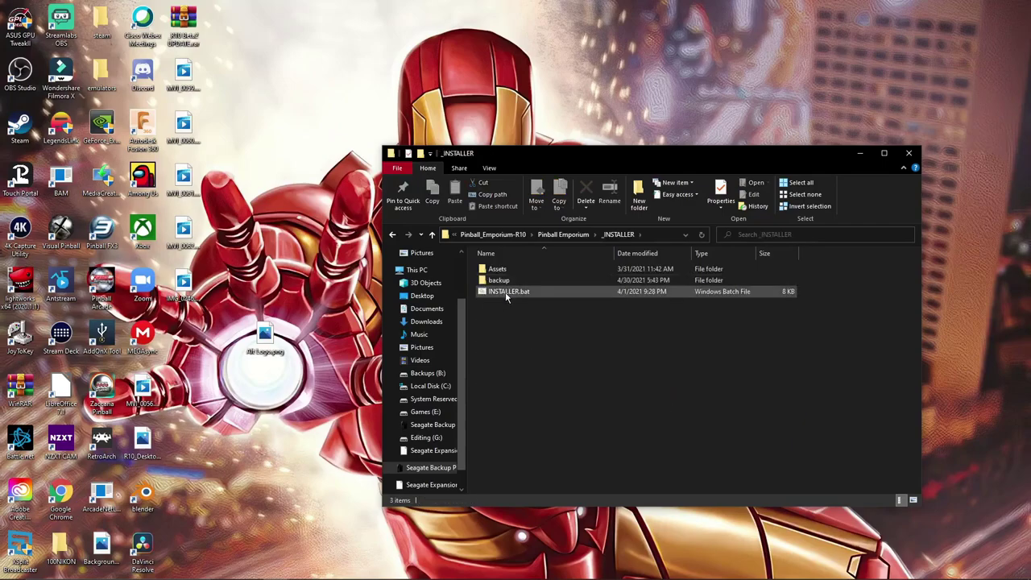
{"action": "double_click", "coordinate": [505, 294]}
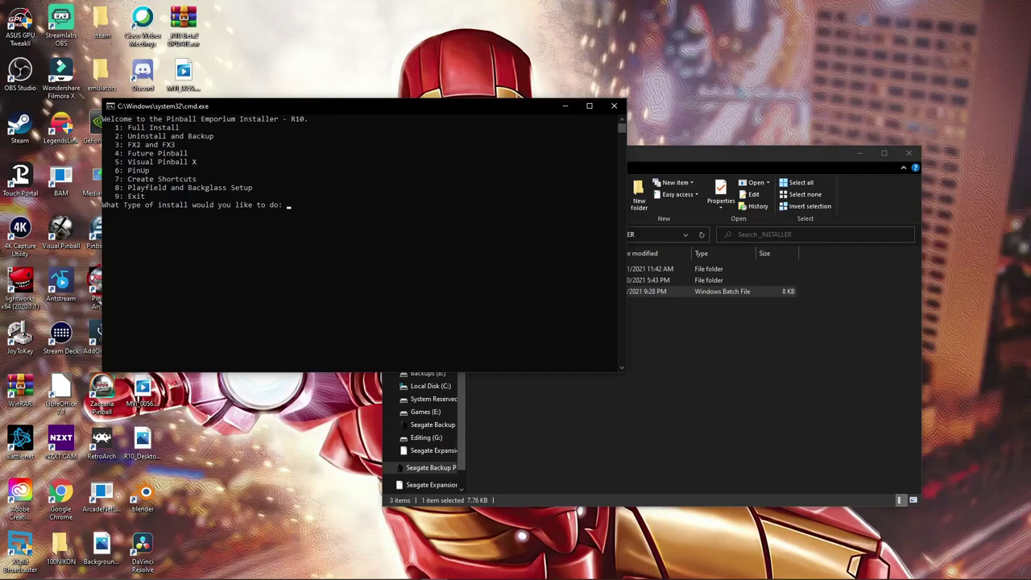
{"action": "type", "text": "1"}
{"action": "key", "text": "Return"}
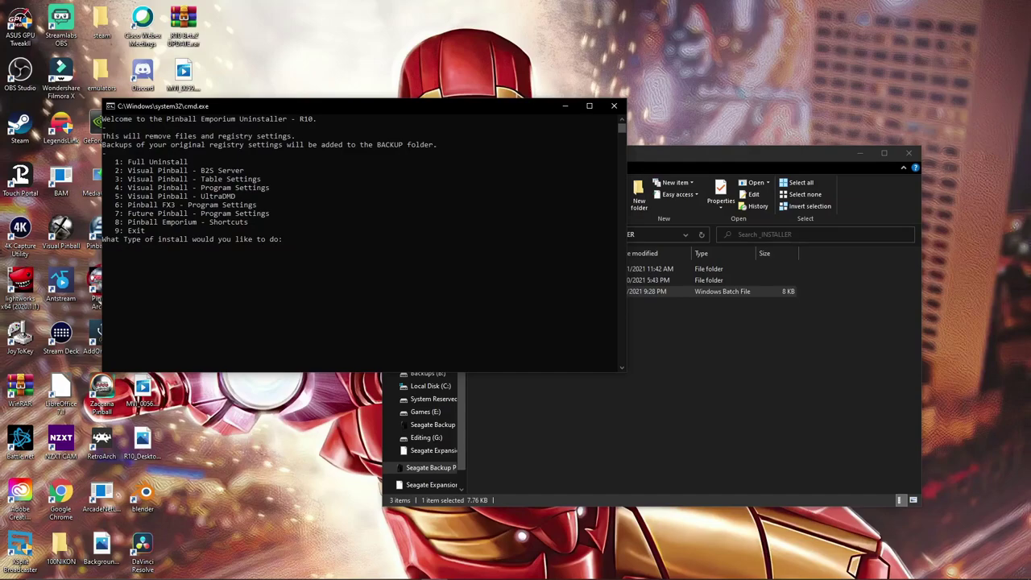
{"action": "type", "text": "9"}
{"action": "key", "text": "Return"}
{"action": "key", "text": "Return"}
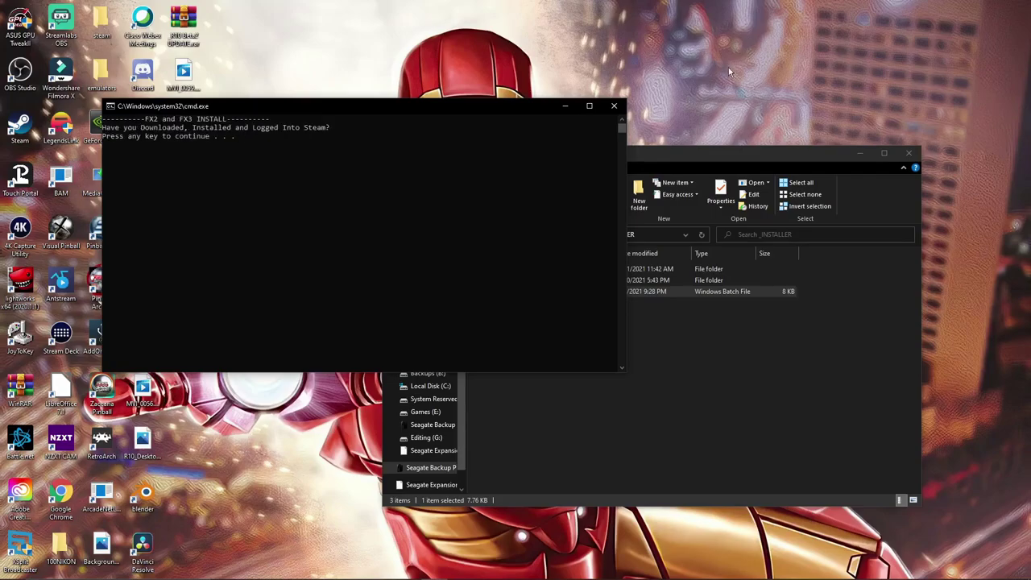
{"action": "left_click", "coordinate": [614, 106]}
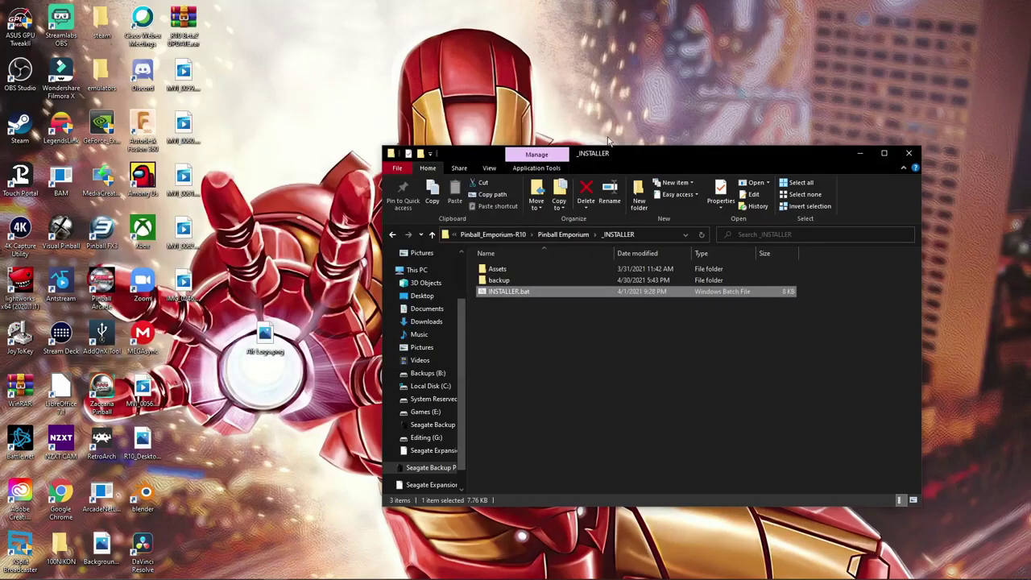
Relaunch INSTALLER.bat, choose Uninstall and Backup, run the Full Uninstall, and continue past its completion prompt.
{"action": "double_click", "coordinate": [508, 291]}
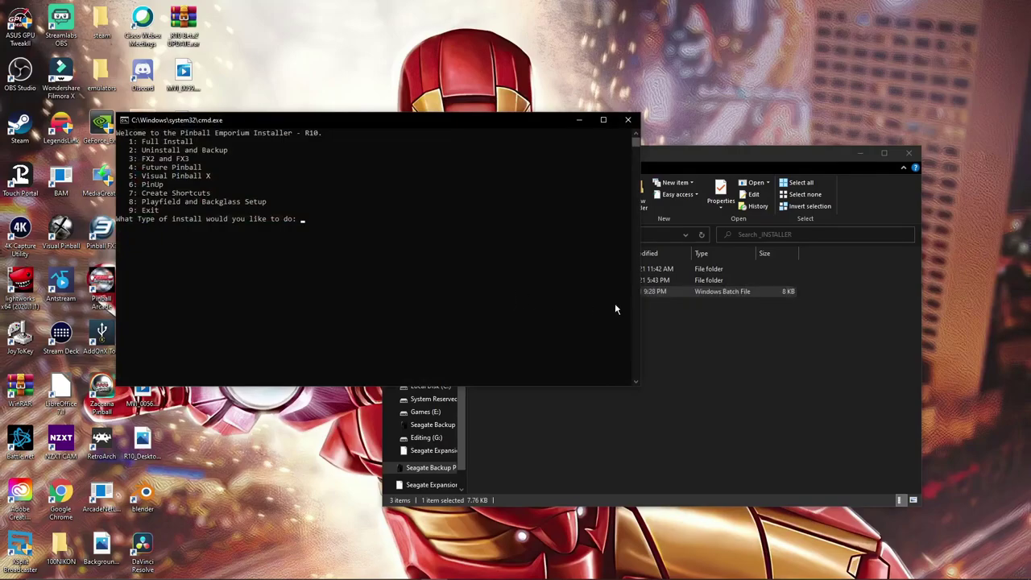
{"action": "type", "text": "2"}
{"action": "key", "text": "Return"}
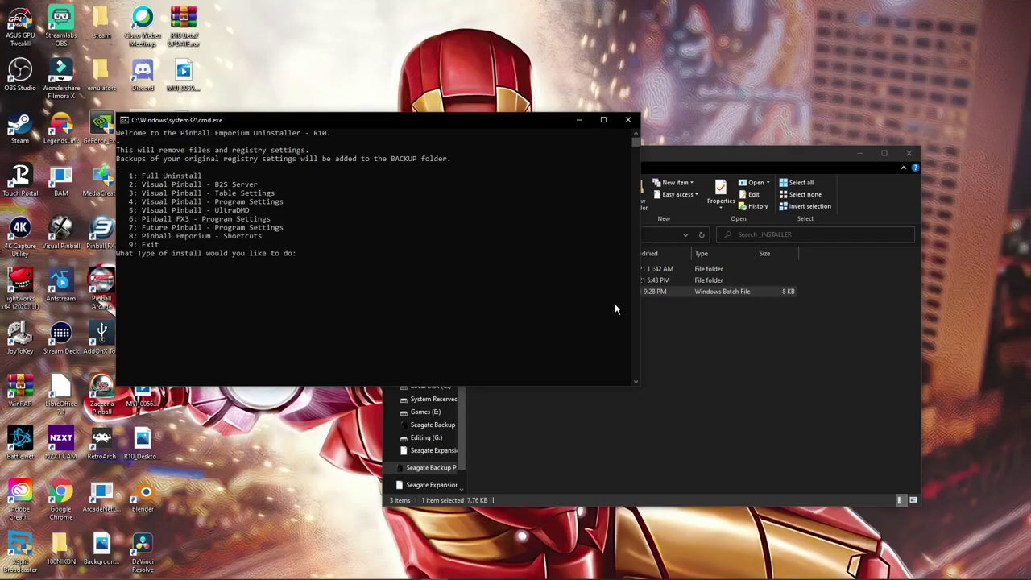
{"action": "type", "text": "1"}
{"action": "key", "text": "Return"}
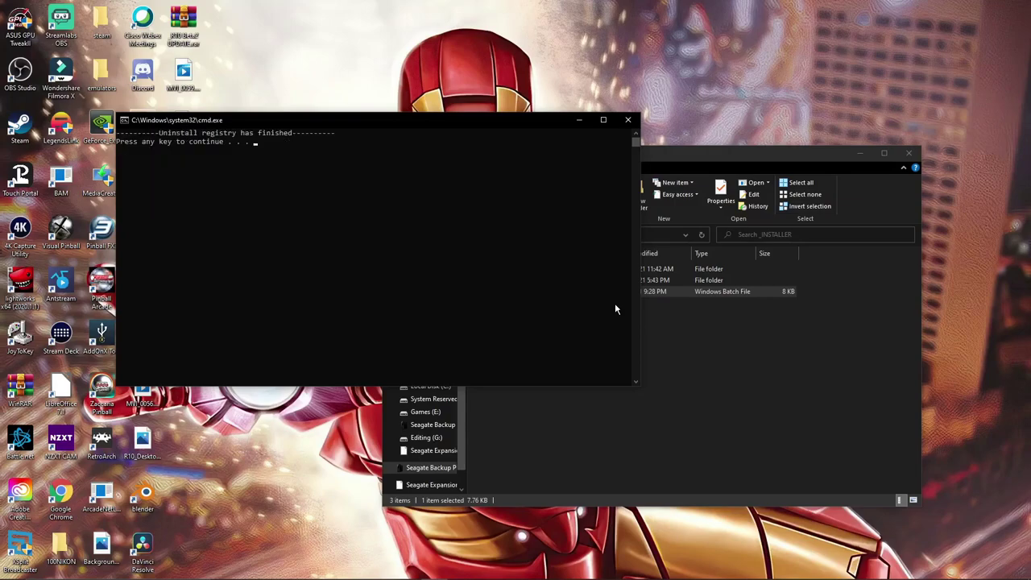
{"action": "key", "text": "Return"}
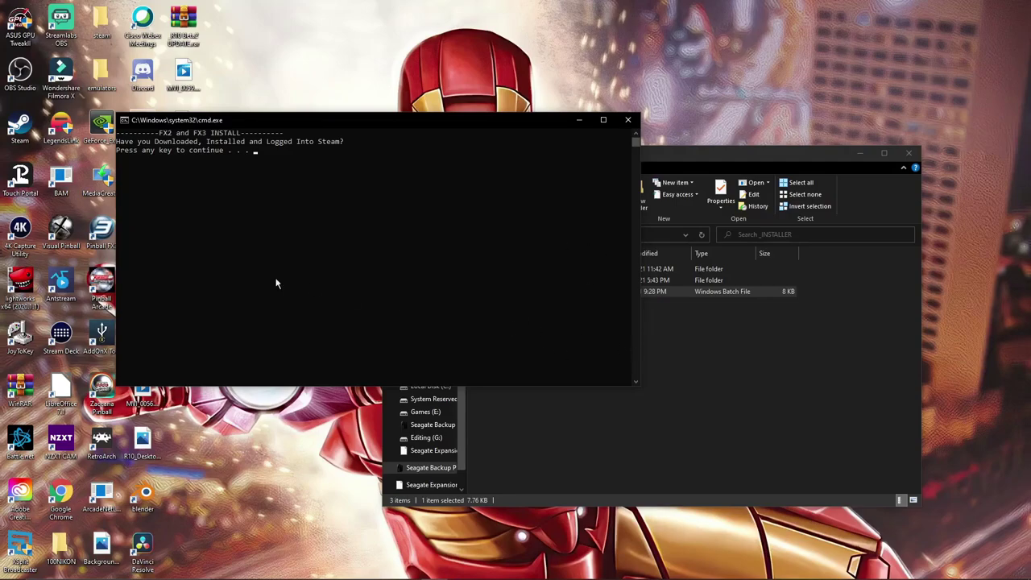
Move the installer console aside, switch to Steam, launch Pinball FX3, and continue past the game's title screen.
{"action": "left_click_drag", "start_coordinate": [431, 122], "coordinate": [564, 92]}
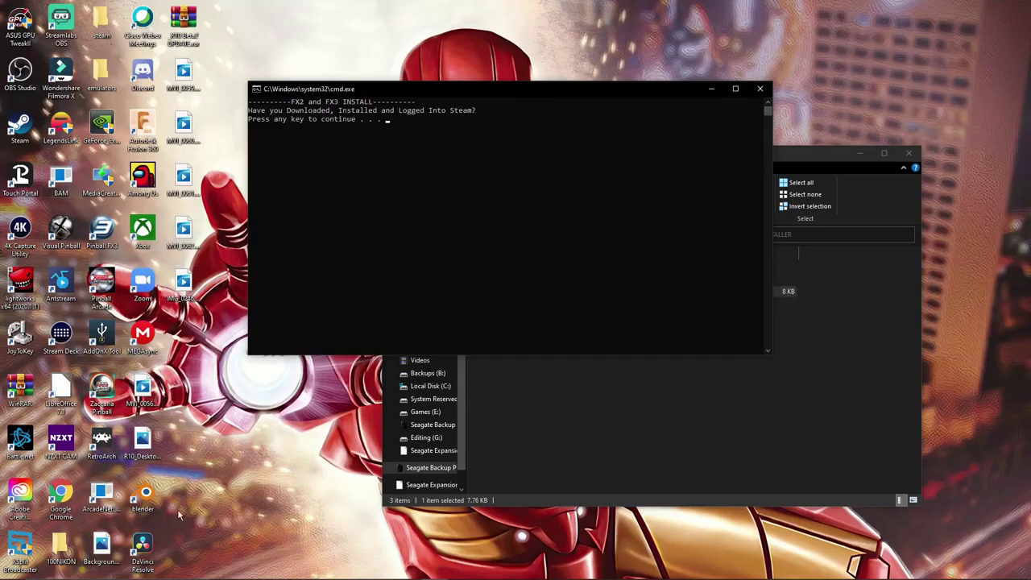
{"action": "mouse_move", "coordinate": [228, 577]}
{"action": "left_click", "coordinate": [328, 569]}
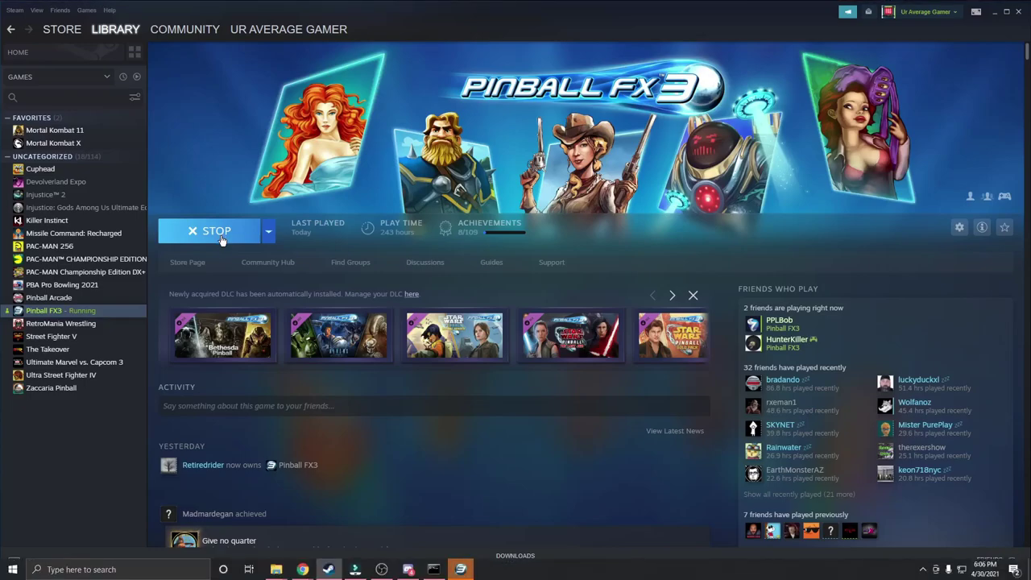
{"action": "left_click", "coordinate": [465, 573]}
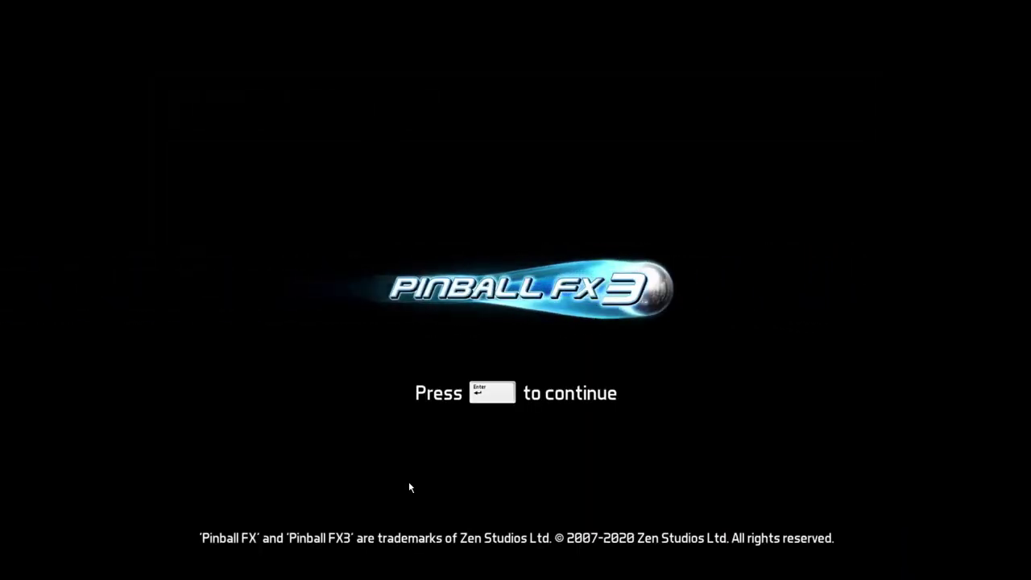
{"action": "key", "text": "Return"}
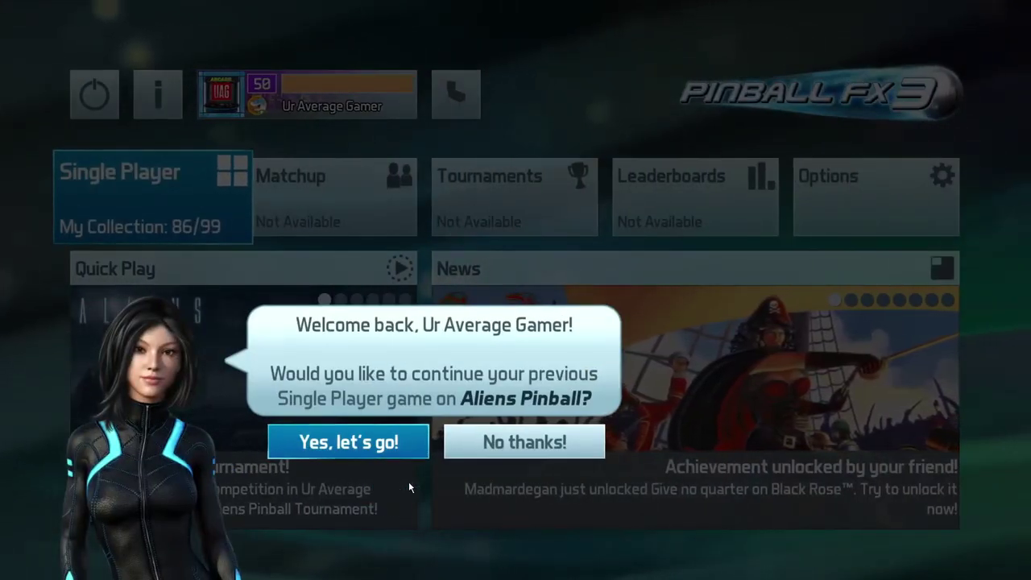
Decline resuming the Aliens Pinball game, exit Pinball FX3, and minimize Steam to return to the installer console.
{"action": "key", "text": "Right"}
{"action": "key", "text": "Return"}
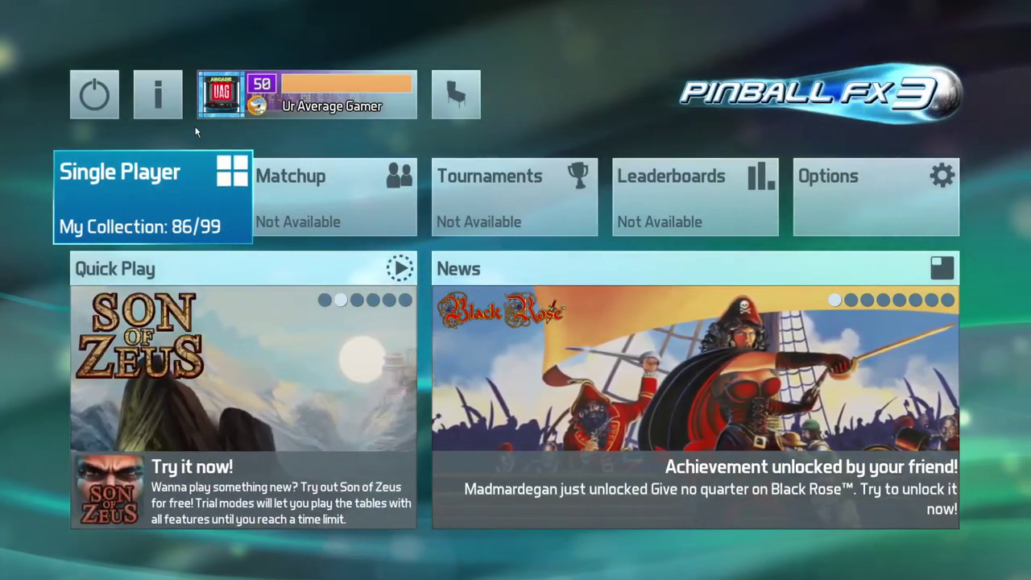
{"action": "left_click", "coordinate": [90, 115]}
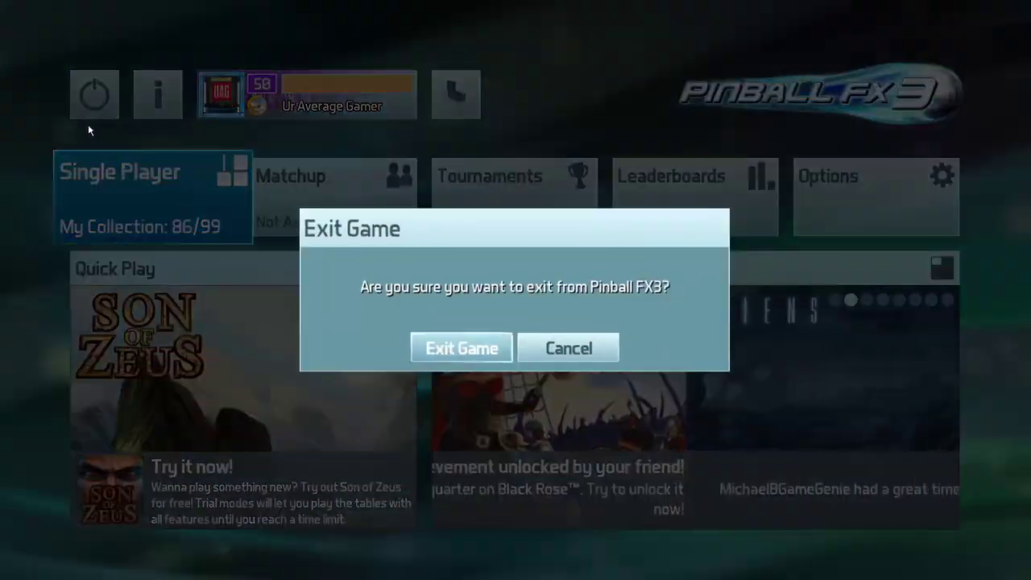
{"action": "left_click", "coordinate": [483, 351]}
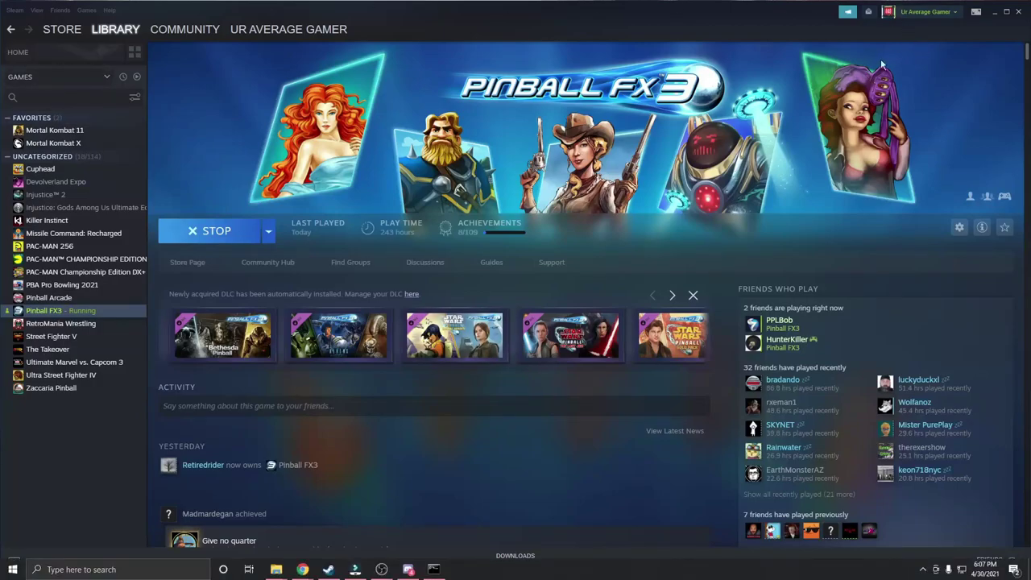
{"action": "left_click", "coordinate": [994, 12]}
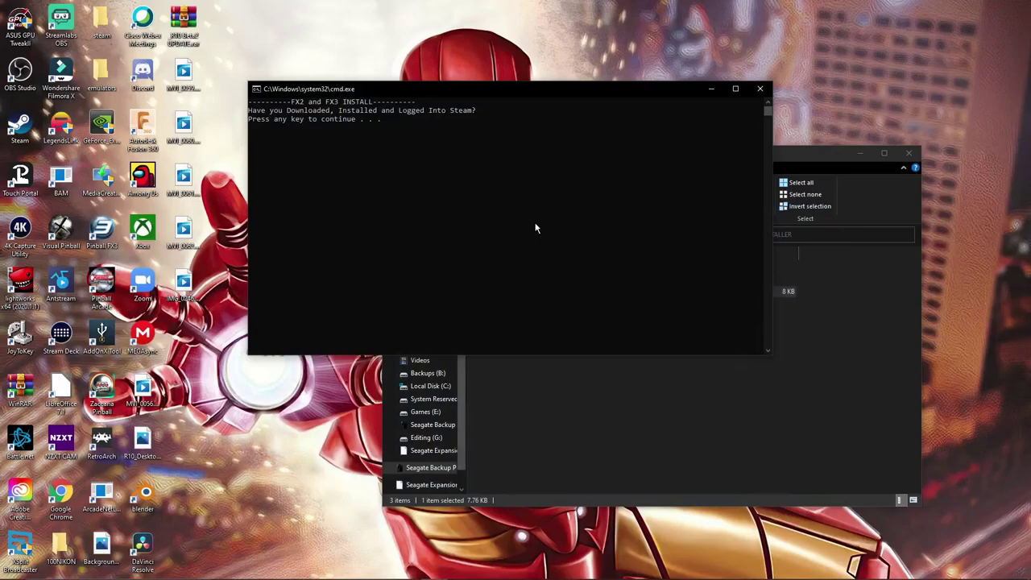
Continue past the installer's Steam and Pinball FX3 prompts and supply C:\Program Files (x86)\Steam as the Steam program folder.
{"action": "key", "text": "space"}
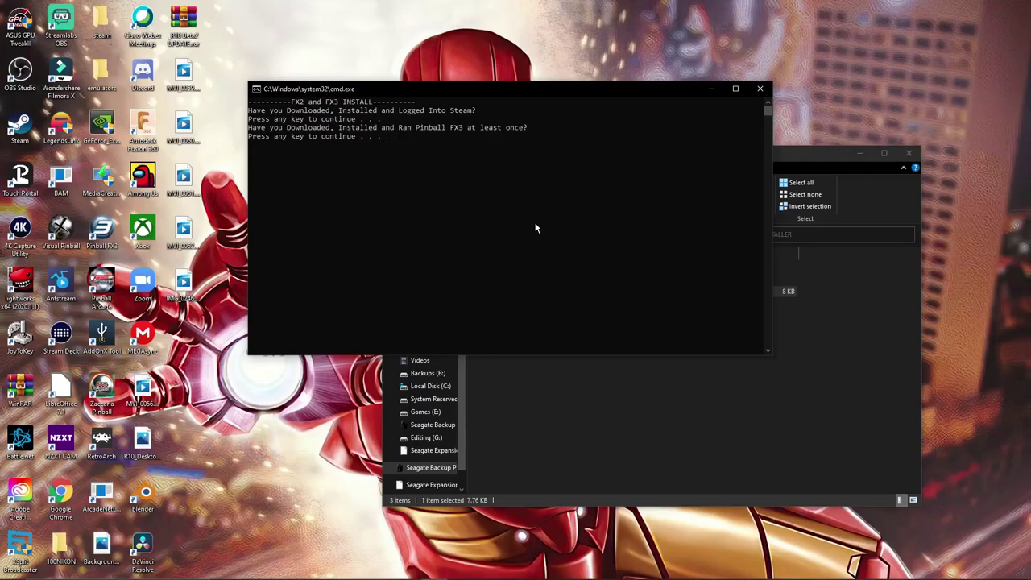
{"action": "key", "text": "Return"}
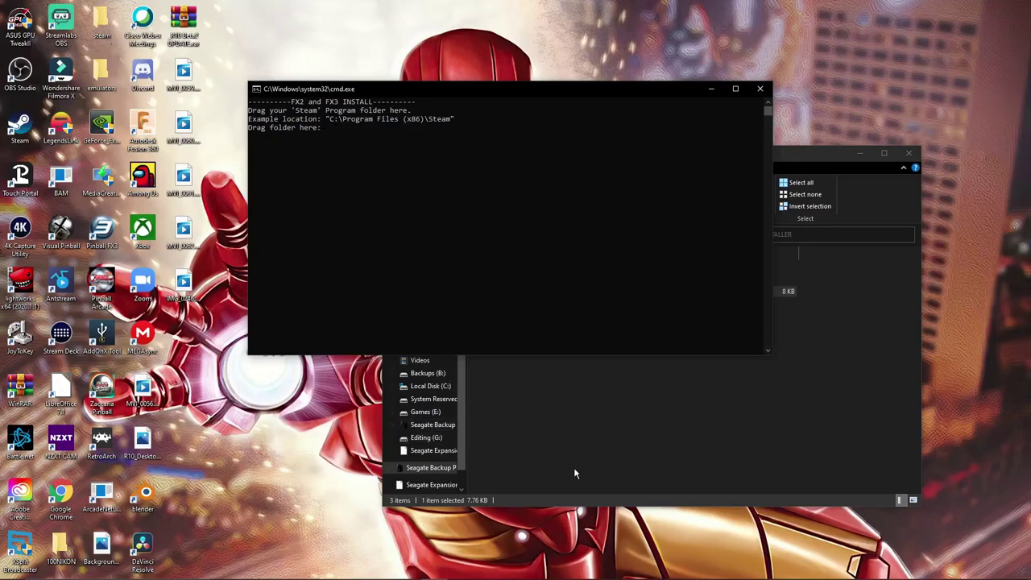
{"action": "left_click", "coordinate": [555, 486]}
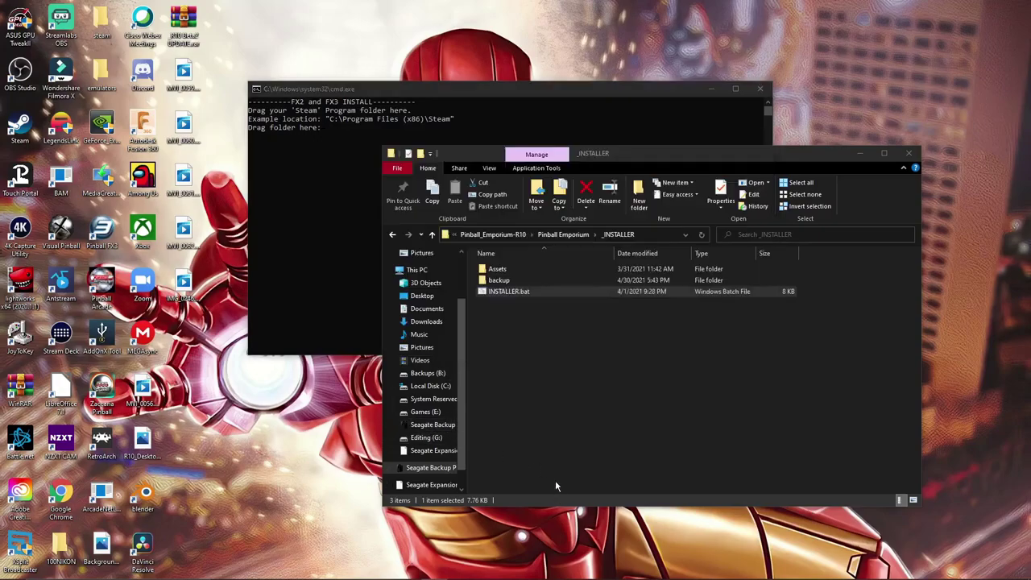
{"action": "left_click", "coordinate": [430, 386]}
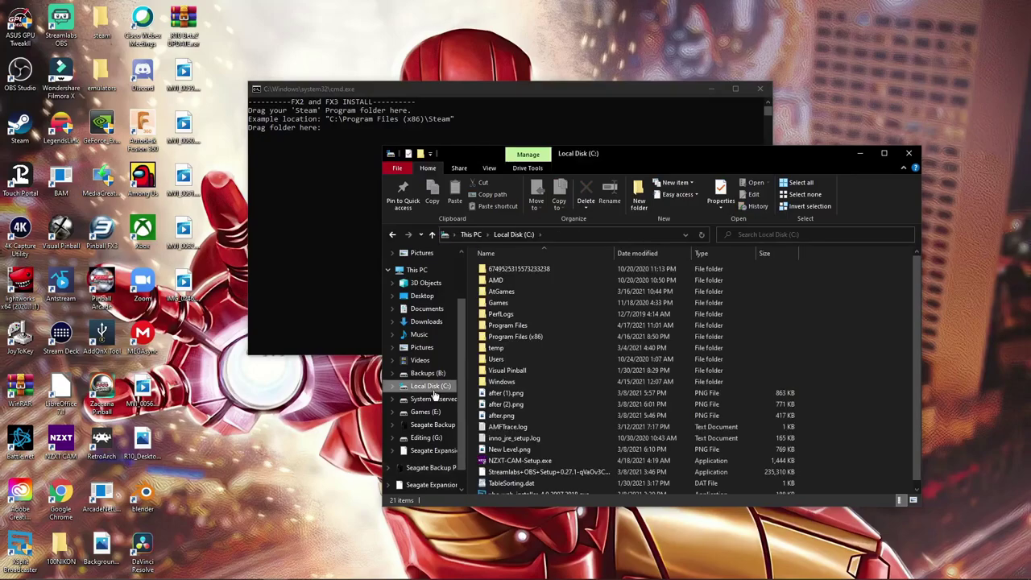
{"action": "double_click", "coordinate": [497, 336]}
{"action": "scroll", "coordinate": [539, 427], "scroll_direction": "down", "scroll_amount": 1}
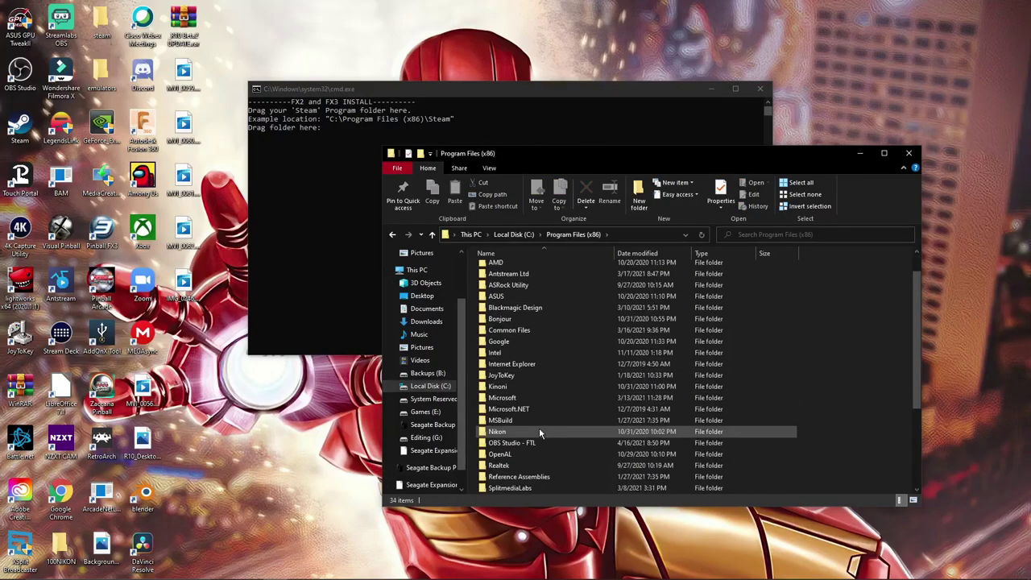
{"action": "scroll", "coordinate": [539, 428], "scroll_direction": "down", "scroll_amount": 1}
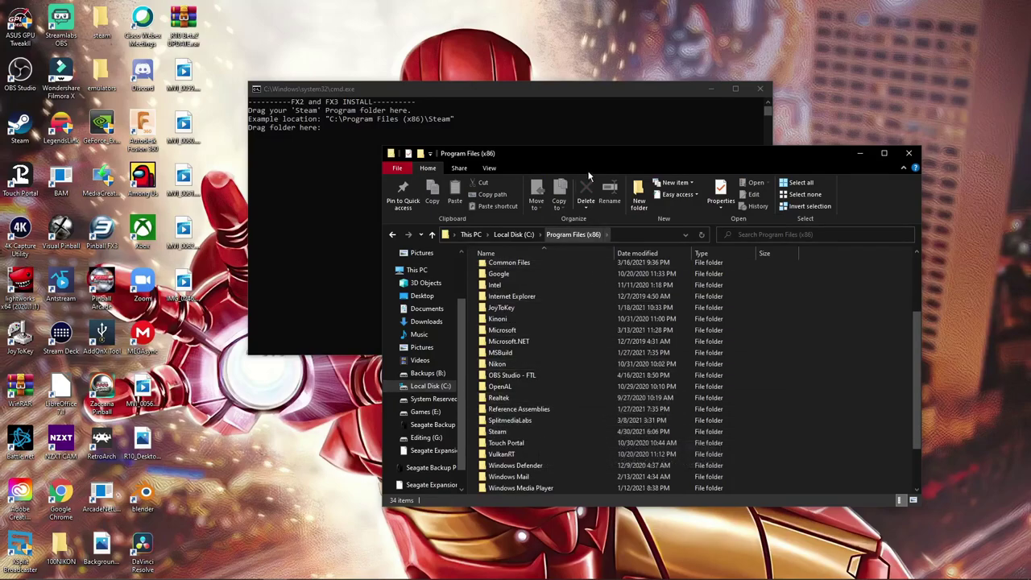
{"action": "left_click_drag", "start_coordinate": [604, 160], "coordinate": [882, 133]}
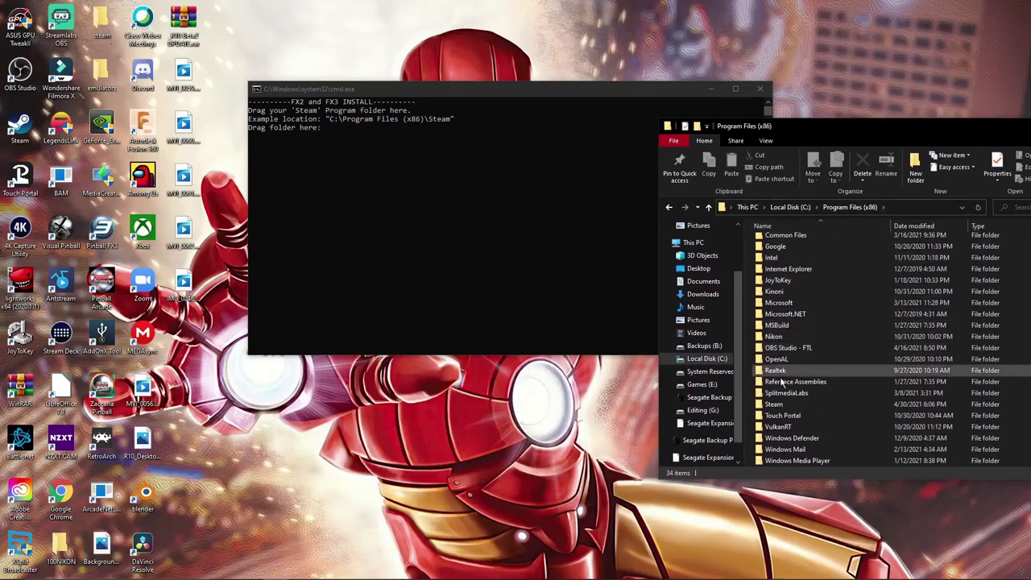
{"action": "left_click_drag", "start_coordinate": [772, 408], "coordinate": [354, 213]}
{"action": "left_click", "coordinate": [355, 213]}
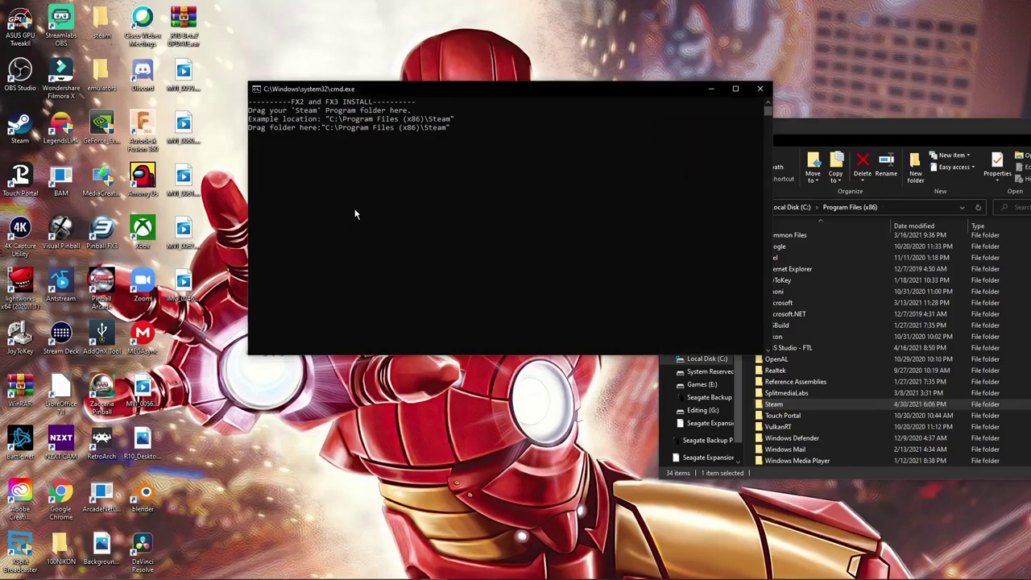
{"action": "key", "text": "Return"}
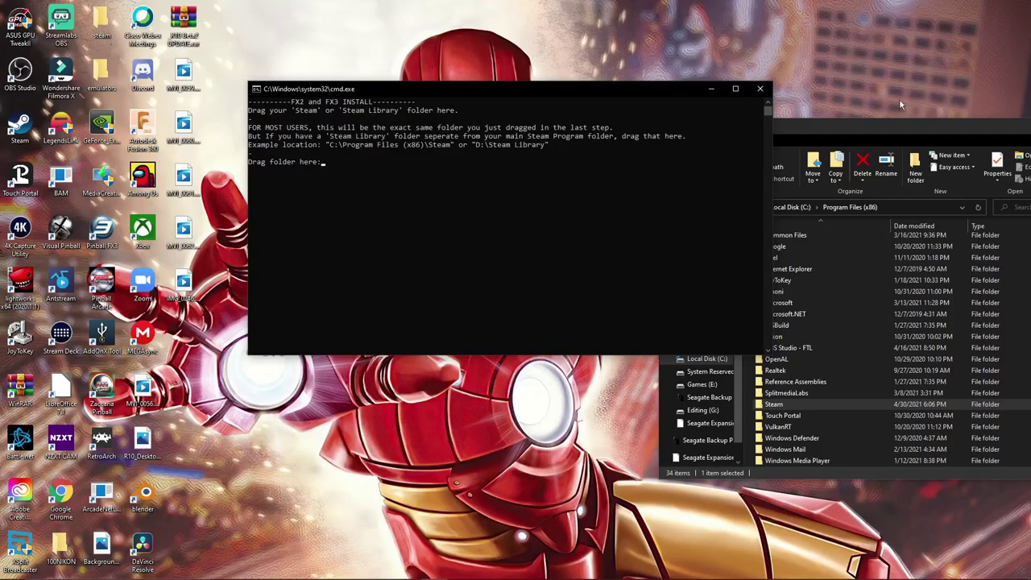
Look through the Steam folder in Program Files (x86) for the Steam library requested by the installer, and return to its parent folder.
{"action": "left_click", "coordinate": [866, 122]}
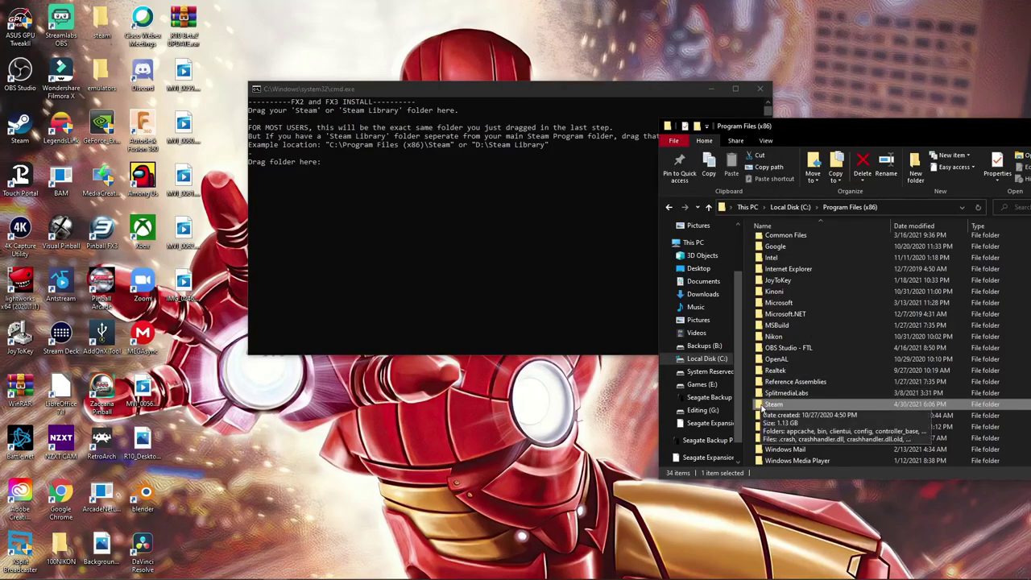
{"action": "double_click", "coordinate": [764, 406]}
{"action": "scroll", "coordinate": [769, 419], "scroll_direction": "down", "scroll_amount": 1}
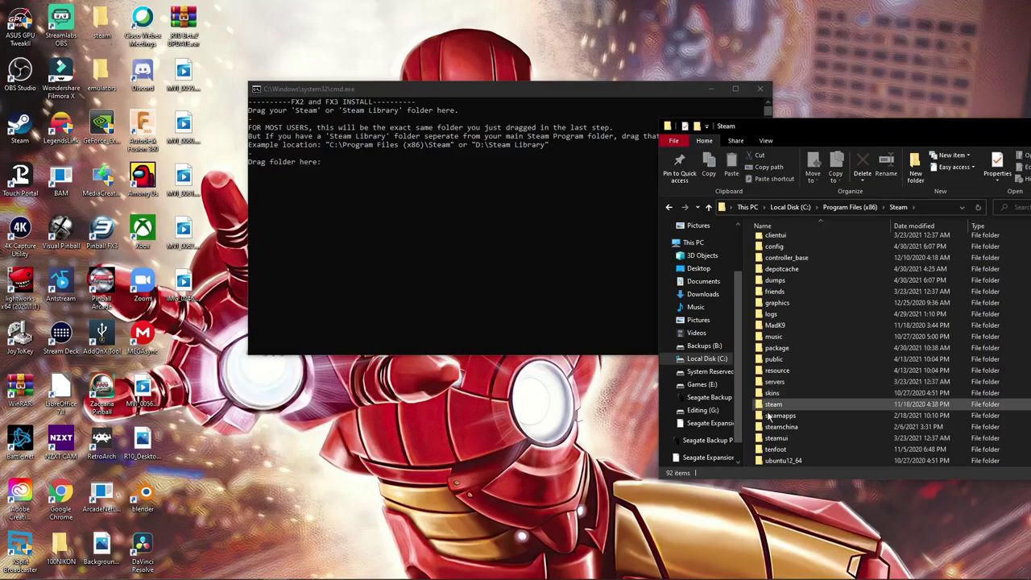
{"action": "scroll", "coordinate": [811, 448], "scroll_direction": "down", "scroll_amount": 1}
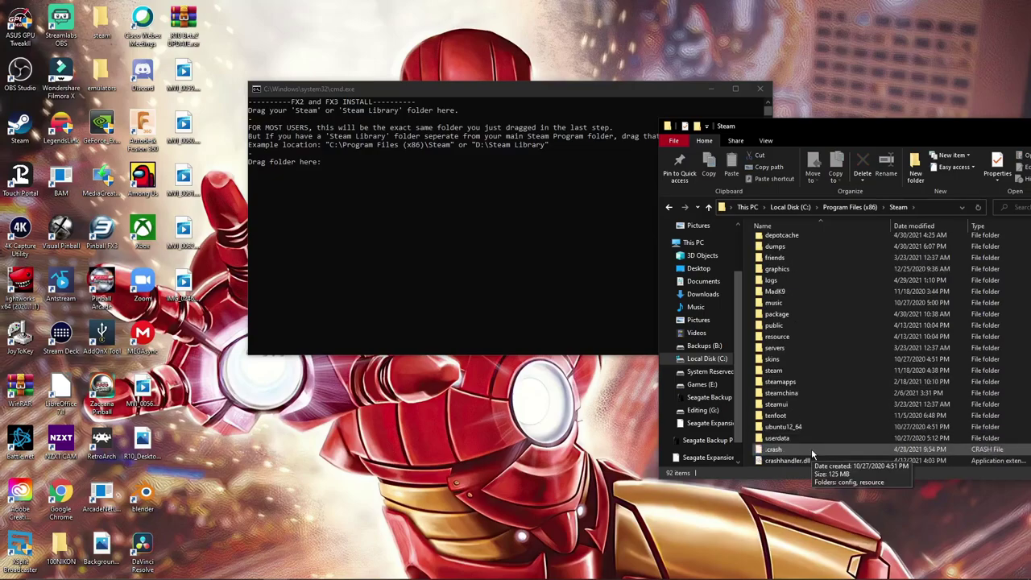
{"action": "scroll", "coordinate": [811, 449], "scroll_direction": "up", "scroll_amount": 2}
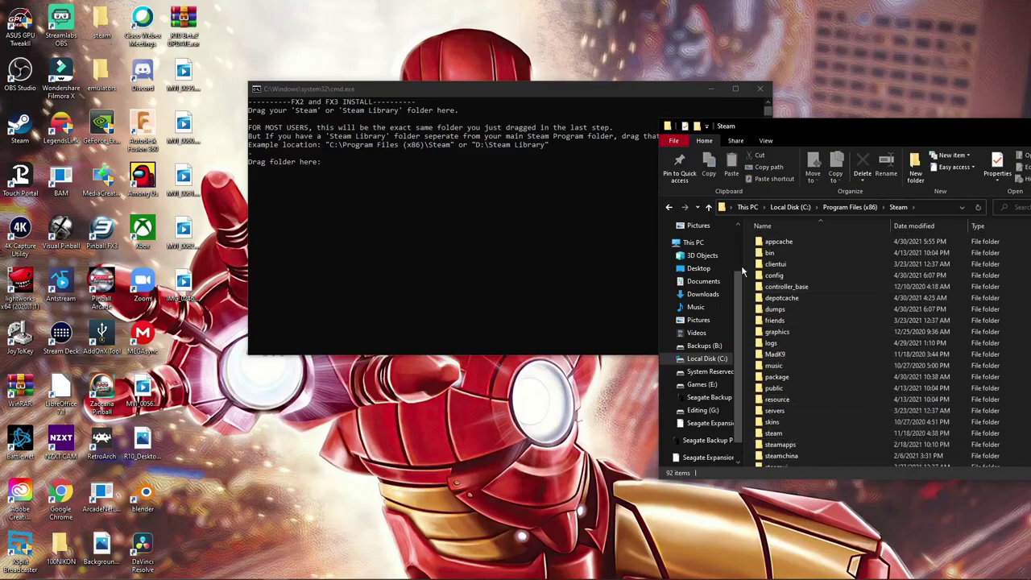
{"action": "left_click", "coordinate": [710, 207]}
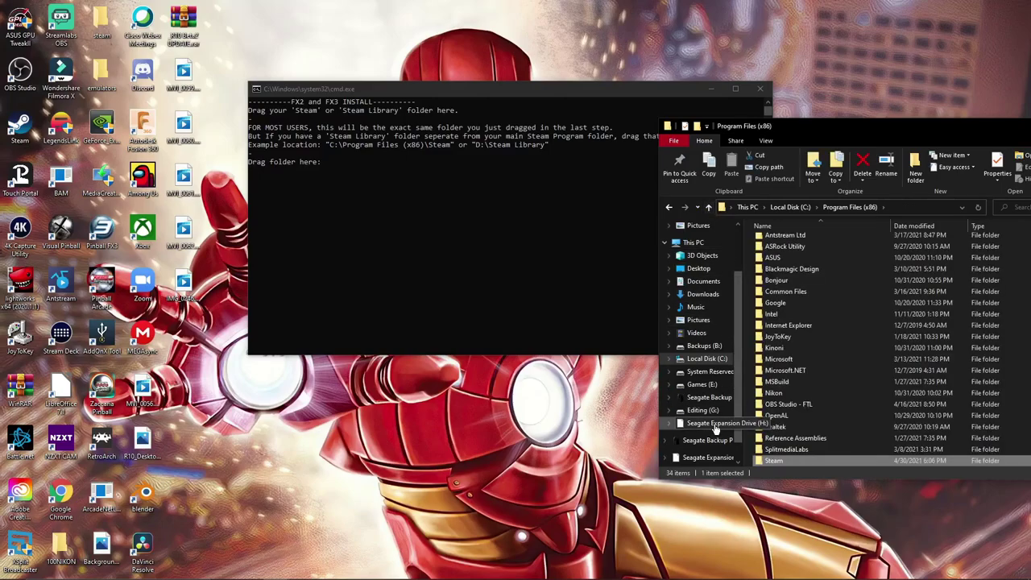
Search the Seagate Backup Plus Drive (F:) and its Pinball Emporium R10 folder for a Steam library folder.
{"action": "left_click", "coordinate": [708, 400]}
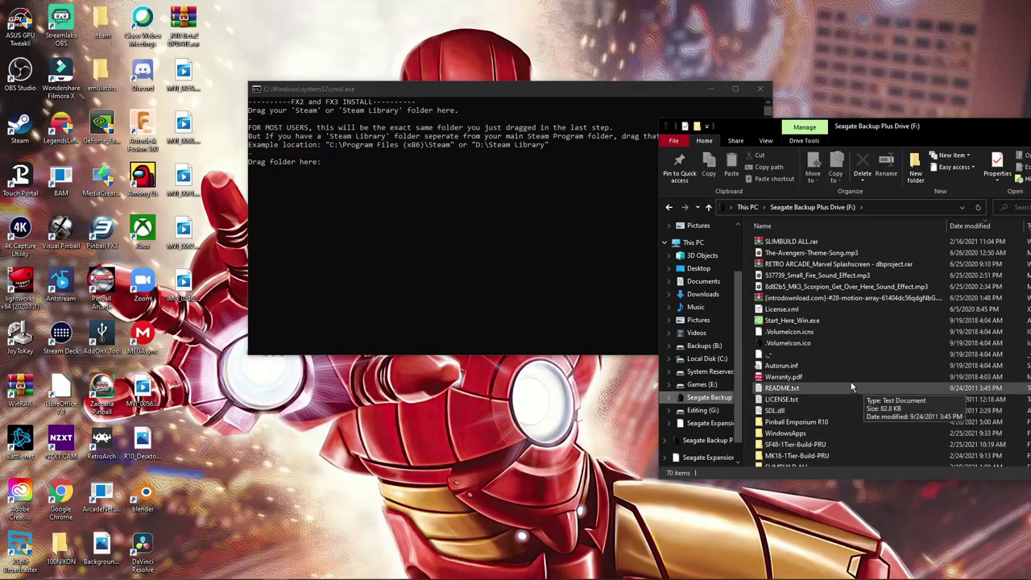
{"action": "scroll", "coordinate": [832, 365], "scroll_direction": "down", "scroll_amount": 1}
{"action": "scroll", "coordinate": [831, 372], "scroll_direction": "down", "scroll_amount": 3}
{"action": "scroll", "coordinate": [830, 370], "scroll_direction": "down", "scroll_amount": 4}
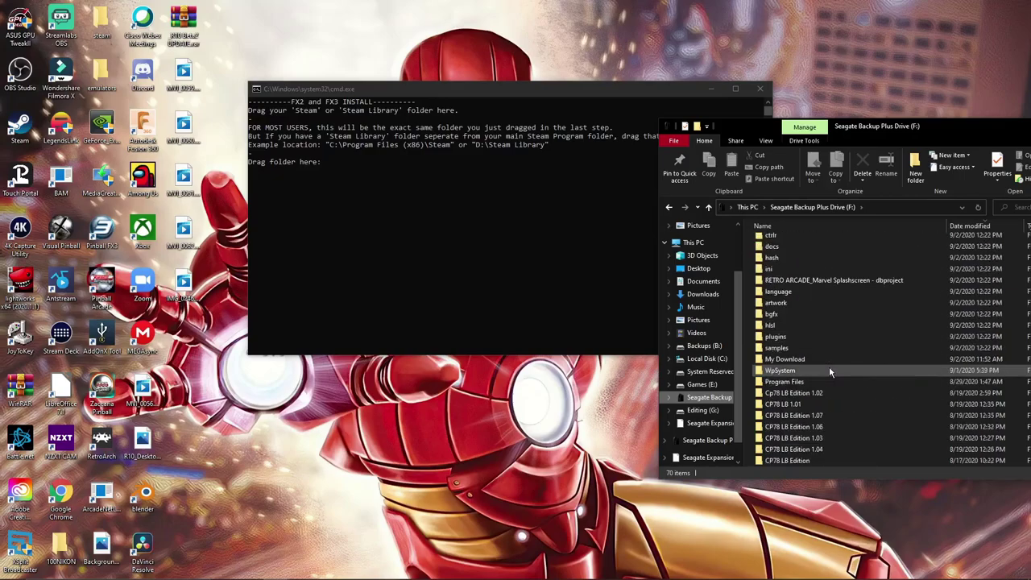
{"action": "scroll", "coordinate": [829, 370], "scroll_direction": "down", "scroll_amount": 3}
{"action": "scroll", "coordinate": [828, 370], "scroll_direction": "up", "scroll_amount": 8}
{"action": "scroll", "coordinate": [830, 370], "scroll_direction": "up", "scroll_amount": 1}
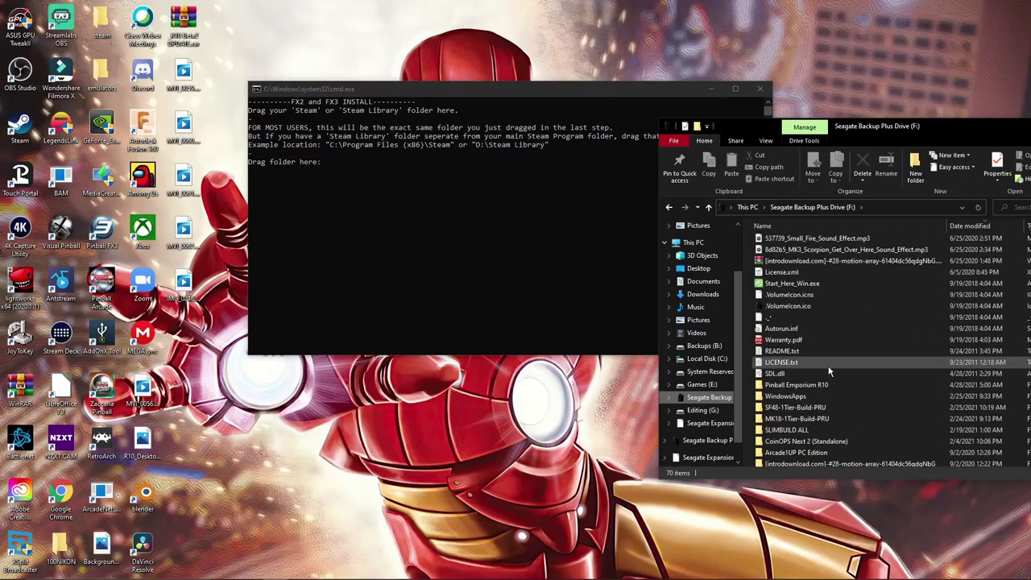
{"action": "left_click", "coordinate": [795, 386]}
{"action": "double_click", "coordinate": [796, 388]}
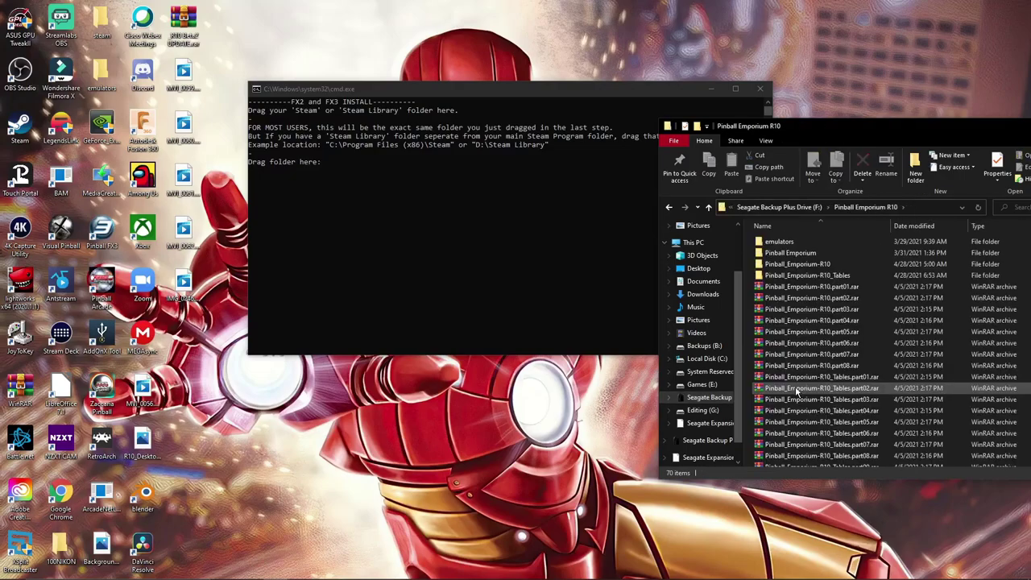
{"action": "left_click", "coordinate": [708, 207]}
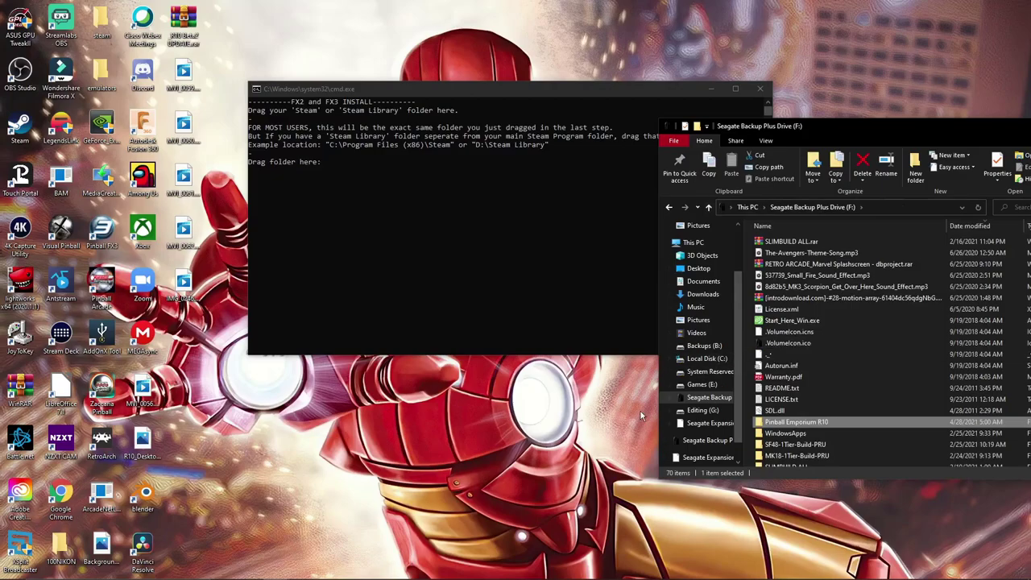
Switch to Steam and open Steam Library Folders from the Downloads settings to check where games are installed.
{"action": "mouse_move", "coordinate": [371, 576]}
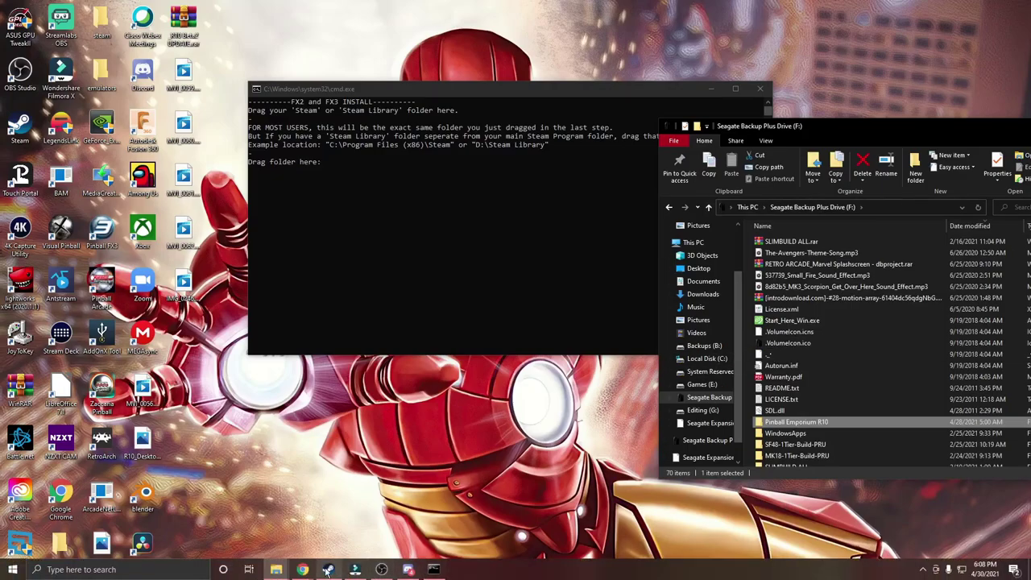
{"action": "mouse_move", "coordinate": [409, 570]}
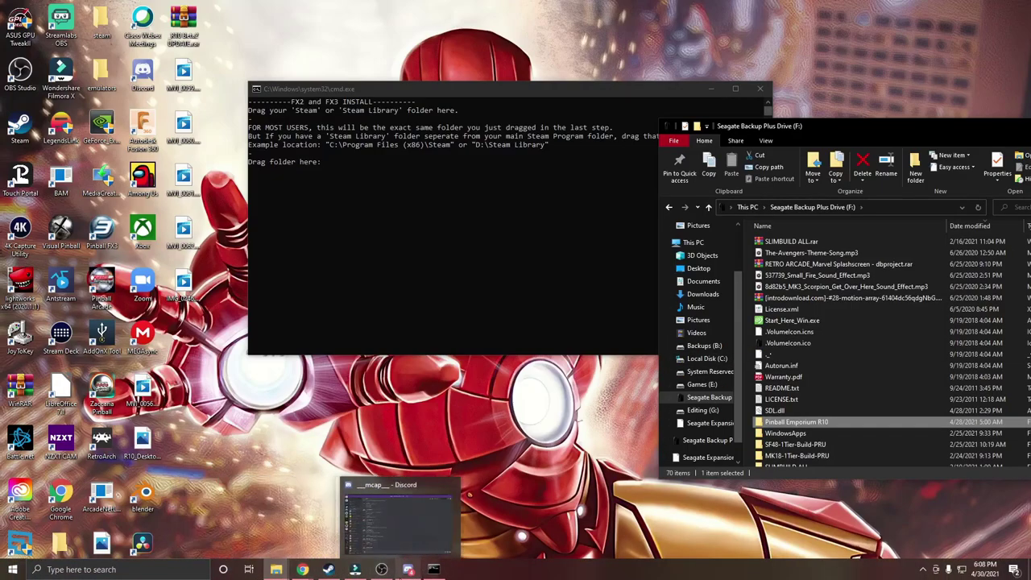
{"action": "left_click", "coordinate": [328, 569]}
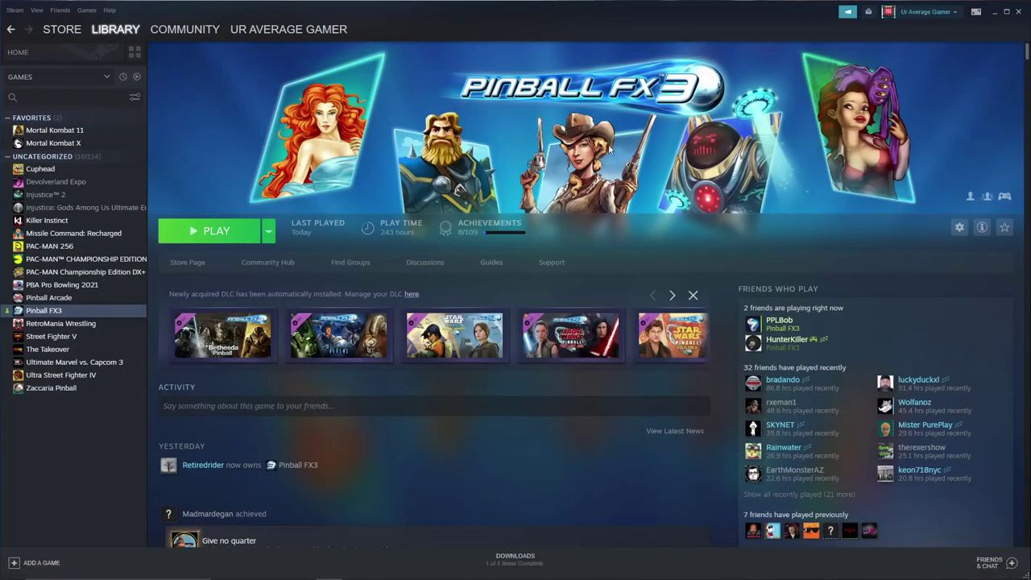
{"action": "left_click", "coordinate": [9, 10]}
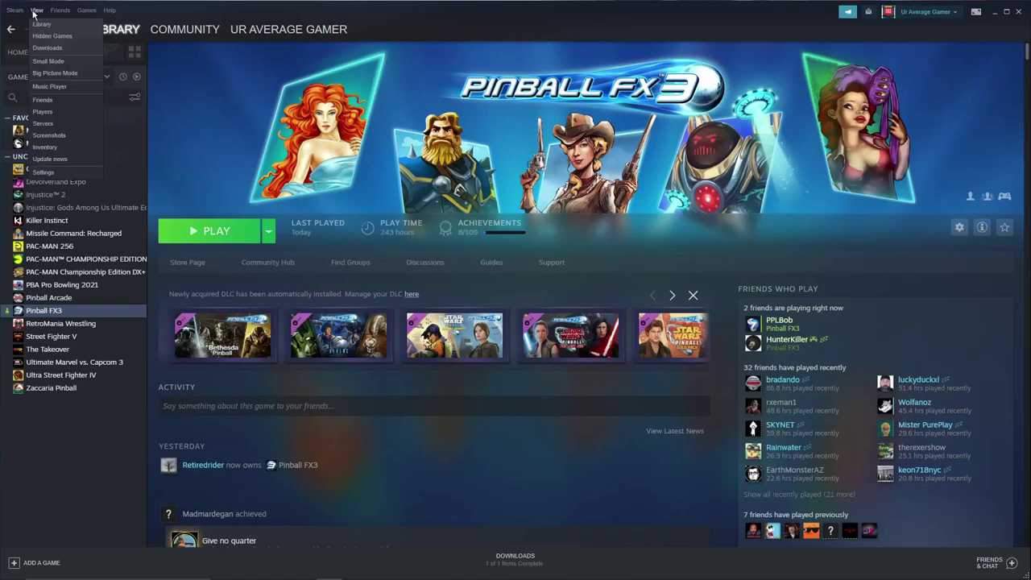
{"action": "left_click", "coordinate": [41, 30]}
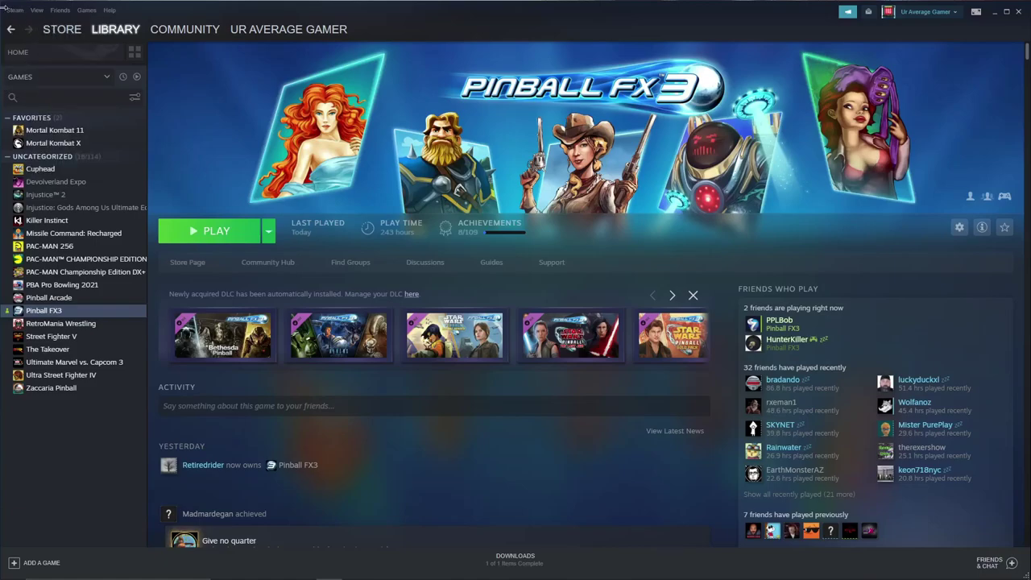
{"action": "left_click", "coordinate": [10, 11]}
{"action": "left_click", "coordinate": [18, 76]}
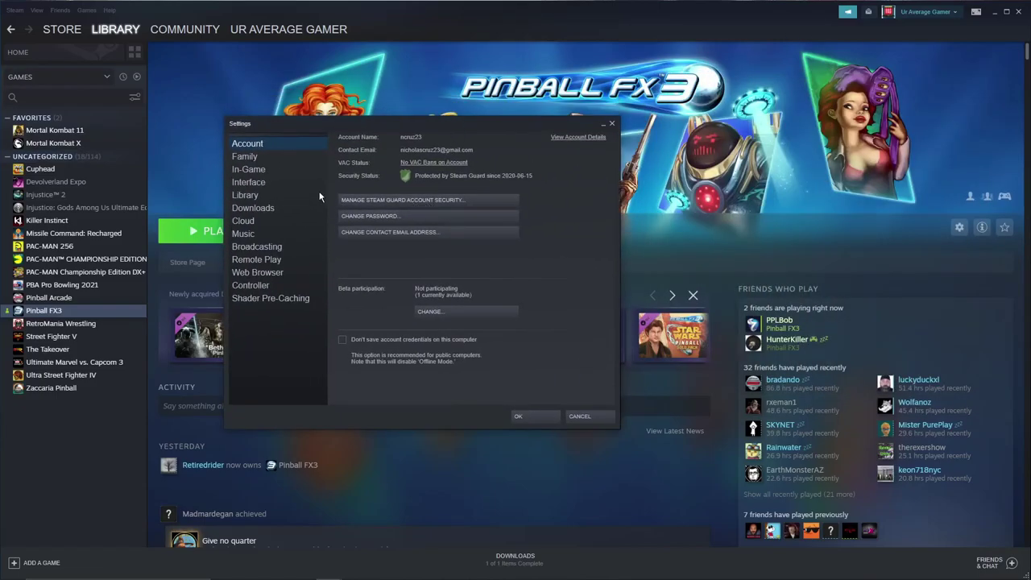
{"action": "left_click", "coordinate": [254, 198]}
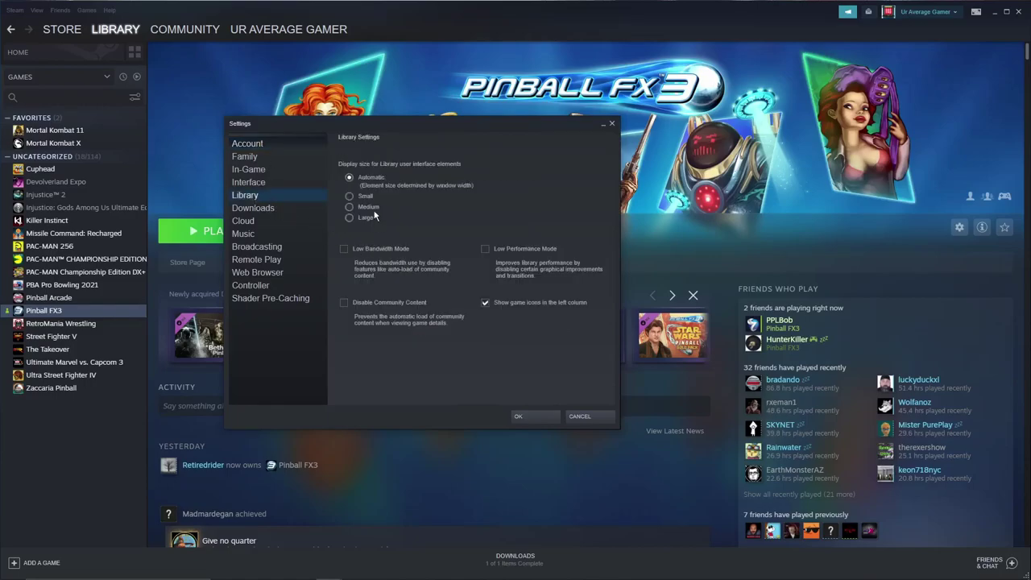
{"action": "left_click", "coordinate": [253, 209]}
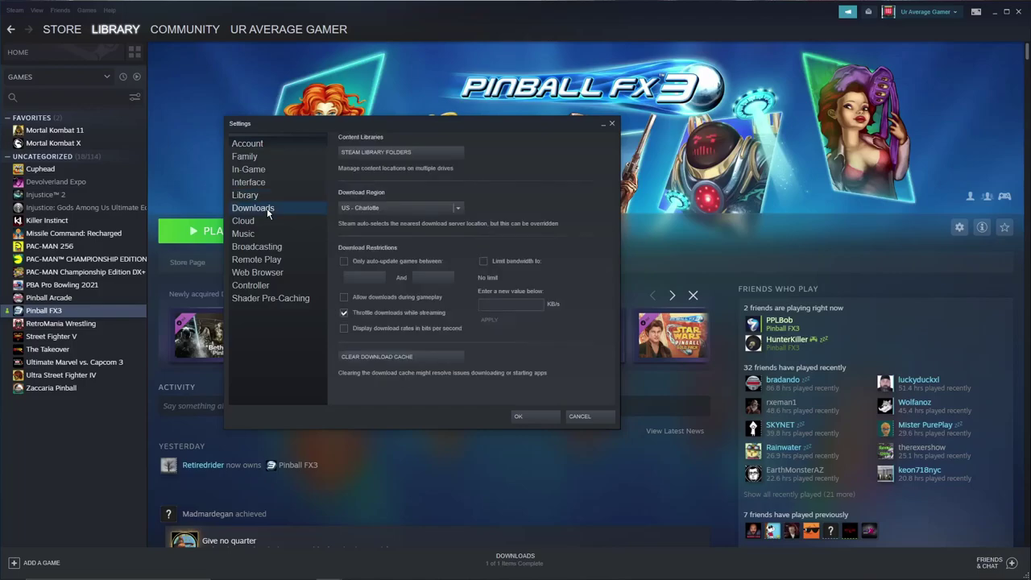
{"action": "left_click", "coordinate": [370, 152]}
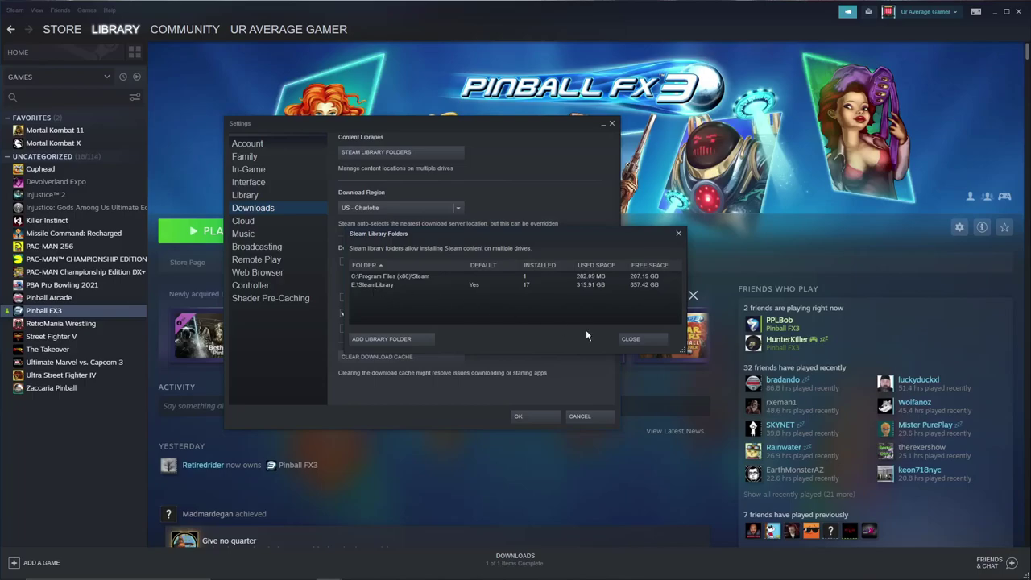
Close the Steam Library Folders list and the Settings window, and get back to the installer console.
{"action": "left_click", "coordinate": [645, 339]}
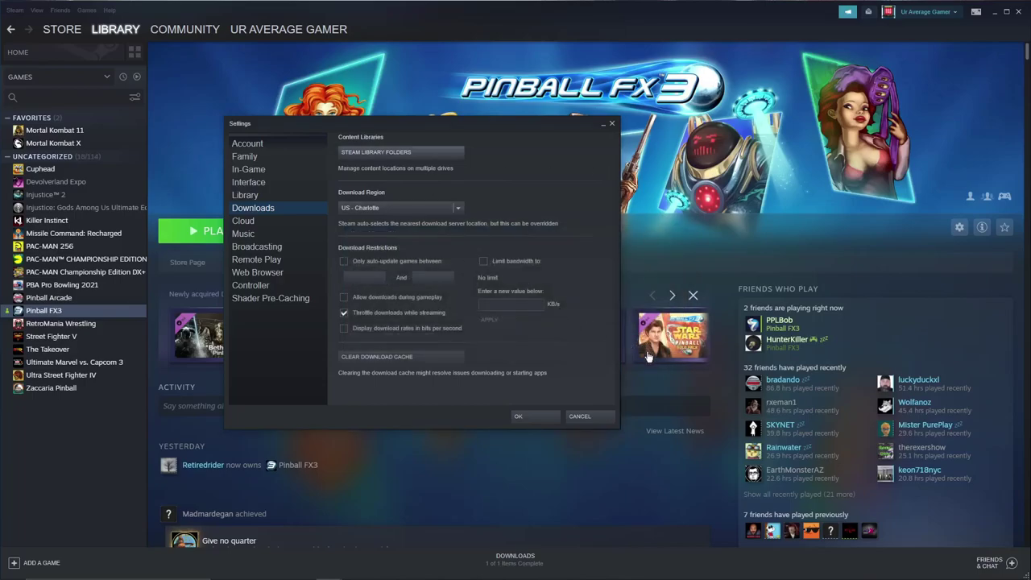
{"action": "key", "text": "Escape"}
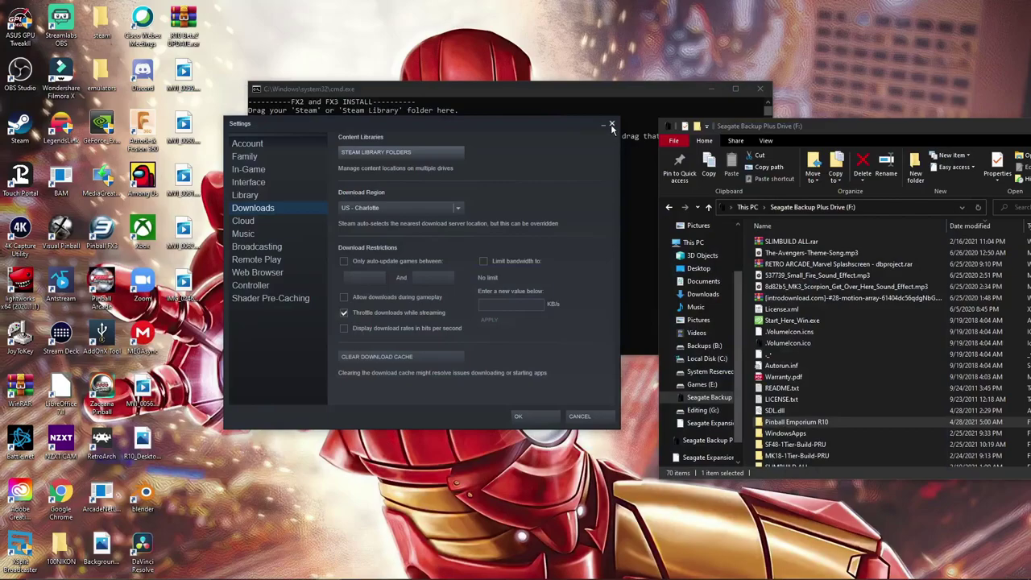
{"action": "left_click", "coordinate": [611, 126]}
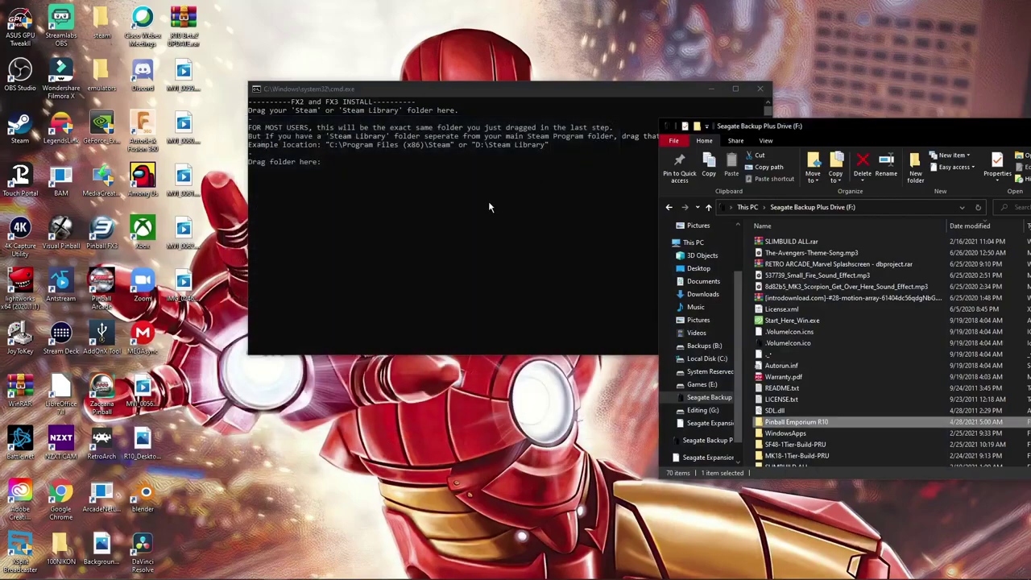
Supply the SteamLibrary folder from the Games (E:) drive as the installer's Steam library location and submit it.
{"action": "scroll", "coordinate": [721, 435], "scroll_direction": "down", "scroll_amount": 1}
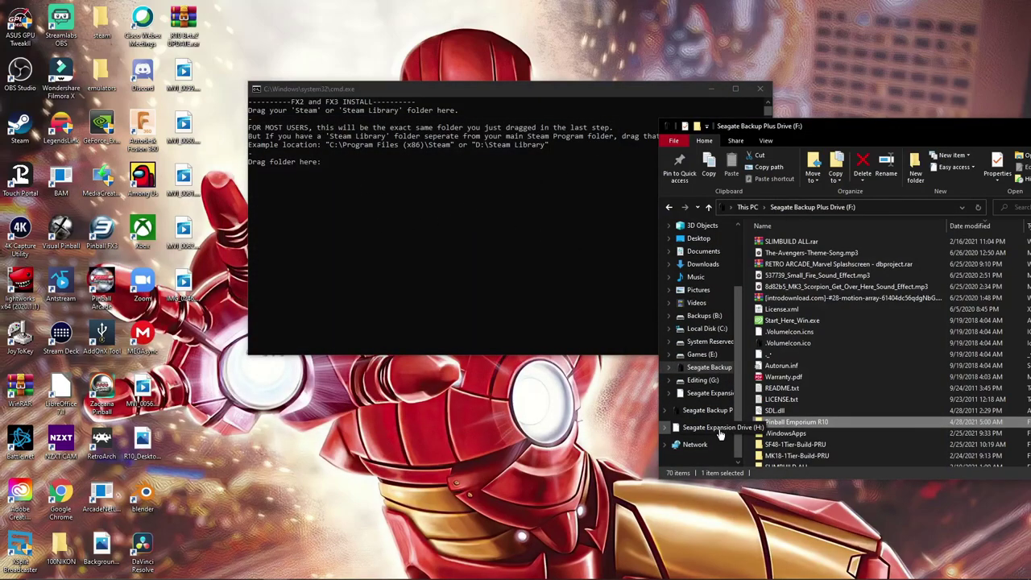
{"action": "left_click", "coordinate": [702, 356]}
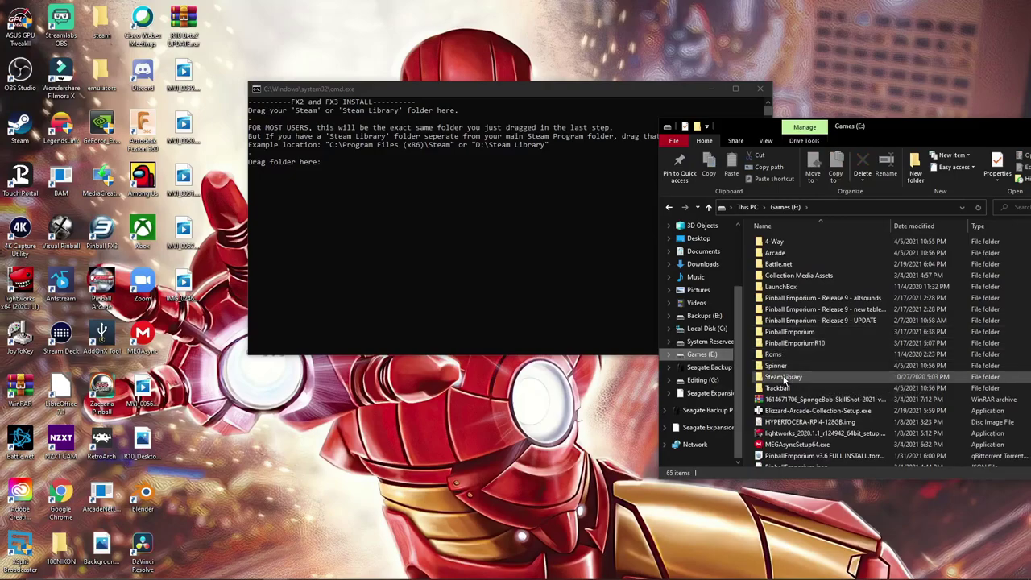
{"action": "left_click_drag", "start_coordinate": [786, 377], "coordinate": [405, 207]}
{"action": "left_click_drag", "start_coordinate": [938, 128], "coordinate": [624, 389]}
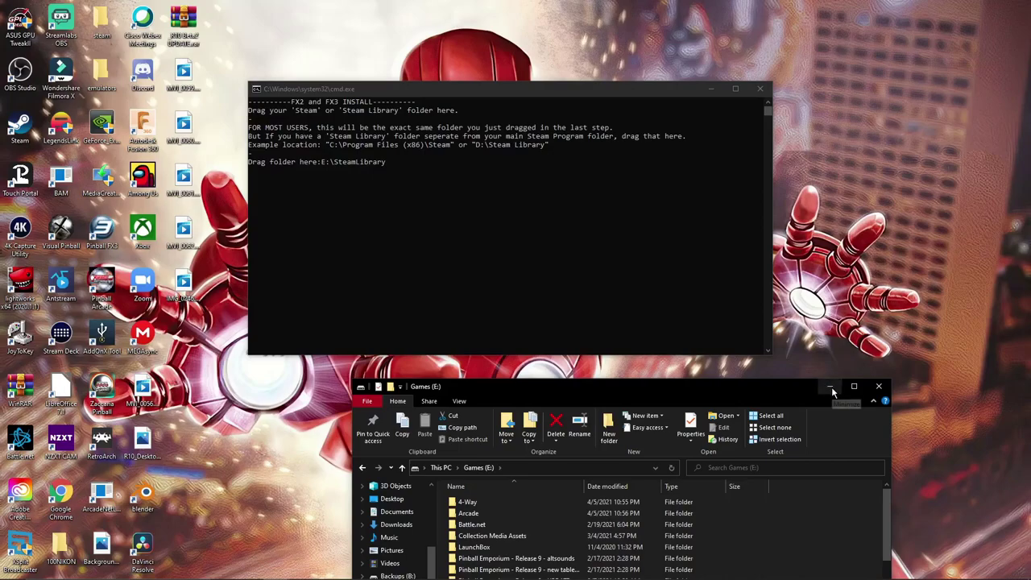
{"action": "left_click", "coordinate": [526, 181]}
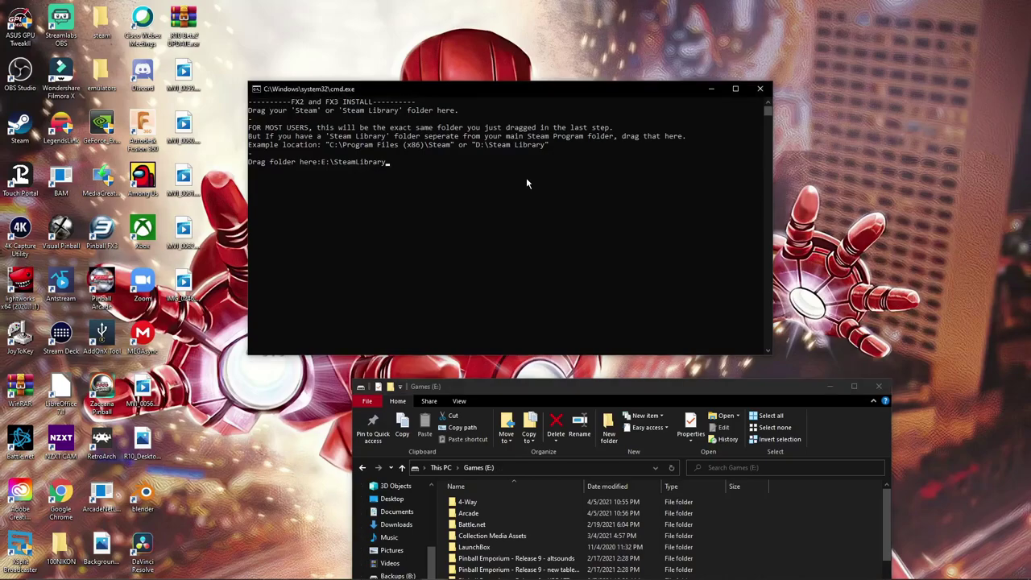
{"action": "key", "text": "Return"}
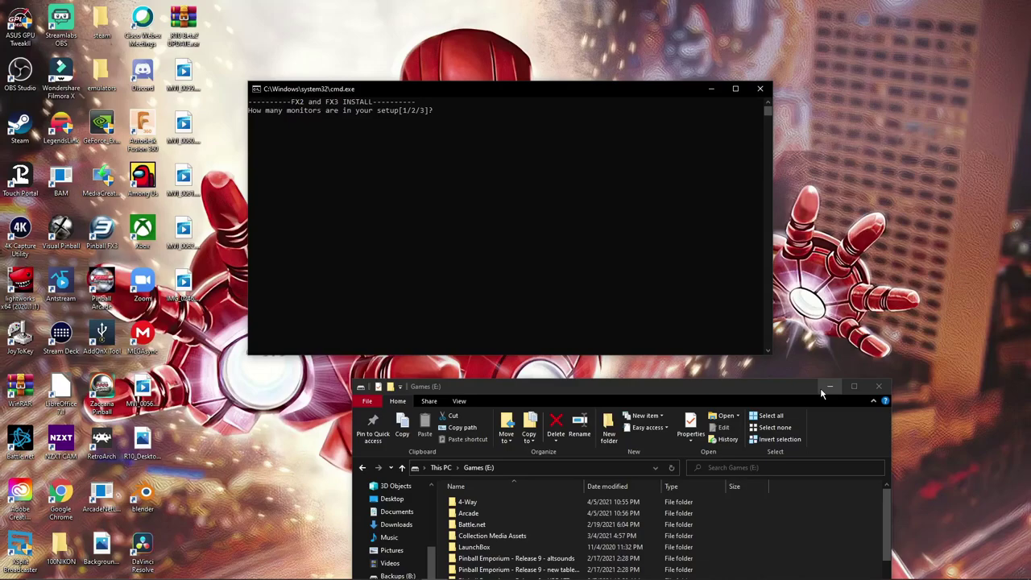
Answer the monitor count question for FX2 and FX3, and continue through the installer prompts to start the Future Pinball setup.
{"action": "key", "text": "Return"}
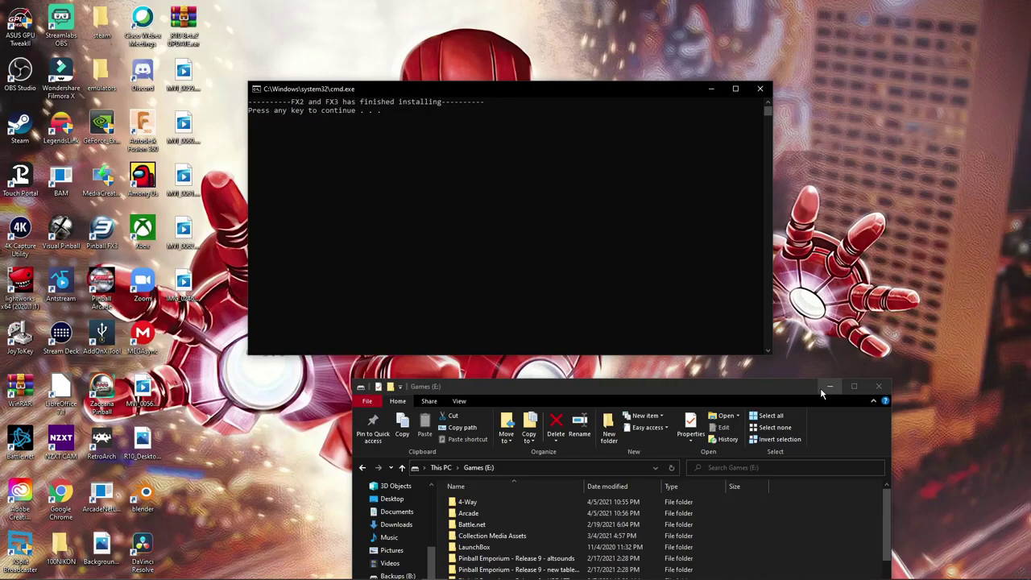
{"action": "key", "text": "space"}
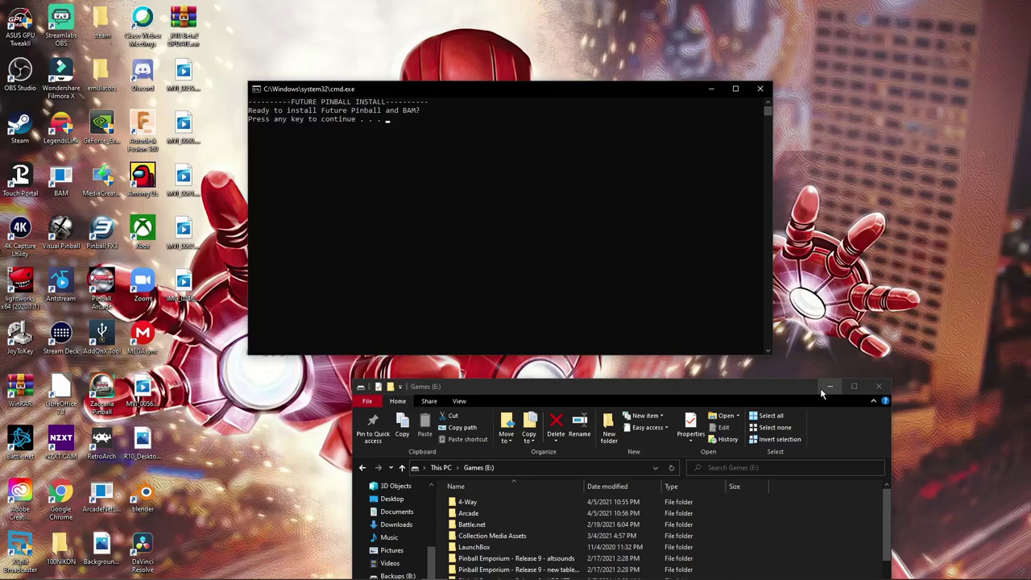
{"action": "key", "text": "Return"}
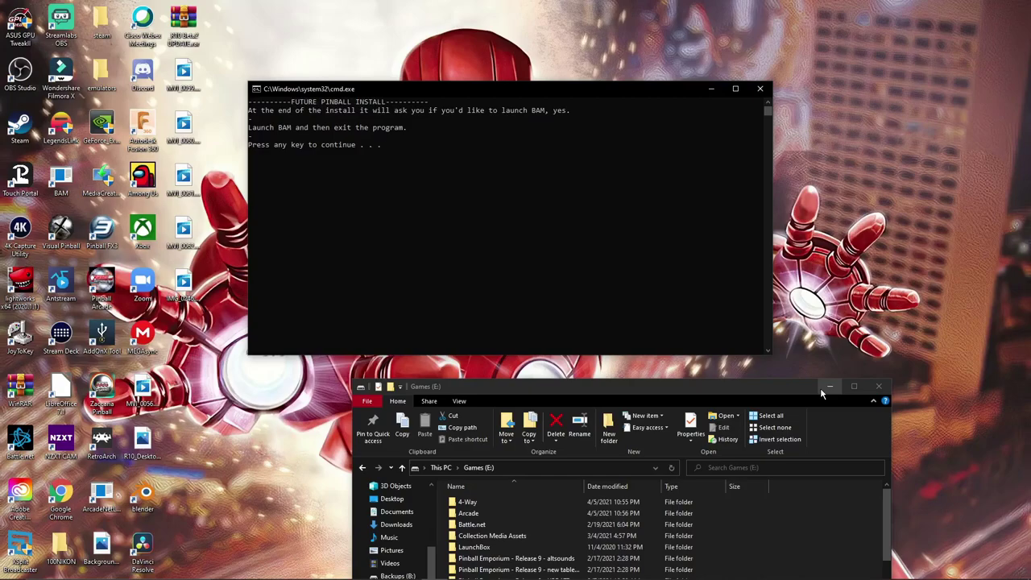
{"action": "key", "text": "Return"}
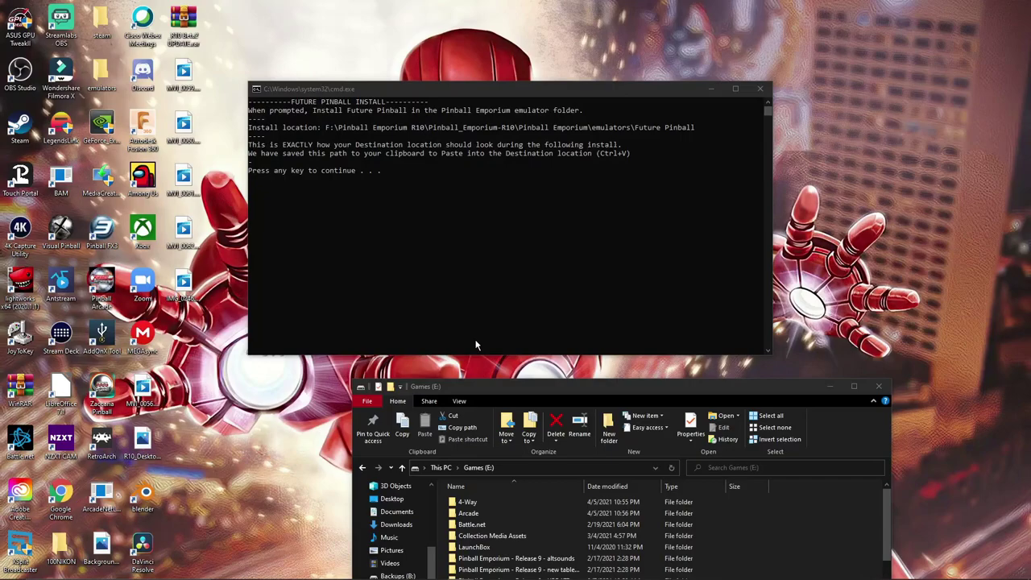
{"action": "key", "text": "Return"}
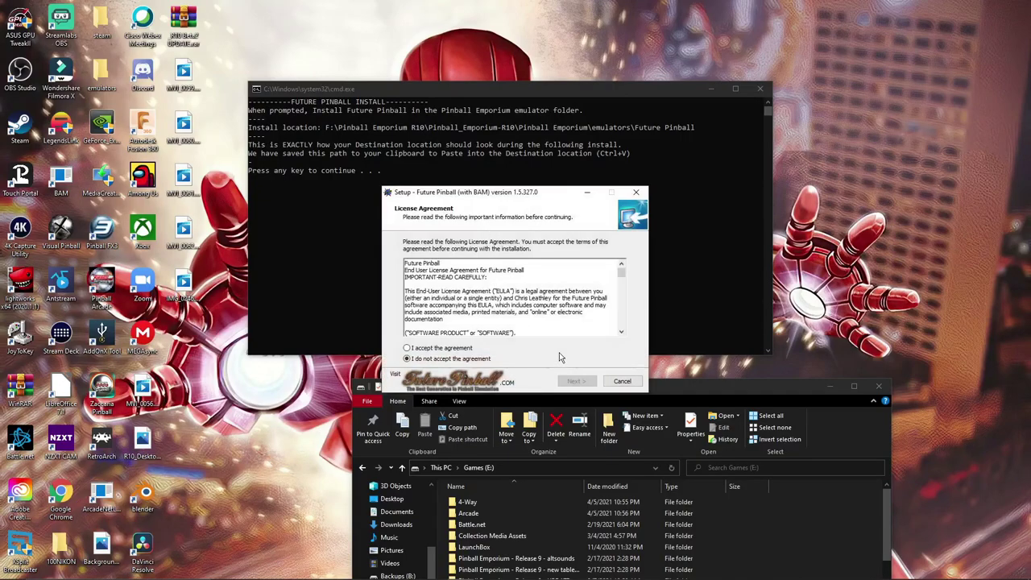
Accept the Future Pinball license agreement and proceed to the destination location.
{"action": "left_click", "coordinate": [421, 349]}
{"action": "left_click", "coordinate": [571, 382]}
{"action": "left_click", "coordinate": [442, 347]}
{"action": "left_click", "coordinate": [592, 385]}
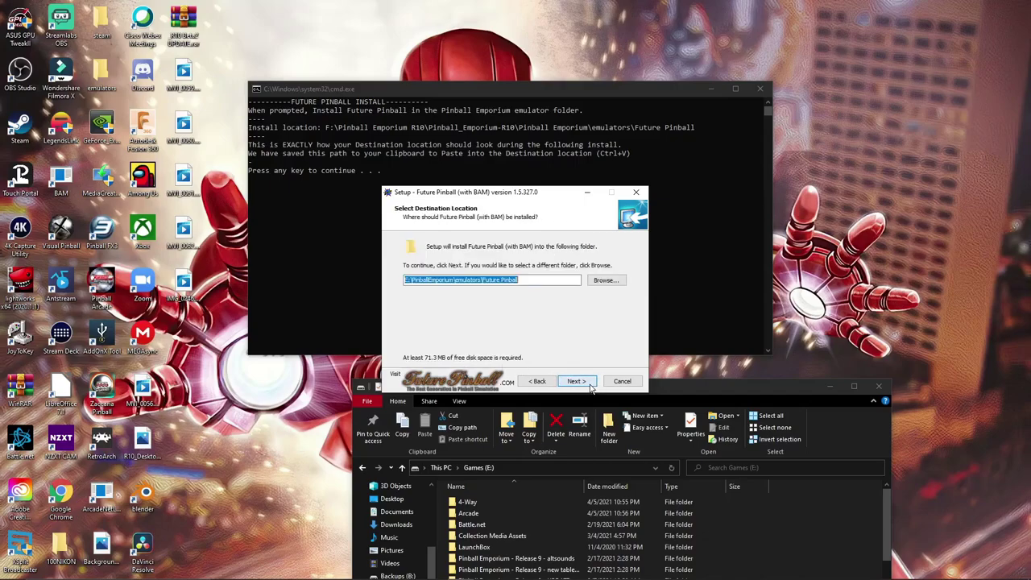
Browse for a different install folder, collapsing Games (E:) and expanding Seagate Backup Plus Drive (F:) in the folder tree.
{"action": "left_click", "coordinate": [604, 281]}
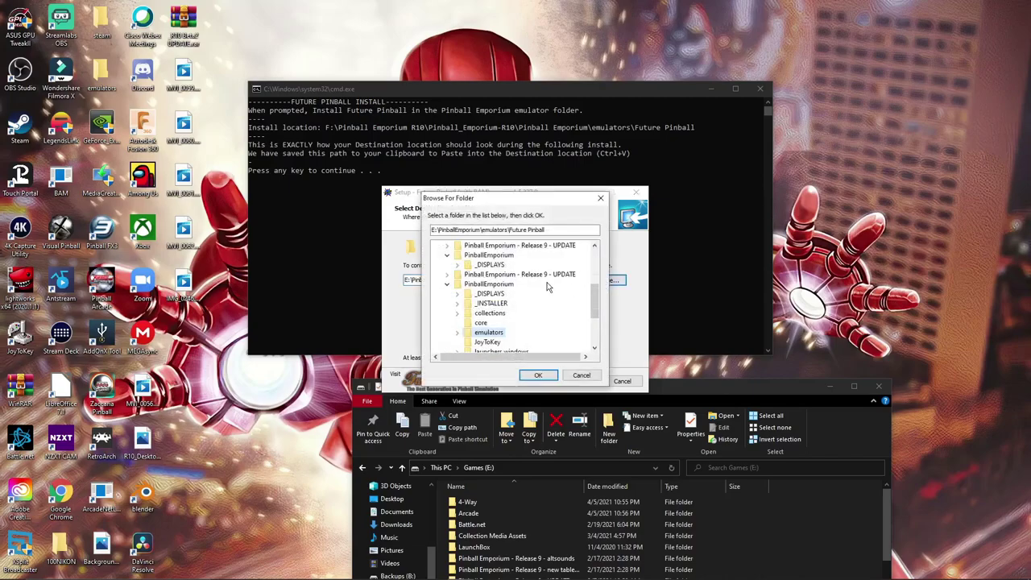
{"action": "scroll", "coordinate": [527, 316], "scroll_direction": "up", "scroll_amount": 3}
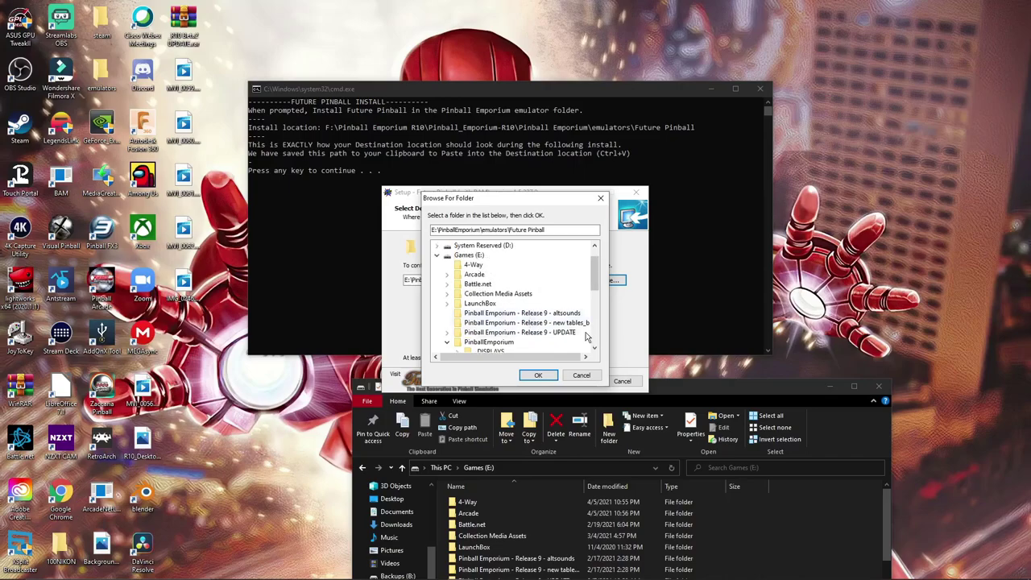
{"action": "scroll", "coordinate": [468, 276], "scroll_direction": "up", "scroll_amount": 1}
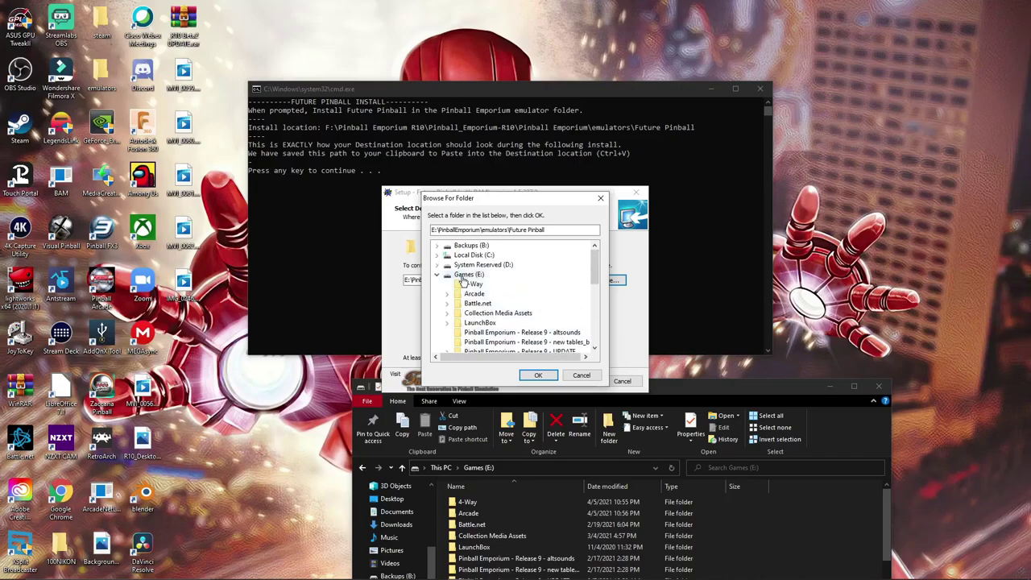
{"action": "scroll", "coordinate": [464, 279], "scroll_direction": "down", "scroll_amount": 2}
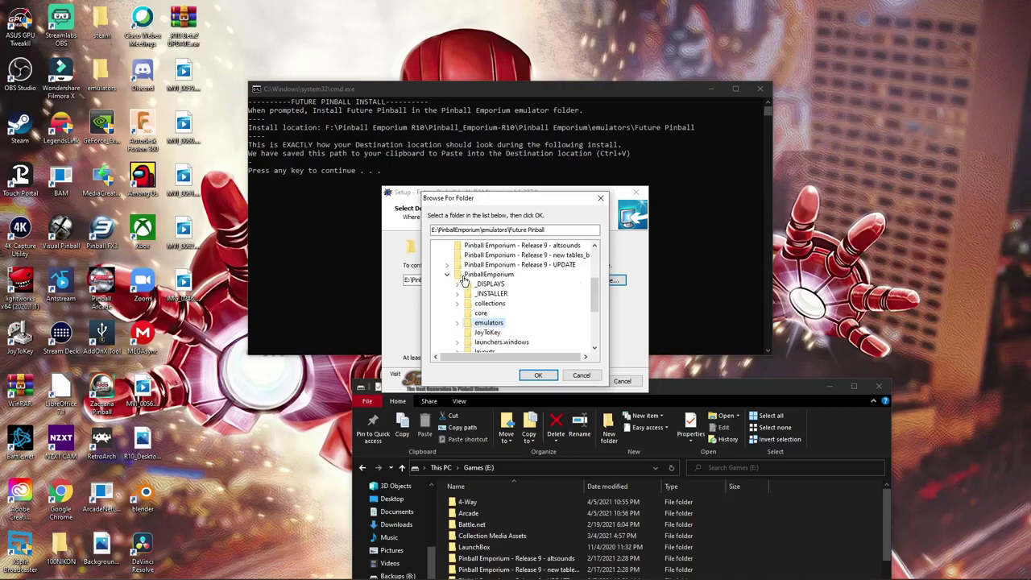
{"action": "scroll", "coordinate": [463, 279], "scroll_direction": "up", "scroll_amount": 2}
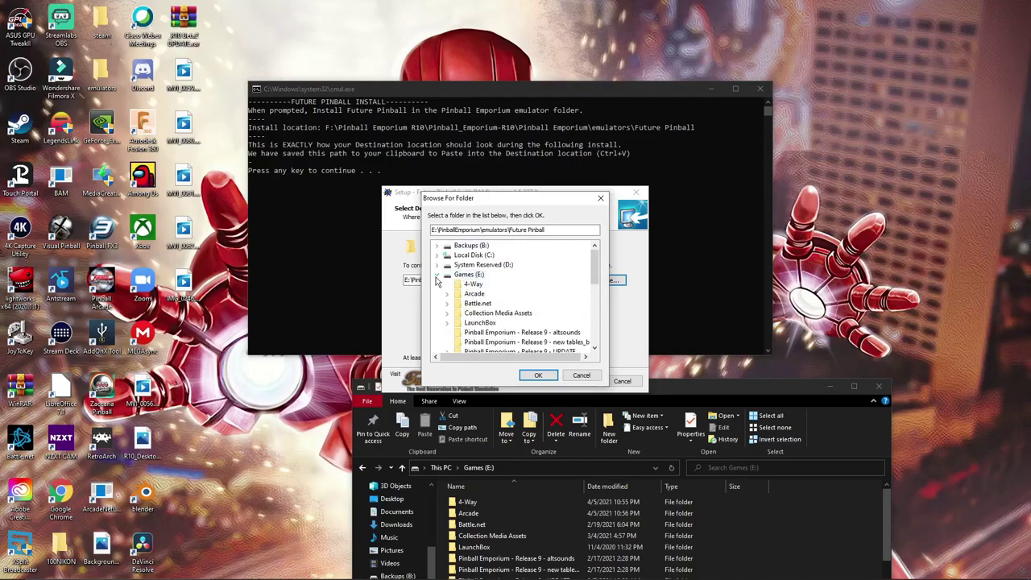
{"action": "left_click", "coordinate": [437, 276]}
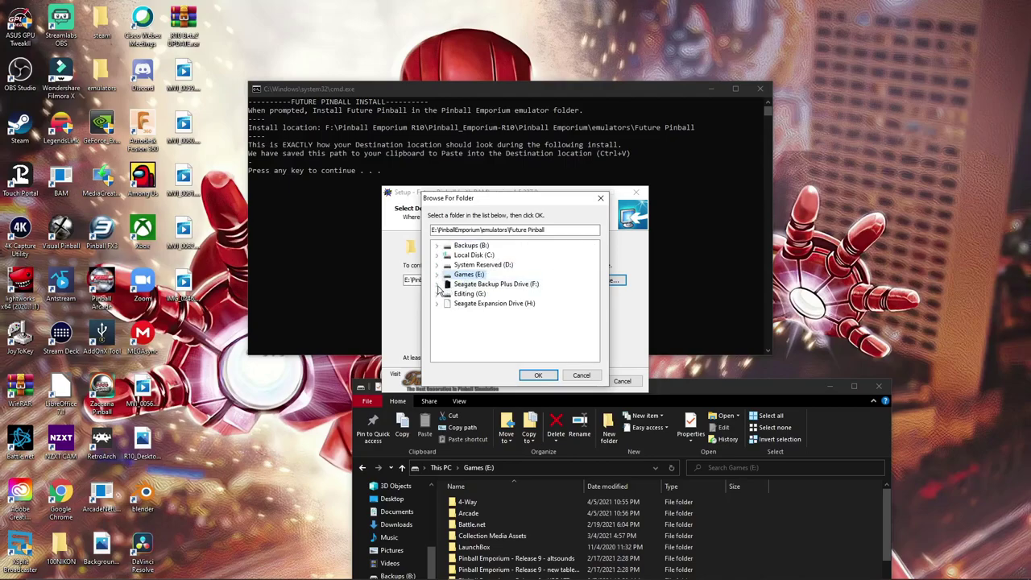
{"action": "left_click", "coordinate": [437, 286]}
Find the Pinball Emporium R10 folder on drive F: and expand it.
{"action": "scroll", "coordinate": [515, 310], "scroll_direction": "down", "scroll_amount": 5}
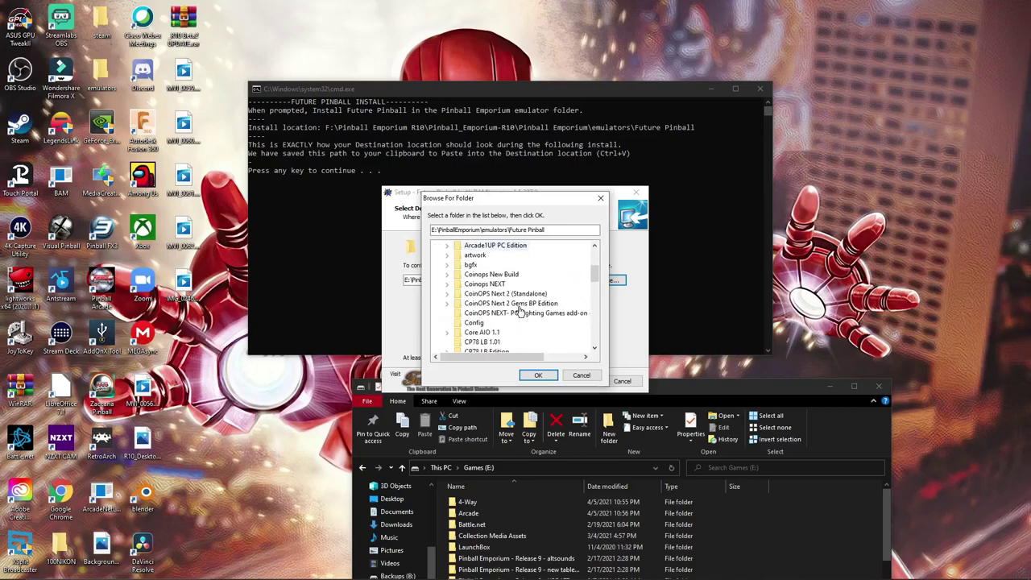
{"action": "scroll", "coordinate": [519, 311], "scroll_direction": "down", "scroll_amount": 2}
{"action": "scroll", "coordinate": [519, 311], "scroll_direction": "up", "scroll_amount": 4}
{"action": "scroll", "coordinate": [520, 311], "scroll_direction": "up", "scroll_amount": 4}
{"action": "scroll", "coordinate": [519, 311], "scroll_direction": "down", "scroll_amount": 6}
{"action": "scroll", "coordinate": [519, 310], "scroll_direction": "down", "scroll_amount": 5}
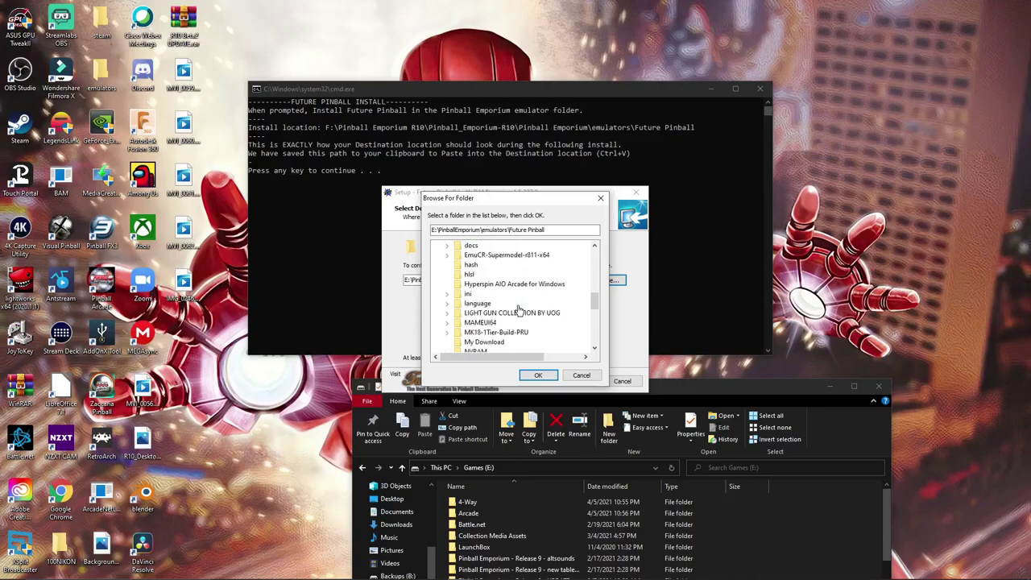
{"action": "scroll", "coordinate": [519, 310], "scroll_direction": "down", "scroll_amount": 2}
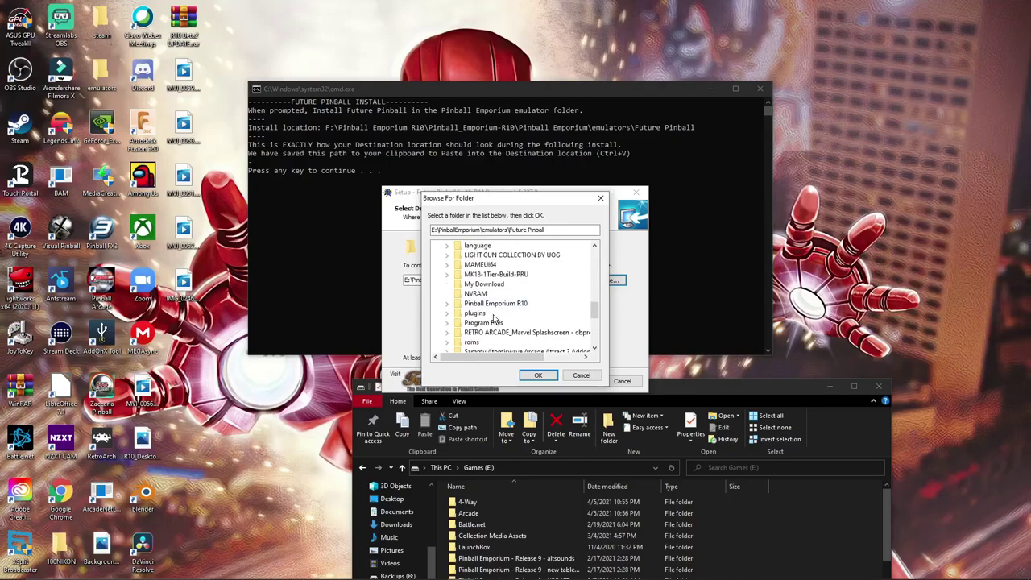
{"action": "left_click", "coordinate": [451, 306]}
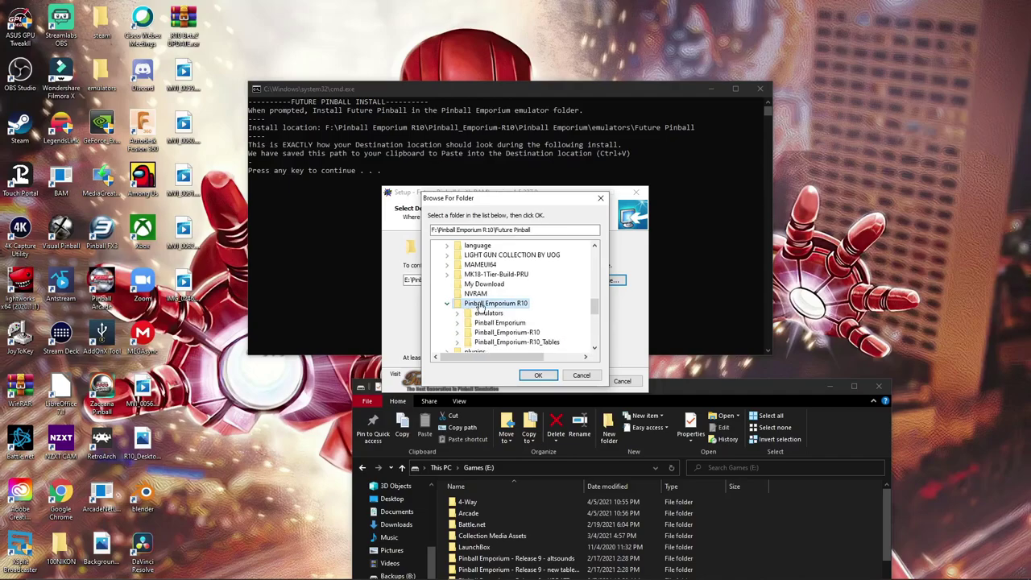
{"action": "double_click", "coordinate": [477, 304]}
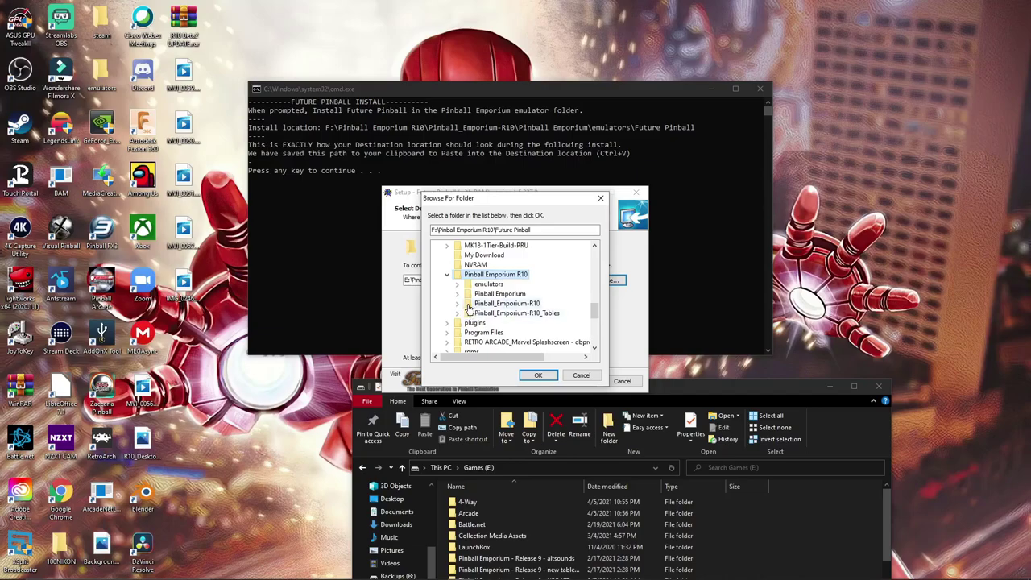
Choose the emulators folder under Pinball_Emporium-R10\Pinball Emporium as the parent location for Future Pinball.
{"action": "left_click", "coordinate": [469, 304]}
{"action": "left_click", "coordinate": [458, 304]}
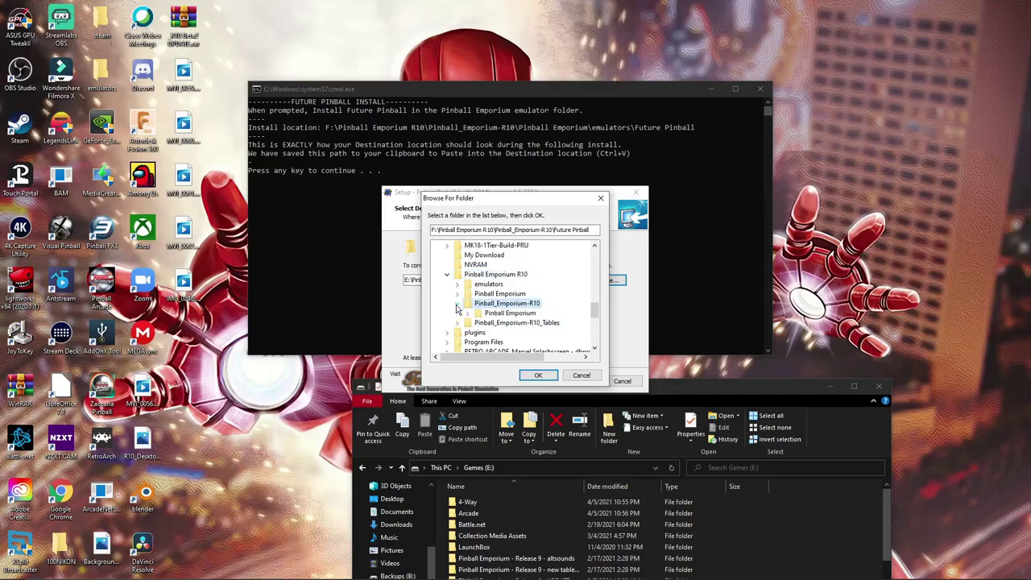
{"action": "left_click", "coordinate": [478, 315]}
{"action": "left_click", "coordinate": [469, 314]}
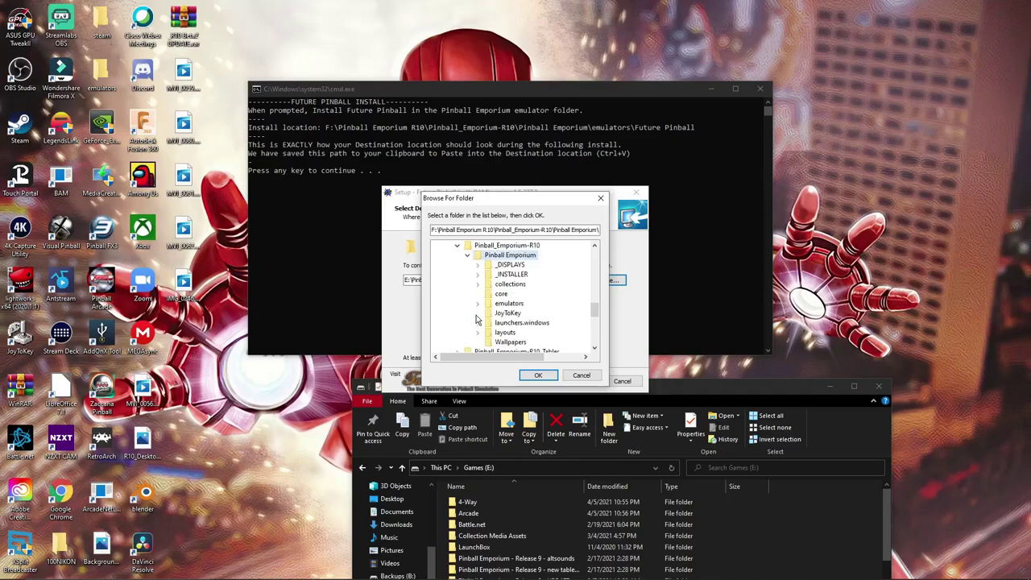
{"action": "left_click", "coordinate": [488, 305]}
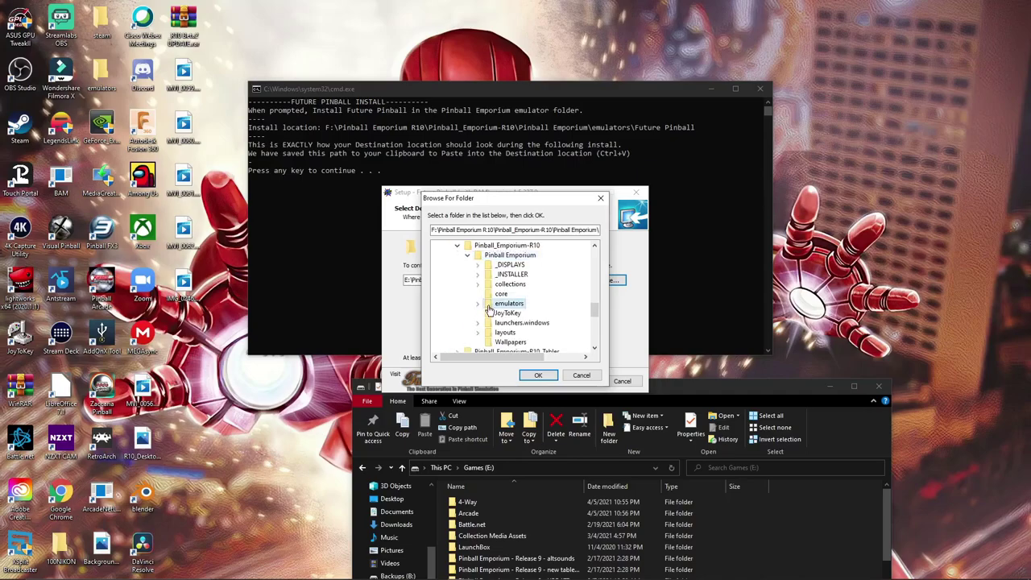
{"action": "left_click", "coordinate": [539, 377]}
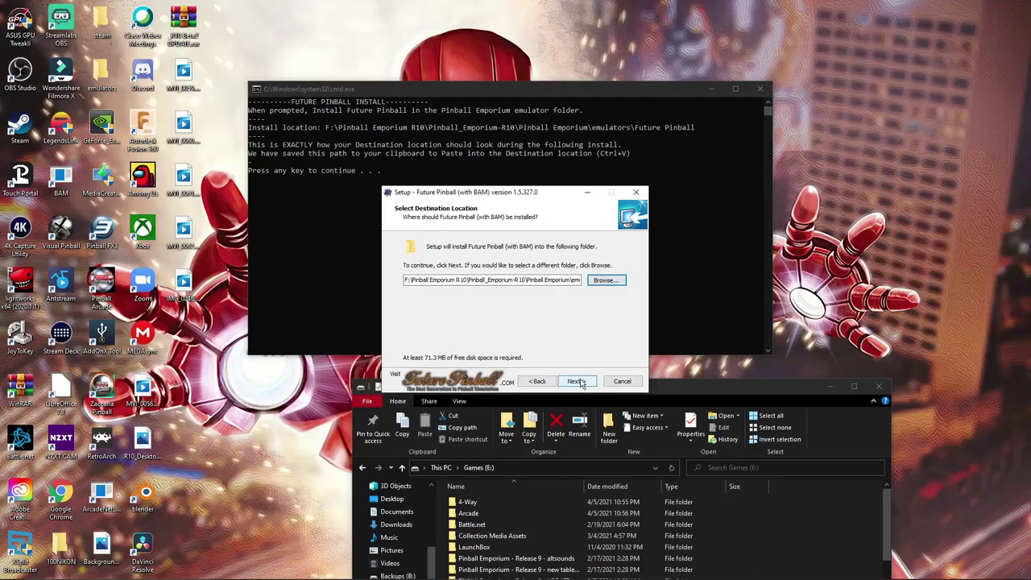
Install Future Pinball into the existing folder, keeping the Standard installation components and creating a desktop shortcut.
{"action": "left_click", "coordinate": [576, 381]}
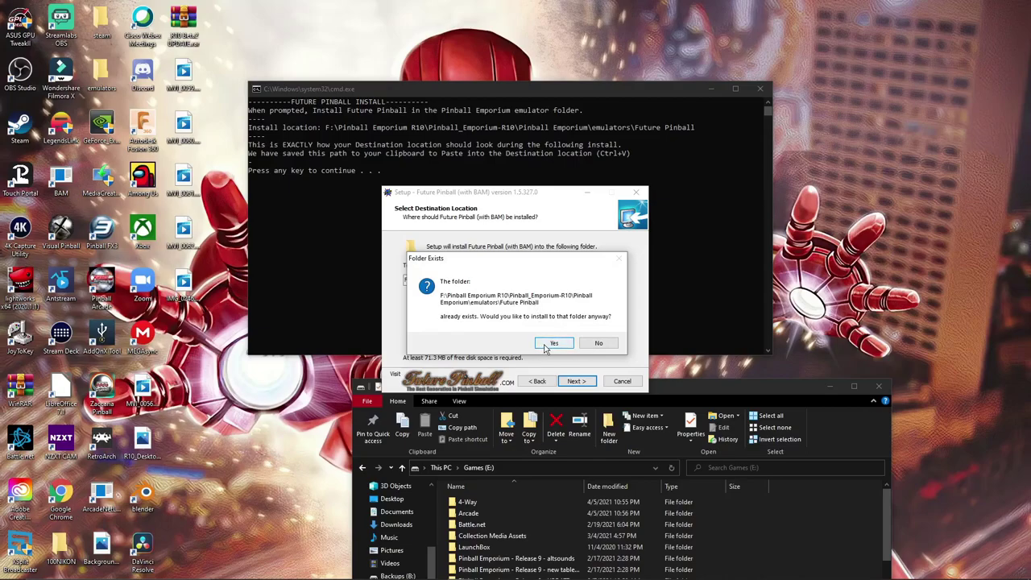
{"action": "left_click", "coordinate": [547, 348]}
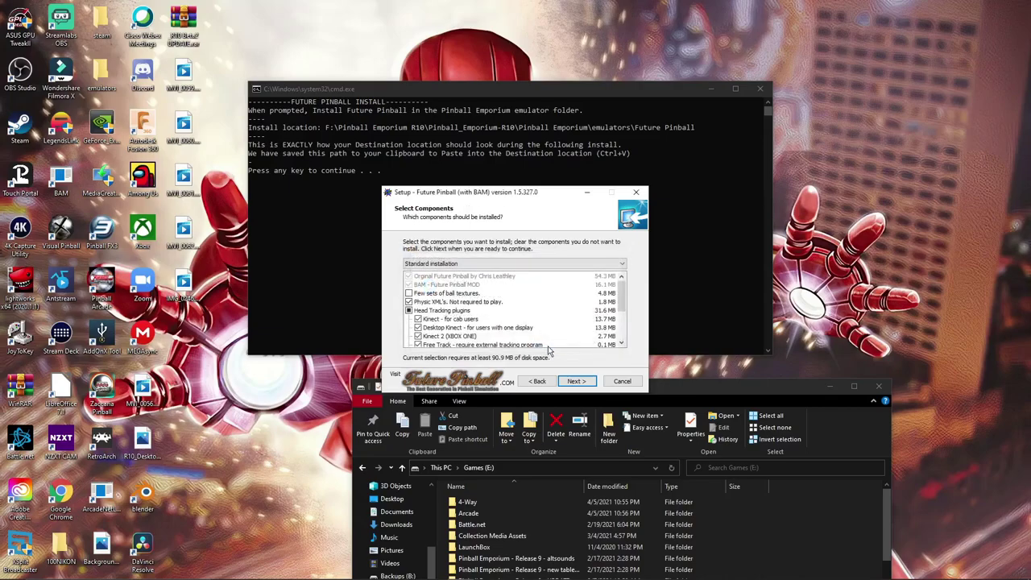
{"action": "left_click", "coordinate": [576, 381]}
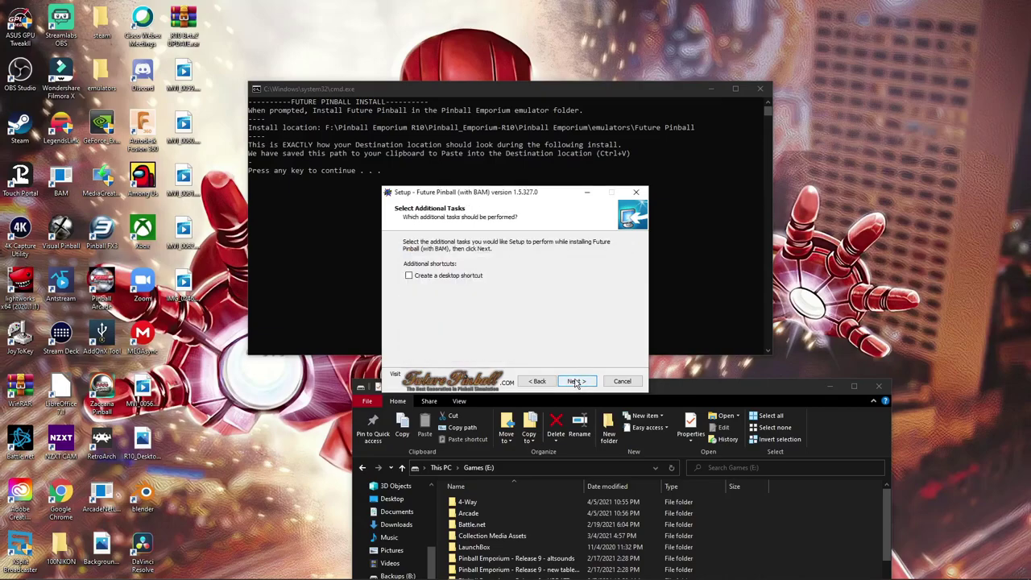
{"action": "left_click", "coordinate": [415, 277]}
{"action": "left_click", "coordinate": [583, 383]}
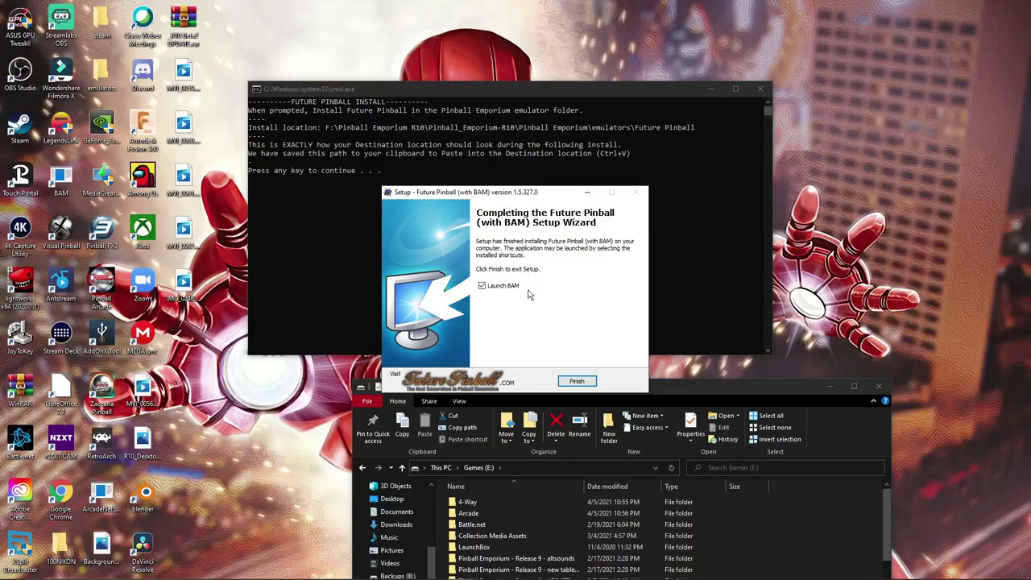
Finish the setup with Launch BAM enabled, and exit the Future Pinball editor it opens.
{"action": "left_click", "coordinate": [578, 382]}
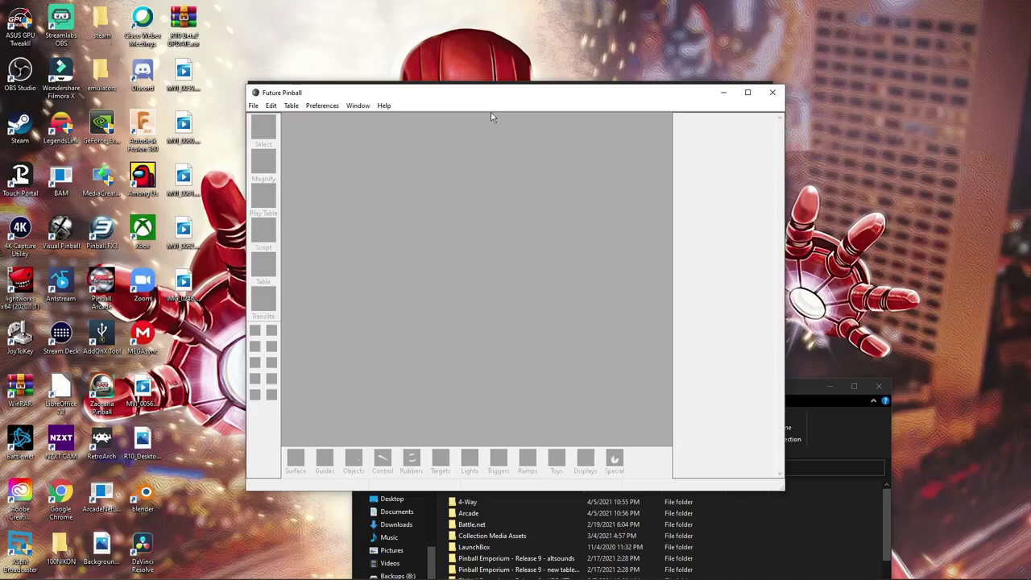
{"action": "left_click", "coordinate": [772, 92]}
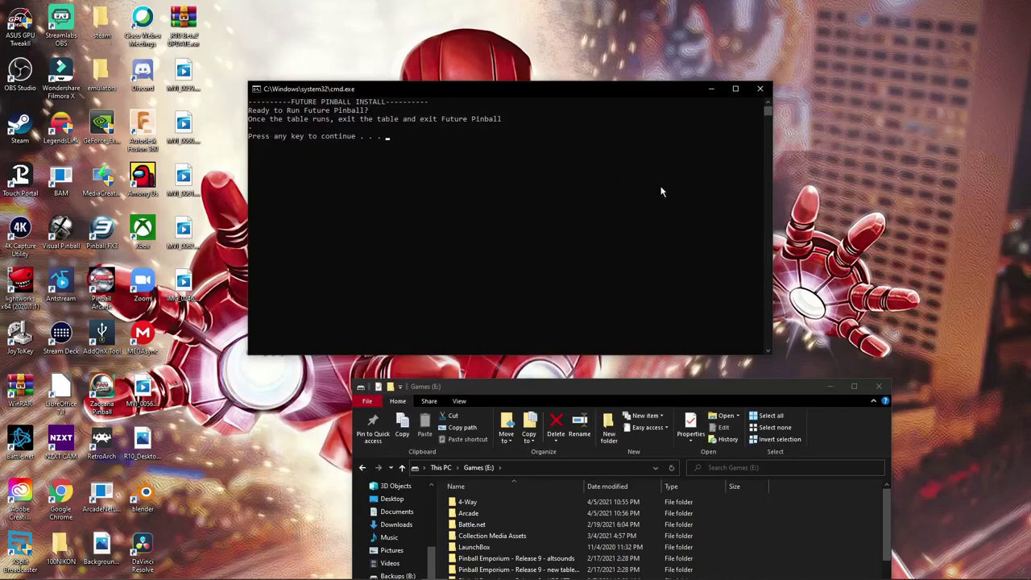
Run the Future Pinball table from the installer and exit it, allowing FuturePinballSetup.reg into the registry.
{"action": "key", "text": "Return"}
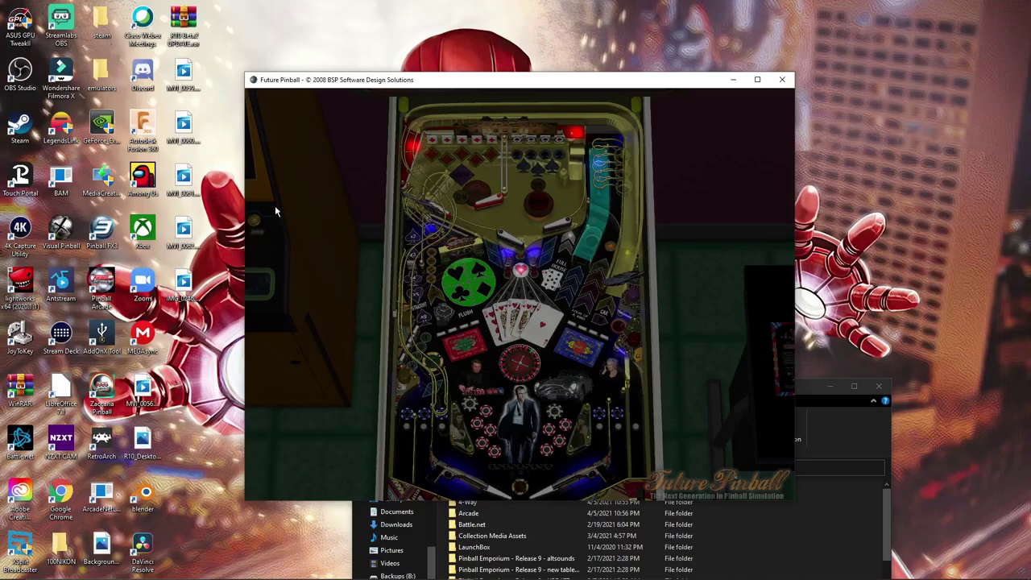
{"action": "left_click", "coordinate": [780, 79]}
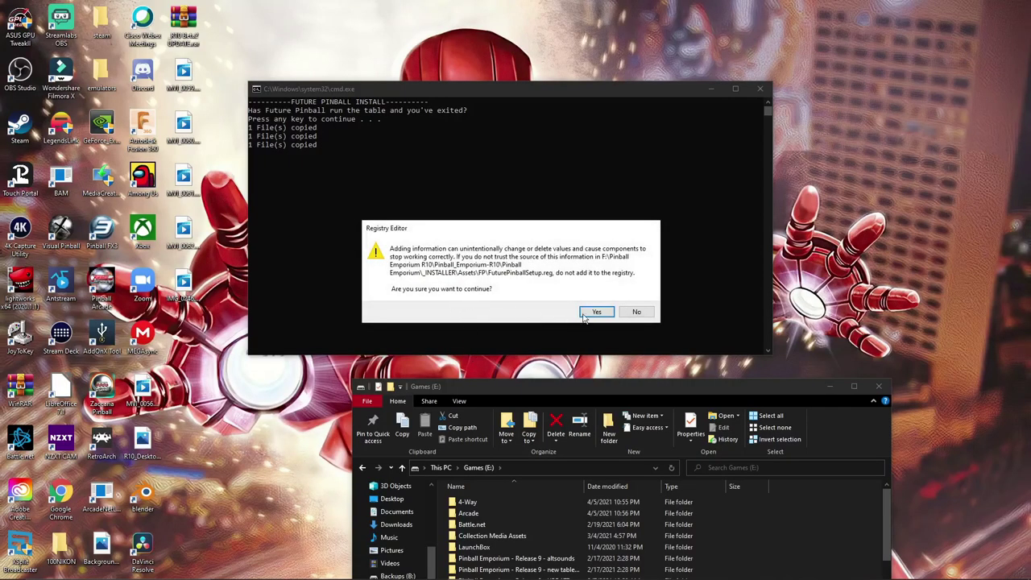
{"action": "left_click", "coordinate": [596, 313]}
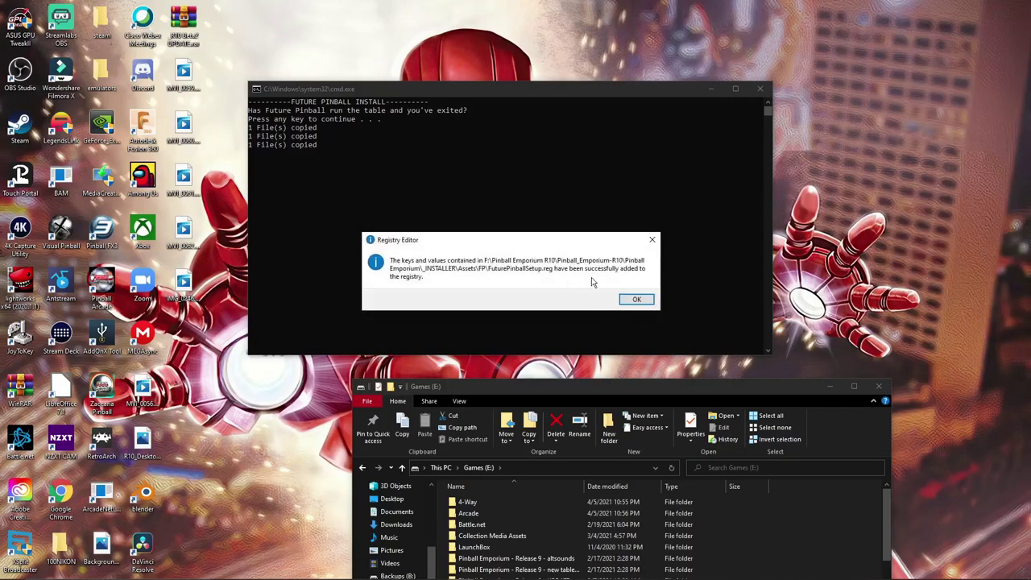
Complete the Future Pinball installation and start the Visual Pinball X setup, continuing to its install location.
{"action": "left_click", "coordinate": [629, 299]}
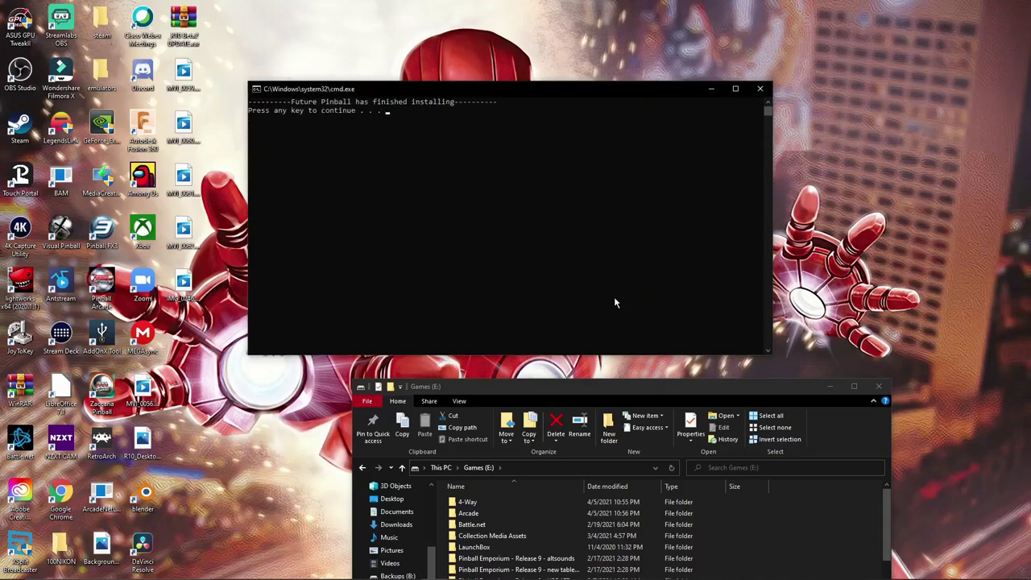
{"action": "key", "text": "Return"}
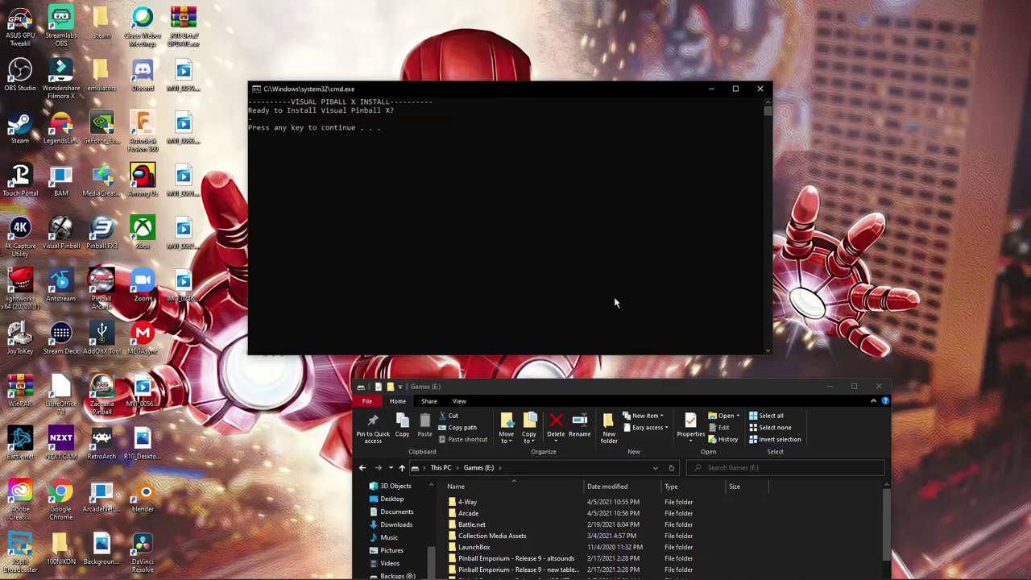
{"action": "key", "text": "Return"}
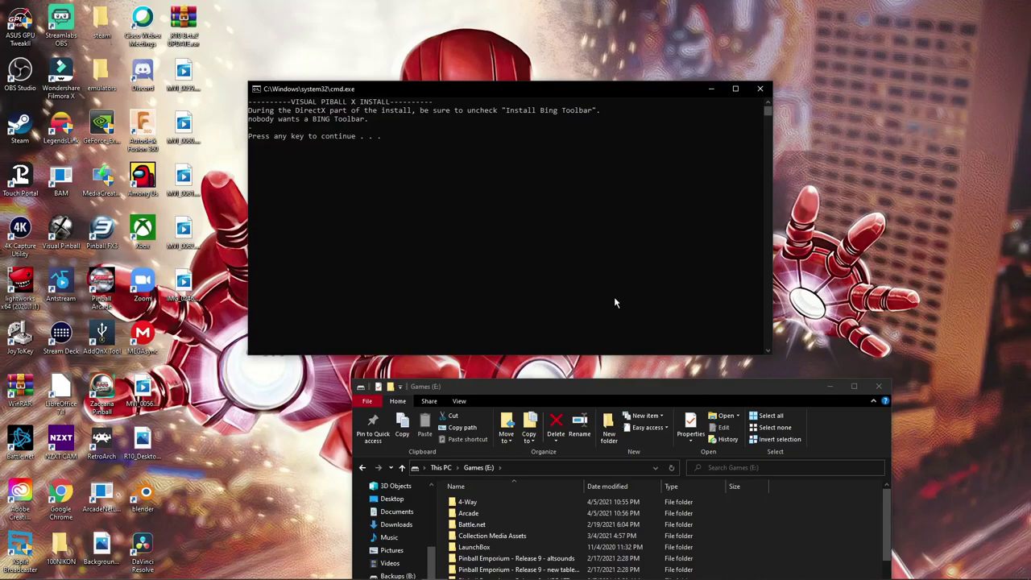
{"action": "key", "text": "Return"}
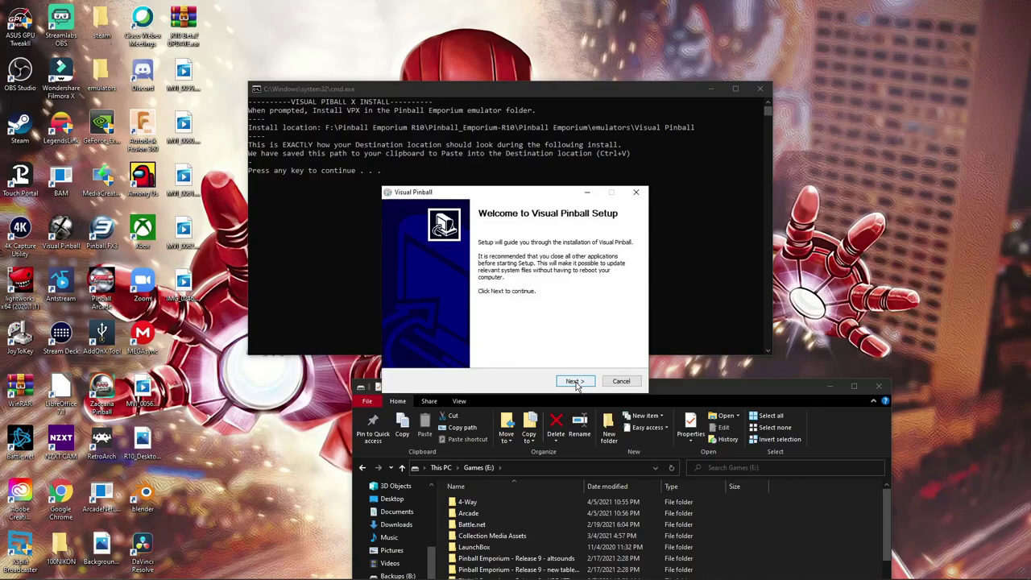
{"action": "left_click", "coordinate": [574, 382]}
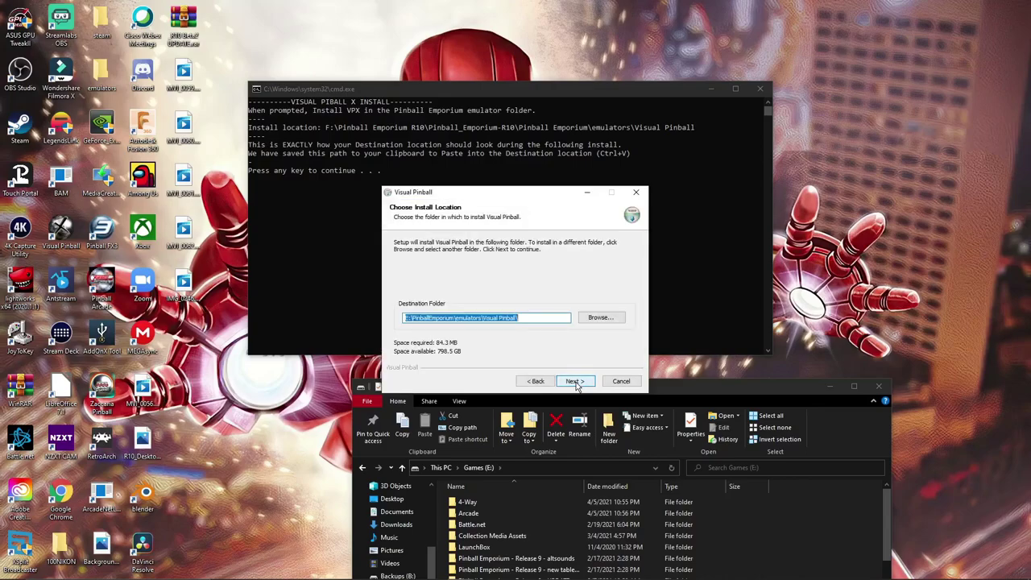
Browse for the Visual Pinball install folder, collapsing Games (E:) and expanding Seagate Backup Plus Drive (F:).
{"action": "left_click", "coordinate": [596, 318]}
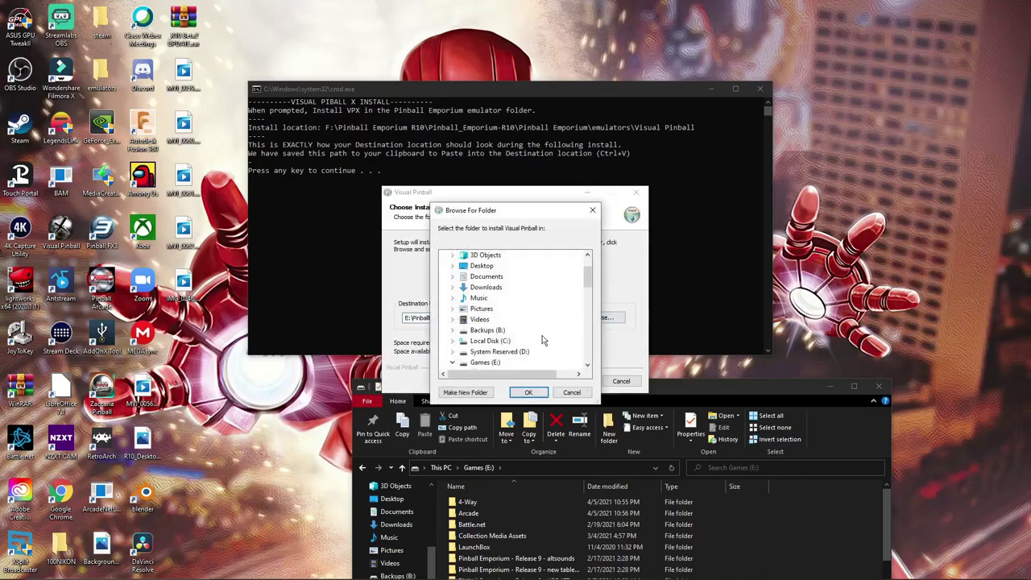
{"action": "scroll", "coordinate": [532, 327], "scroll_direction": "down", "scroll_amount": 4}
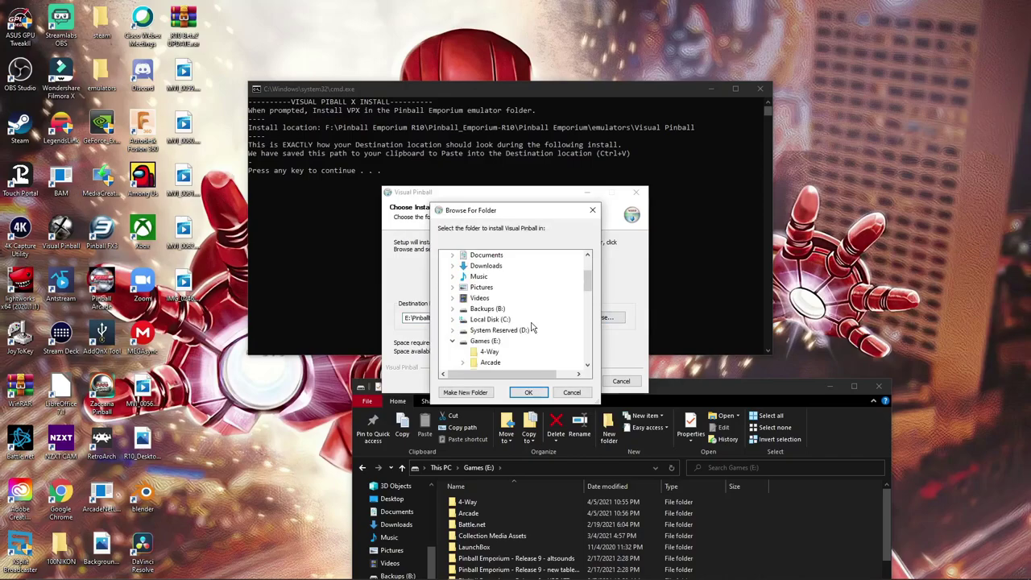
{"action": "scroll", "coordinate": [530, 326], "scroll_direction": "down", "scroll_amount": 4}
{"action": "scroll", "coordinate": [531, 326], "scroll_direction": "up", "scroll_amount": 2}
{"action": "scroll", "coordinate": [531, 326], "scroll_direction": "up", "scroll_amount": 1}
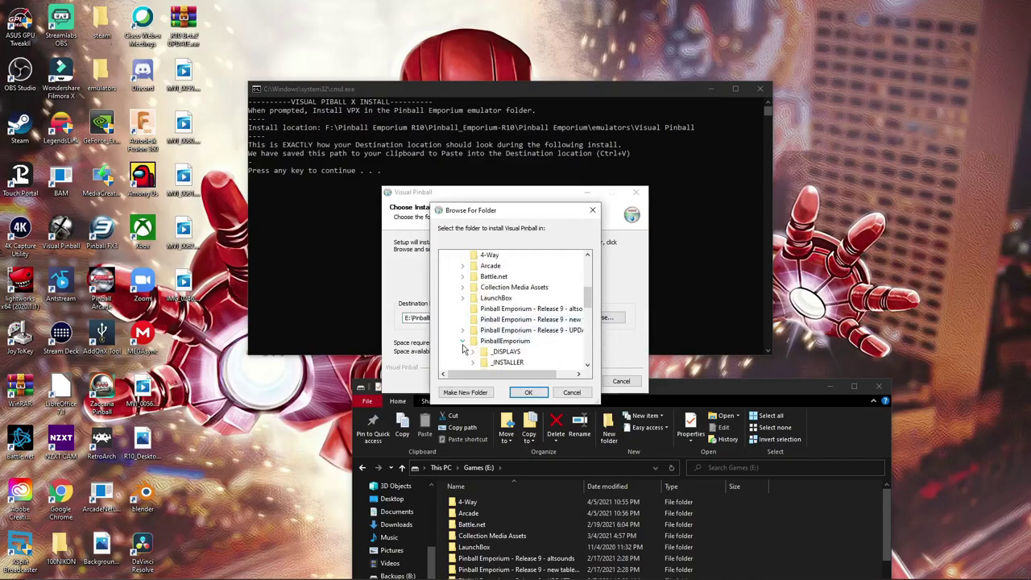
{"action": "scroll", "coordinate": [463, 344], "scroll_direction": "up", "scroll_amount": 3}
{"action": "scroll", "coordinate": [463, 344], "scroll_direction": "down", "scroll_amount": 2}
{"action": "scroll", "coordinate": [463, 344], "scroll_direction": "up", "scroll_amount": 1}
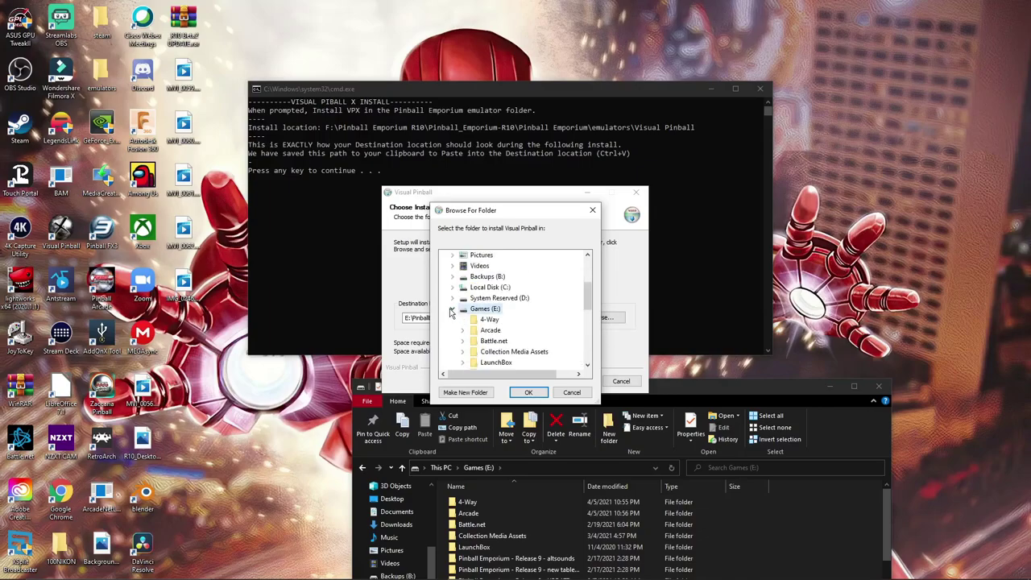
{"action": "left_click", "coordinate": [451, 309]}
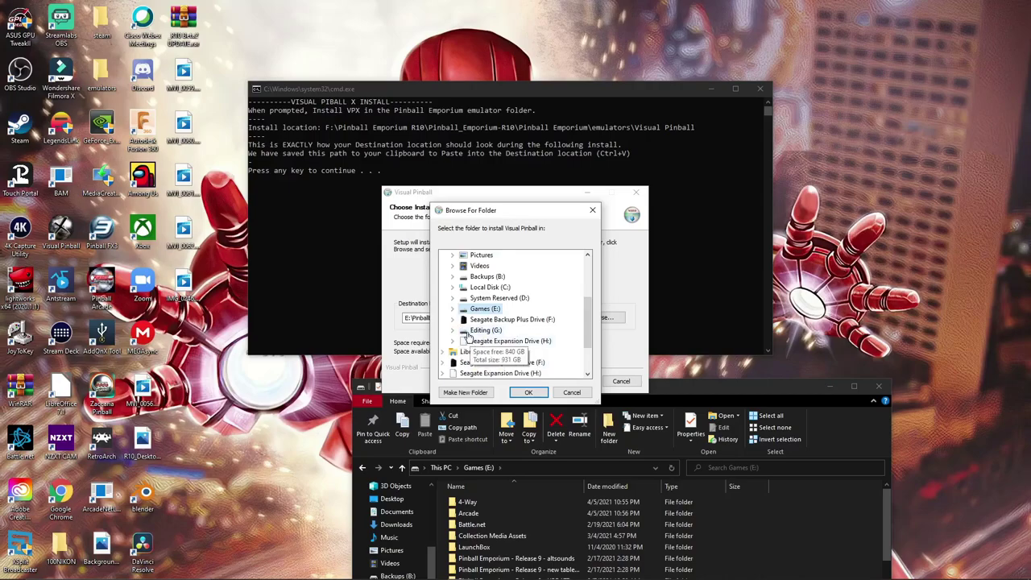
{"action": "left_click", "coordinate": [452, 320]}
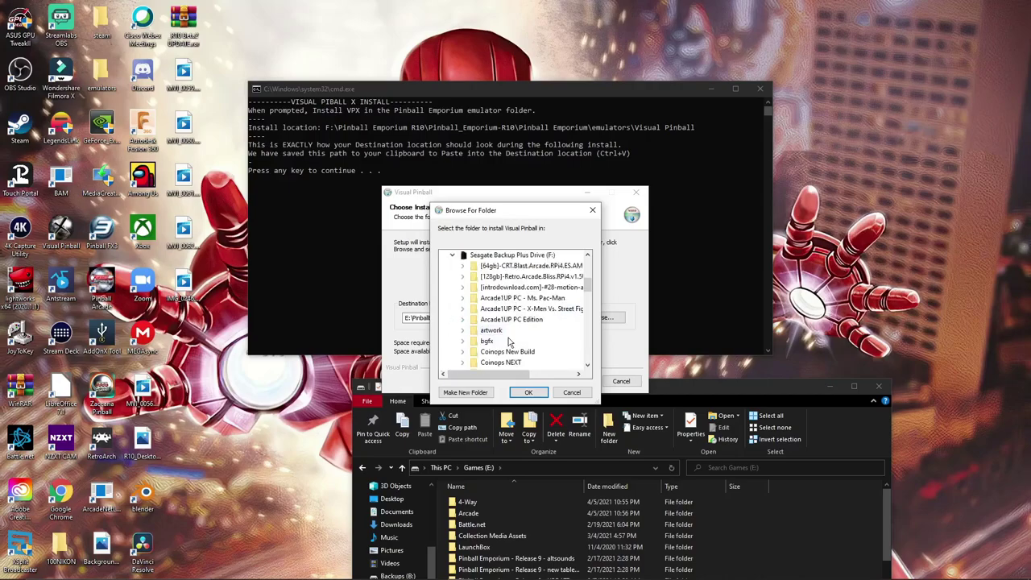
Choose Pinball Emporium R10\Pinball_Emporium-R10\Pinball Emporium\emulators on the F: drive as the parent location for Visual Pinball.
{"action": "scroll", "coordinate": [509, 342], "scroll_direction": "down", "scroll_amount": 6}
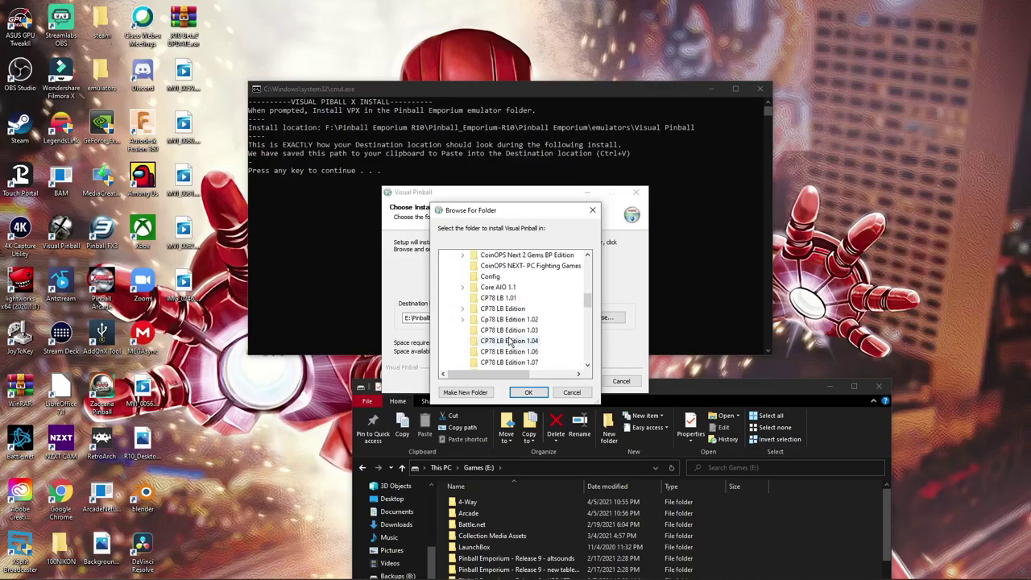
{"action": "scroll", "coordinate": [508, 342], "scroll_direction": "down", "scroll_amount": 3}
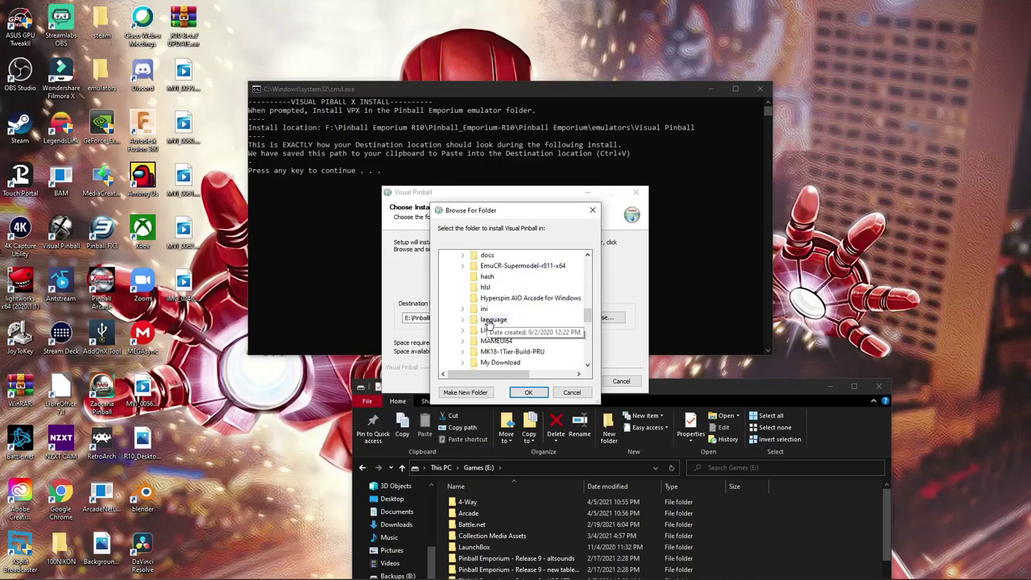
{"action": "scroll", "coordinate": [487, 325], "scroll_direction": "down", "scroll_amount": 1}
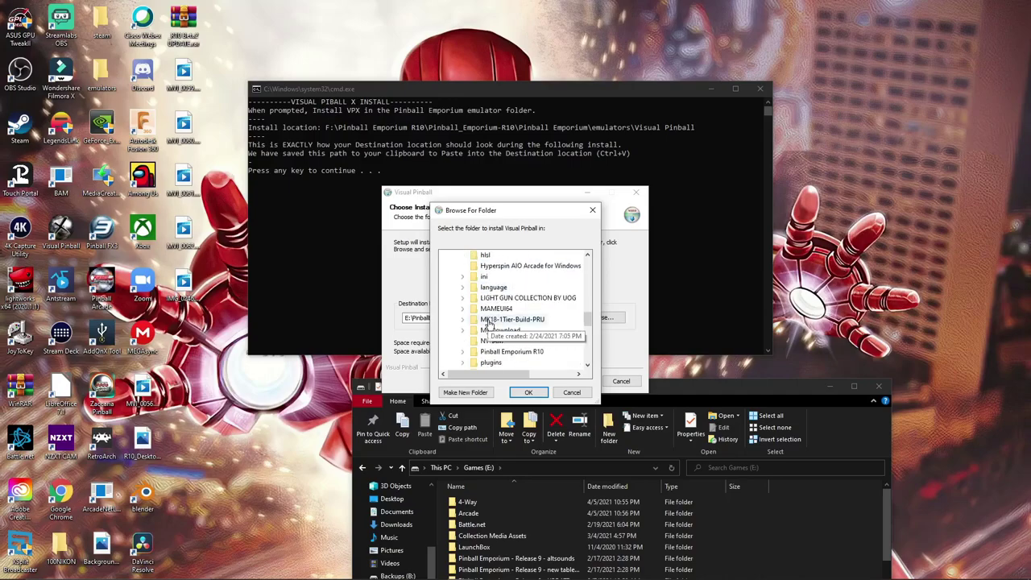
{"action": "left_click", "coordinate": [463, 353]}
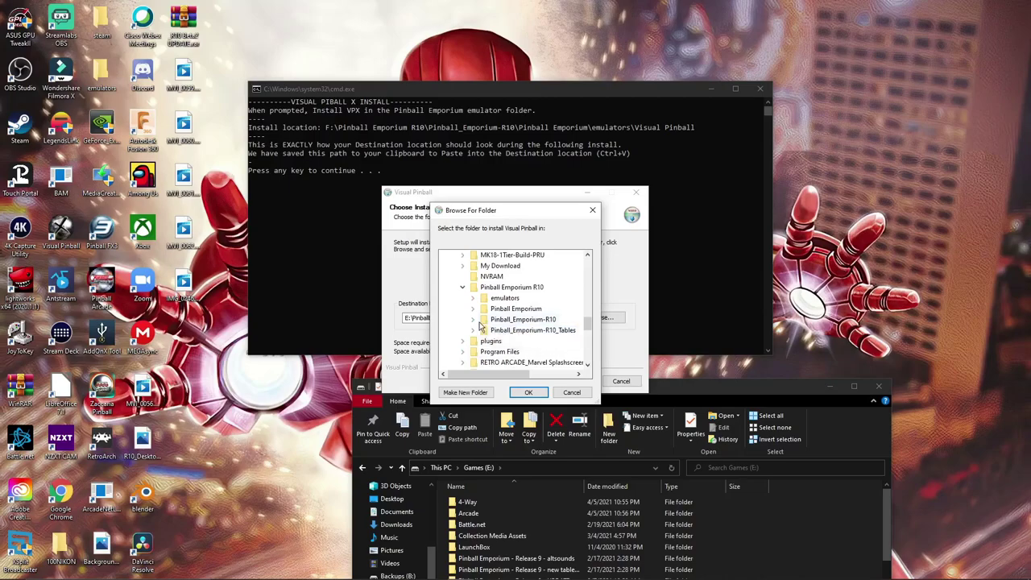
{"action": "left_click", "coordinate": [474, 320]}
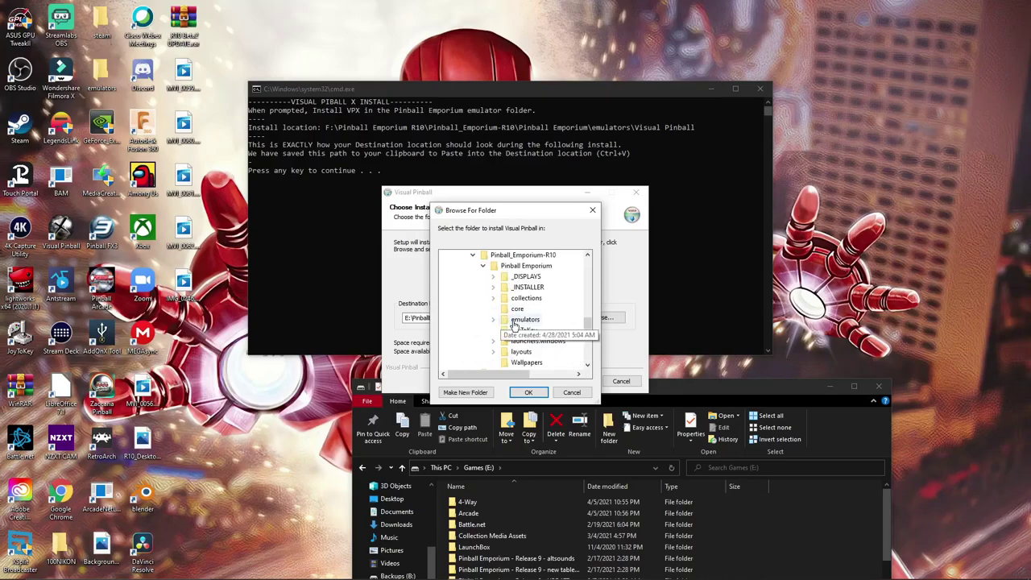
{"action": "left_click", "coordinate": [495, 320]}
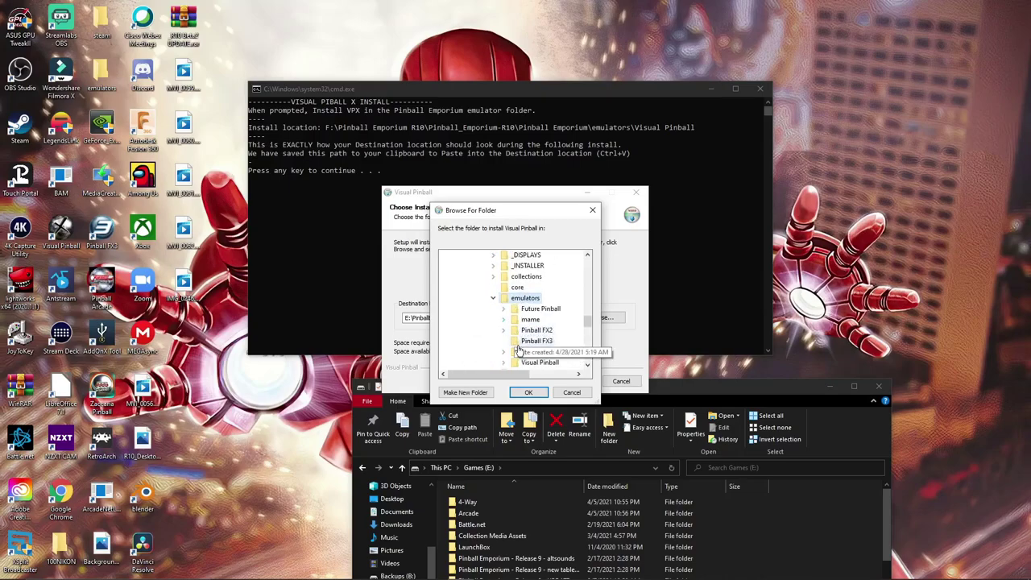
{"action": "left_click", "coordinate": [494, 299]}
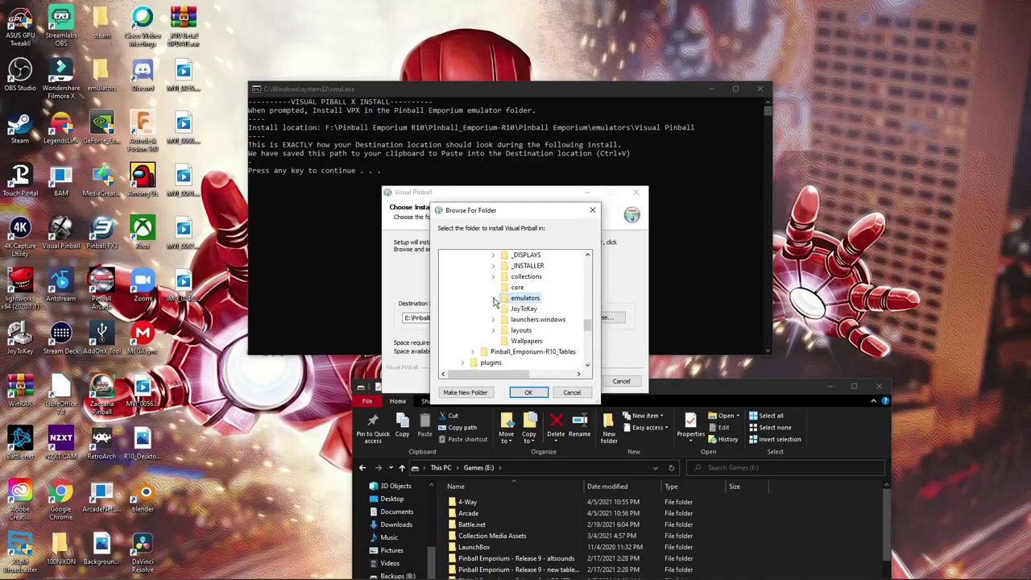
{"action": "left_click", "coordinate": [529, 395]}
{"action": "left_click", "coordinate": [529, 395]}
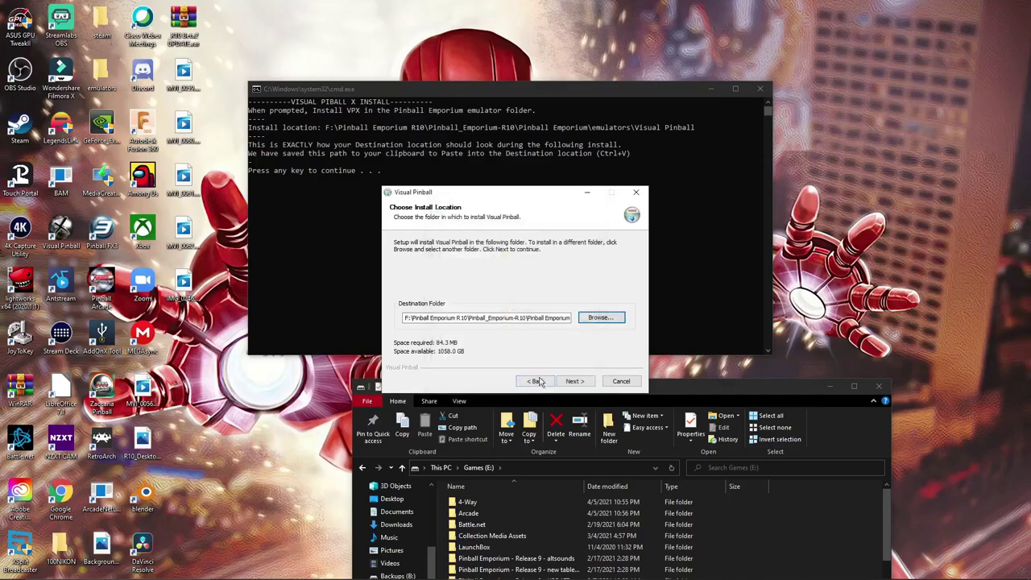
Install Visual Pinball in the chosen destination with only the DMDext support component enabled.
{"action": "left_click", "coordinate": [588, 384]}
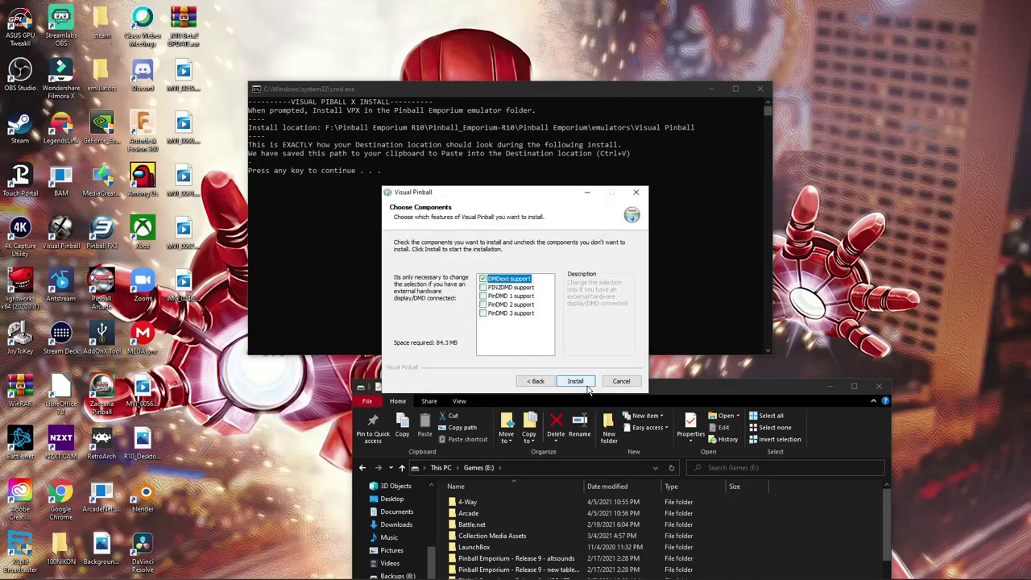
{"action": "mouse_move", "coordinate": [504, 280]}
{"action": "left_click", "coordinate": [577, 385]}
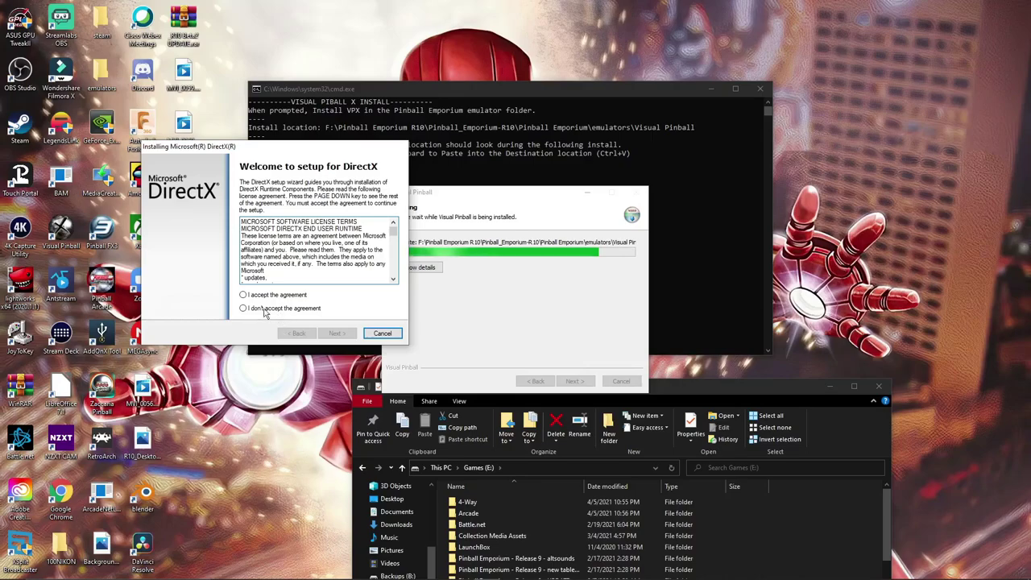
Accept the DirectX license agreement and complete the DirectX setup without the Bing Bar.
{"action": "left_click", "coordinate": [244, 296]}
{"action": "left_click", "coordinate": [344, 334]}
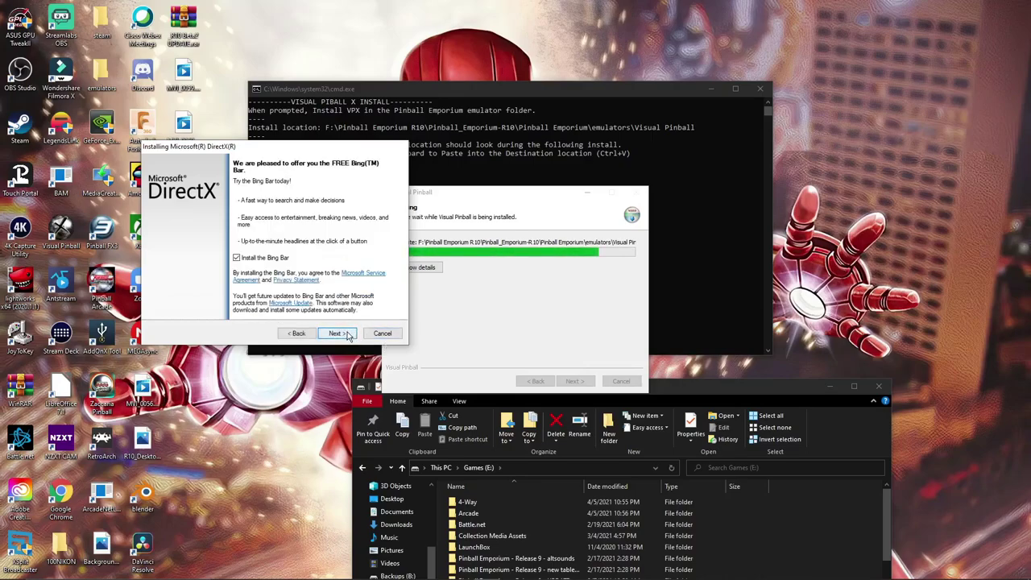
{"action": "left_click", "coordinate": [237, 259]}
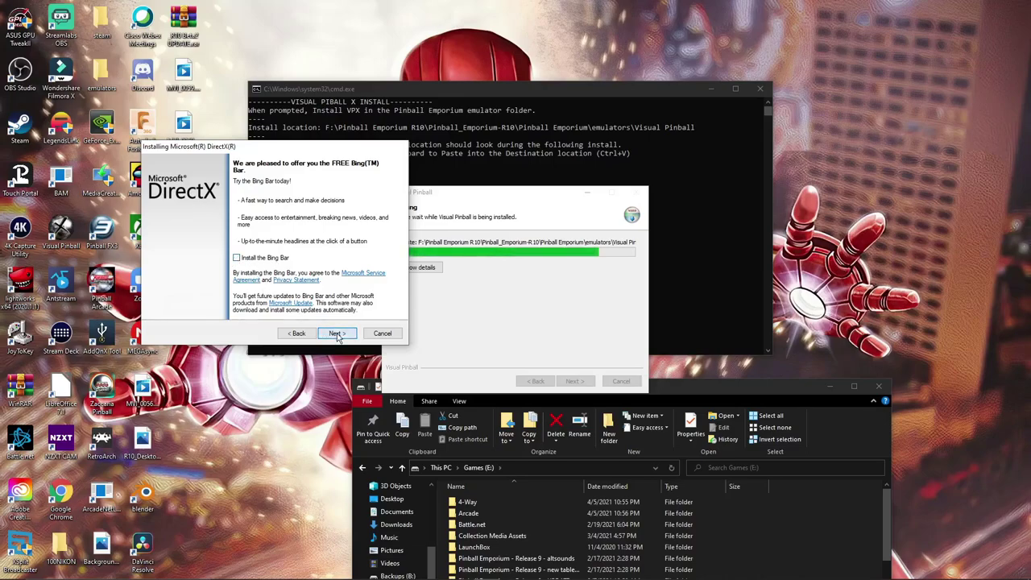
{"action": "left_click", "coordinate": [336, 335]}
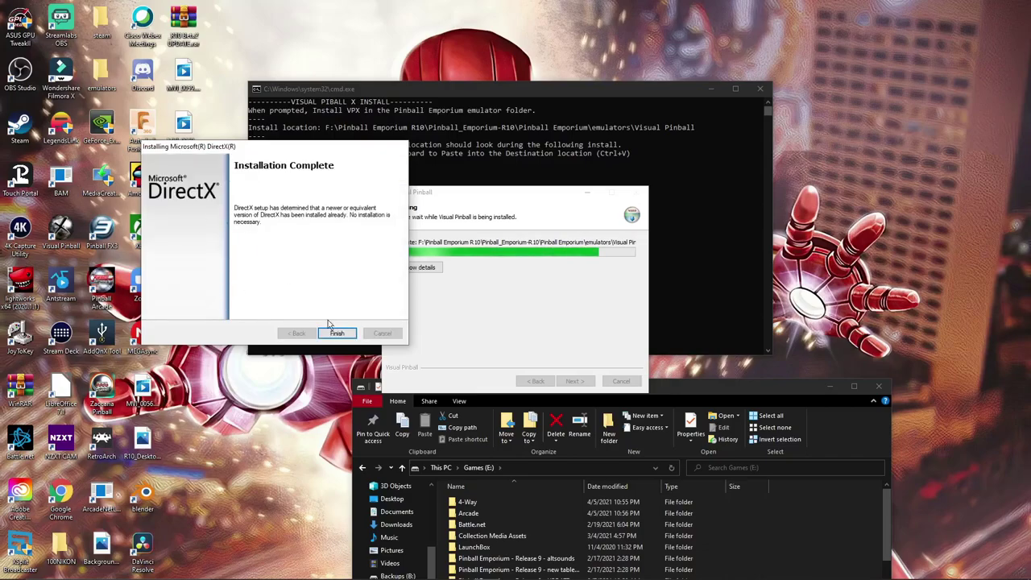
{"action": "left_click", "coordinate": [338, 333]}
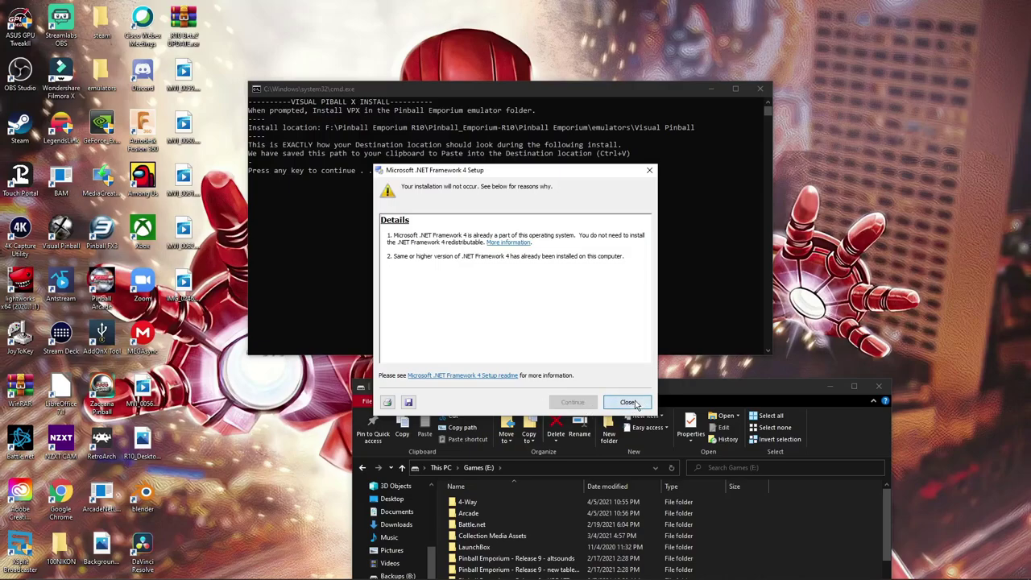
Dismiss the .NET Framework 4 setup, agree to install the B2S backglass server, and finish the Visual Pinball setup.
{"action": "left_click", "coordinate": [628, 402]}
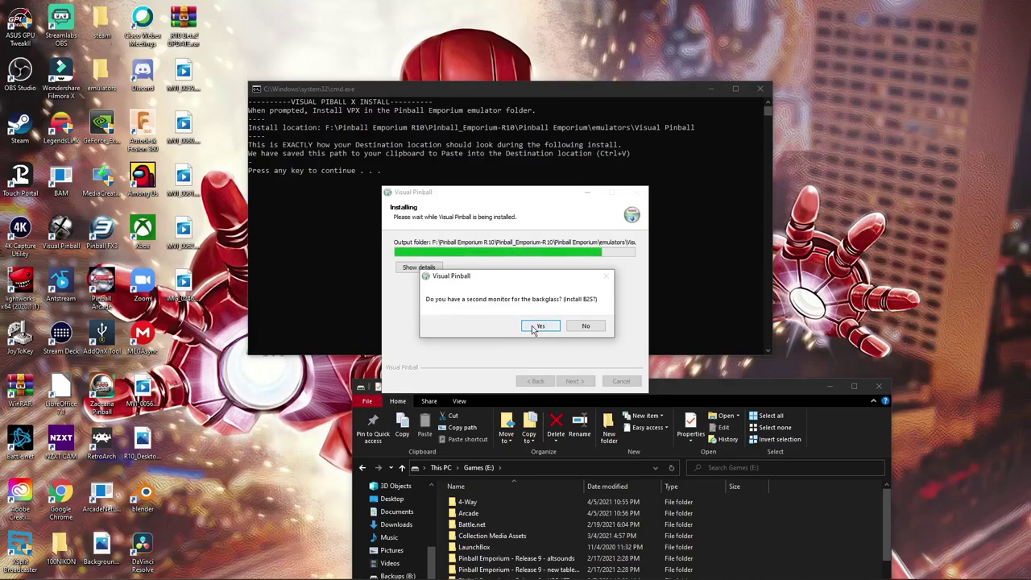
{"action": "left_click", "coordinate": [538, 326]}
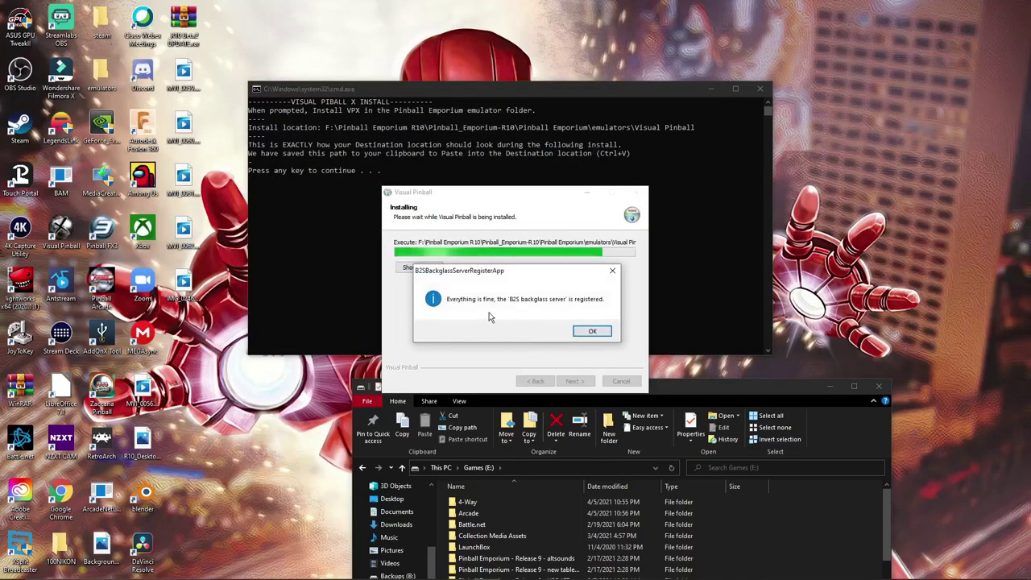
{"action": "left_click", "coordinate": [592, 331]}
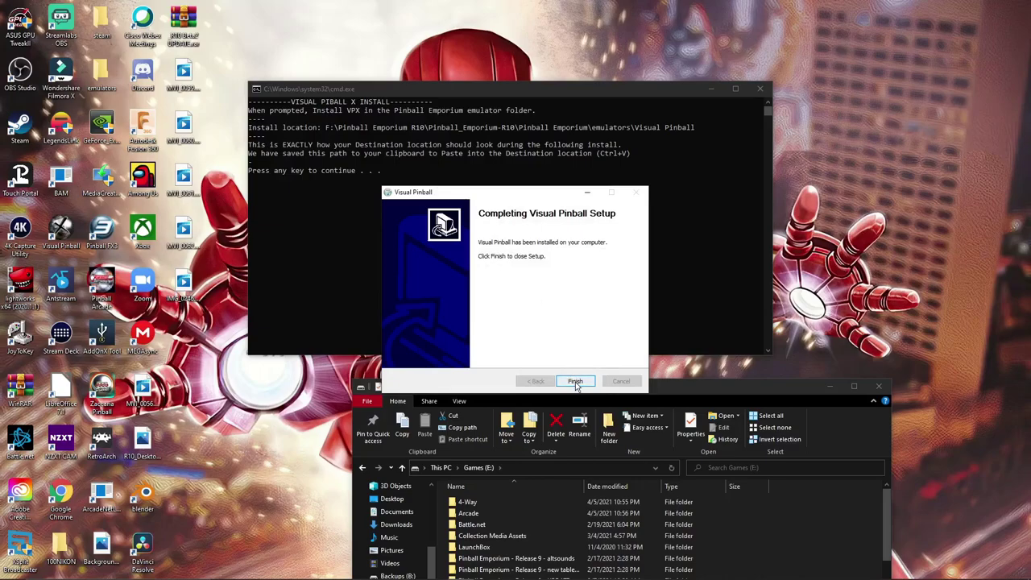
{"action": "left_click", "coordinate": [575, 380]}
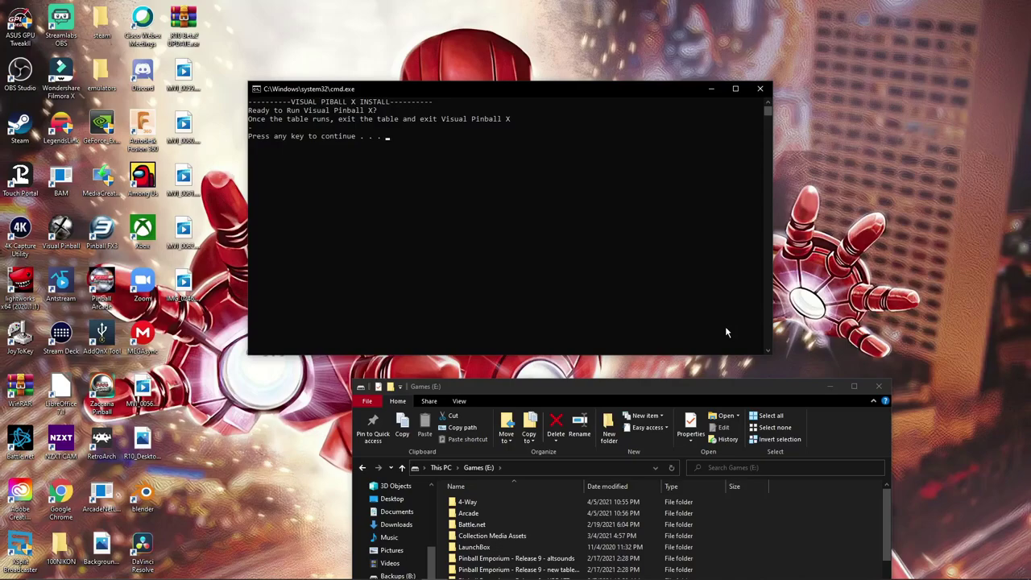
Run the Visual Pinball X table from the installer, switch windows to exit it, and continue the installation.
{"action": "key", "text": "Return"}
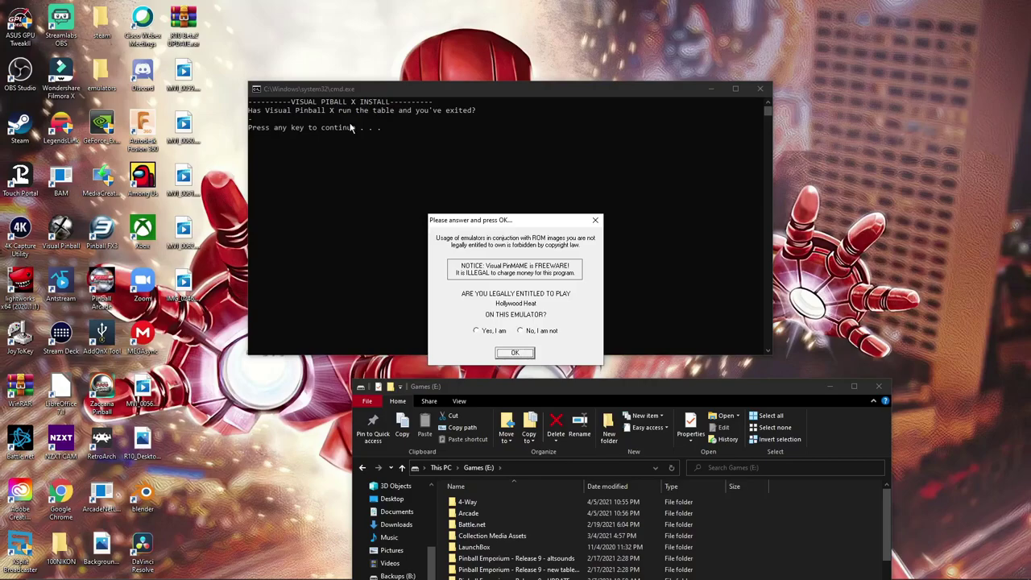
{"action": "key", "text": "Return"}
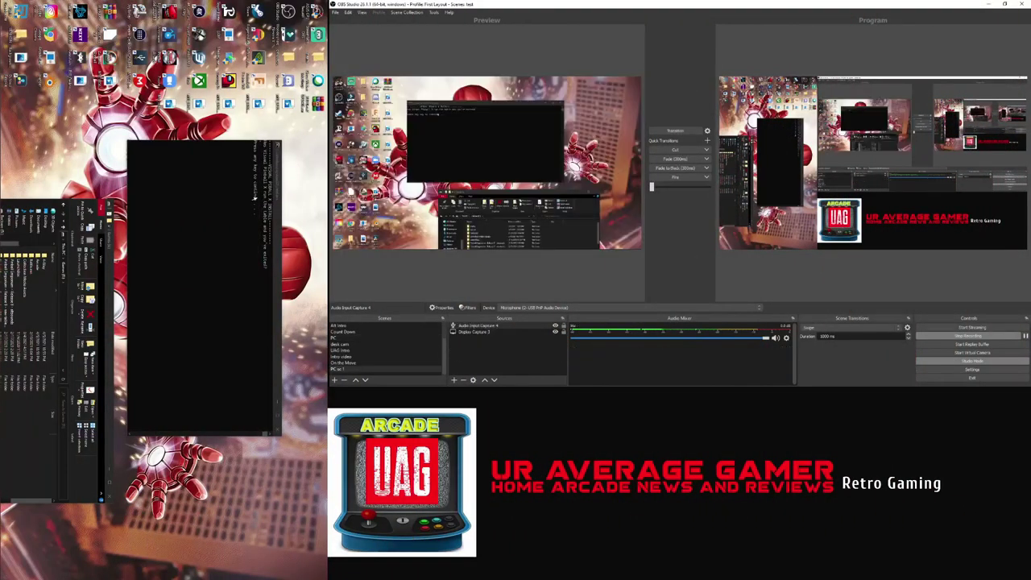
{"action": "key", "text": "super+Tab"}
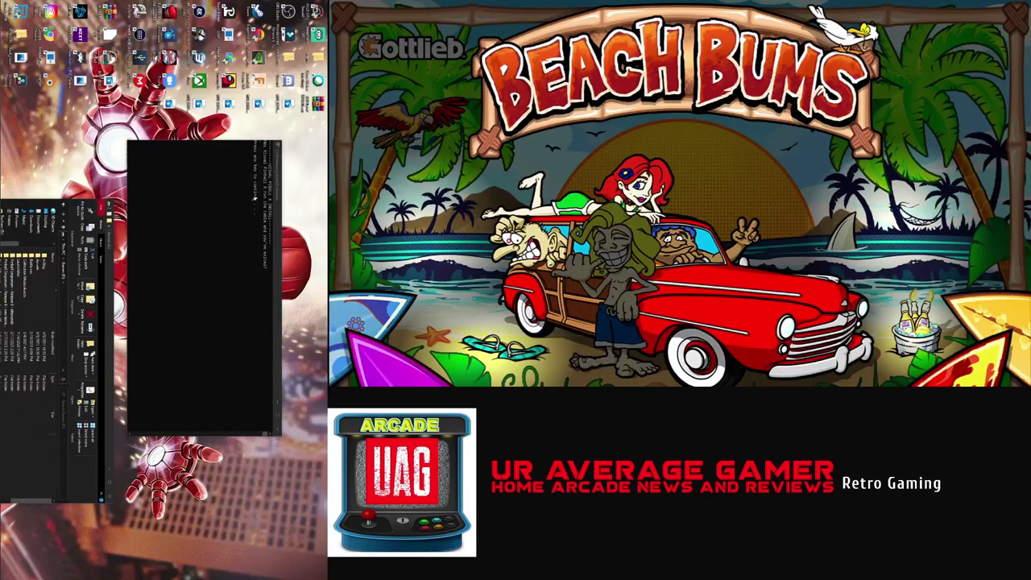
{"action": "key", "text": "super+Tab"}
{"action": "key", "text": "Down"}
{"action": "key", "text": "Down"}
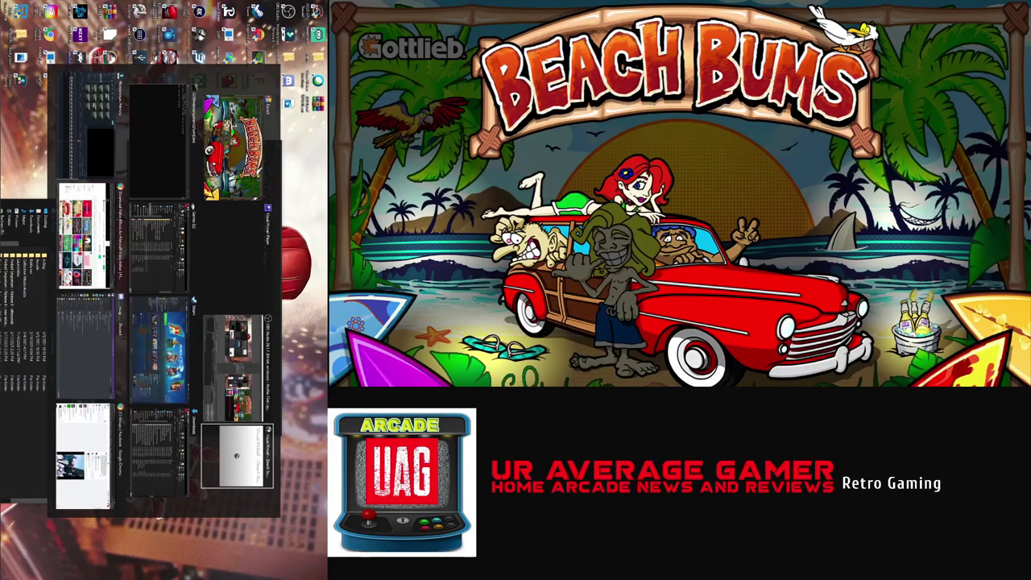
{"action": "key", "text": "Up"}
{"action": "key", "text": "Up"}
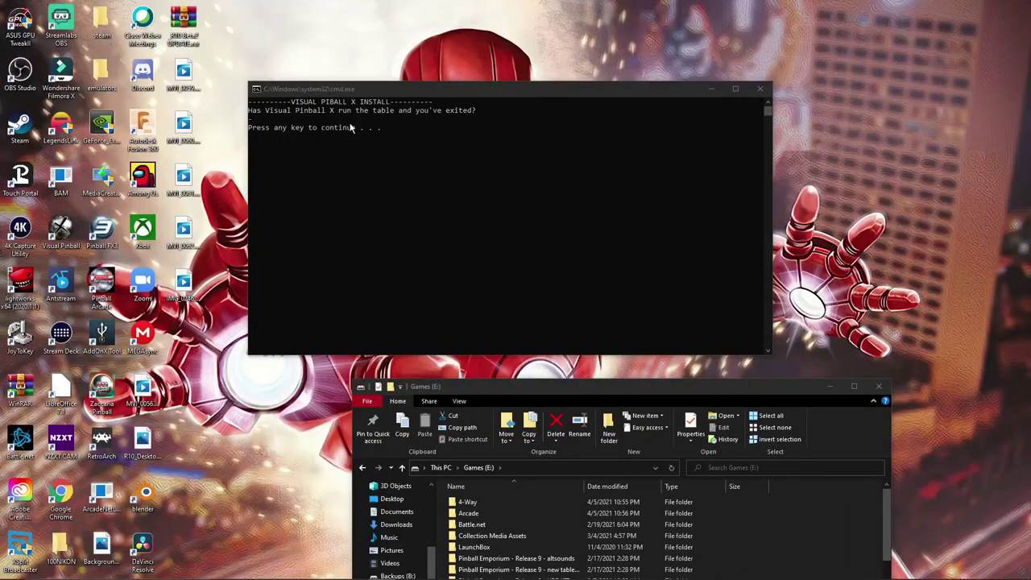
{"action": "left_click", "coordinate": [416, 132]}
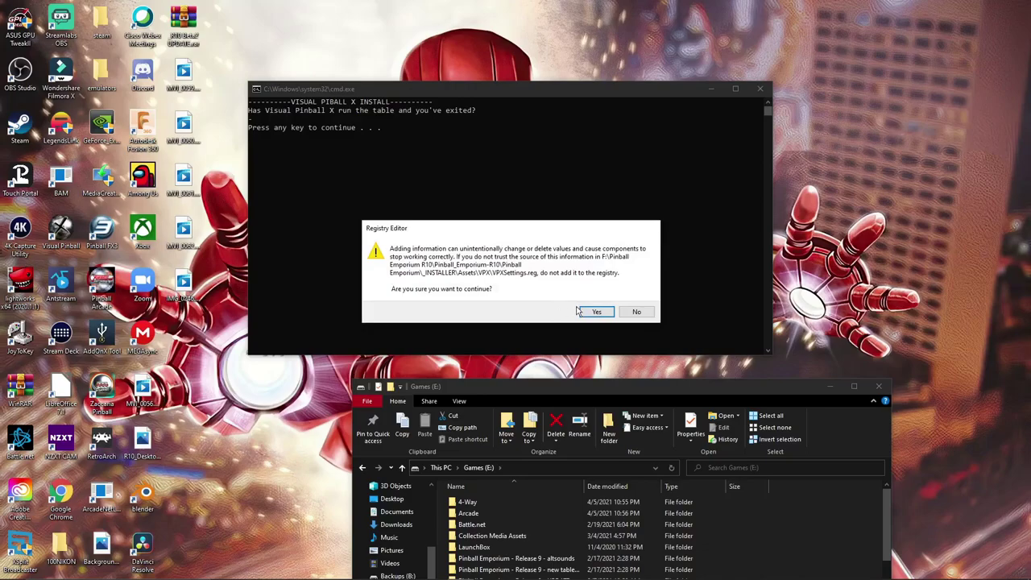
Approve adding the VPX settings to the registry and continue the installer past the Visual Pinball X and PinUp stages.
{"action": "left_click", "coordinate": [597, 313]}
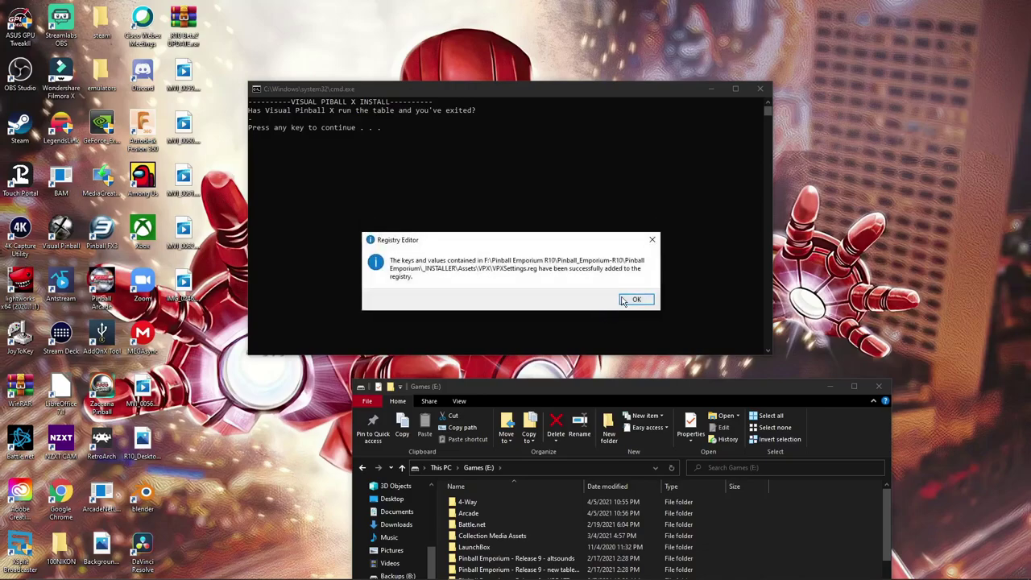
{"action": "left_click", "coordinate": [621, 300]}
{"action": "key", "text": "Return"}
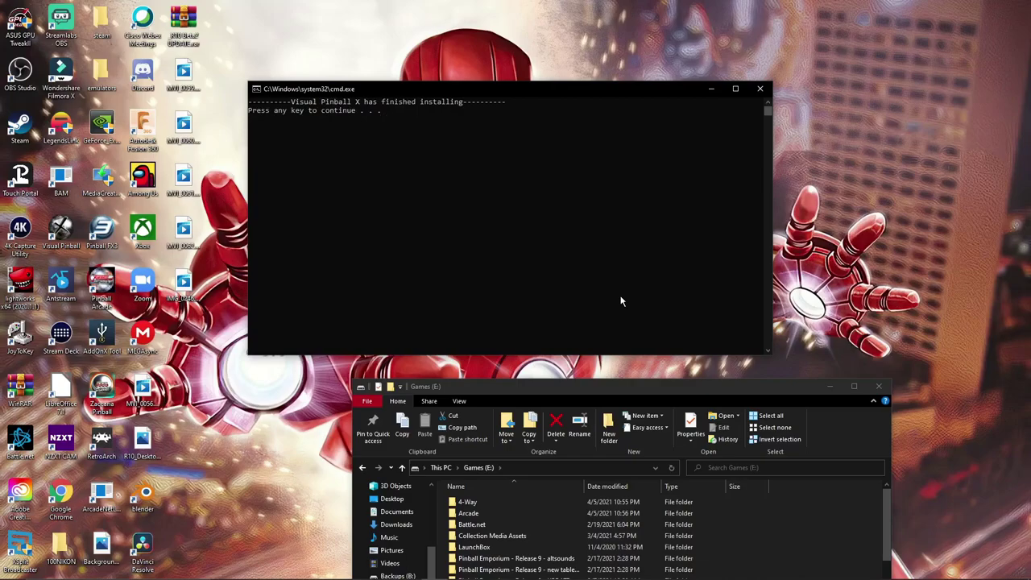
{"action": "key", "text": "Return"}
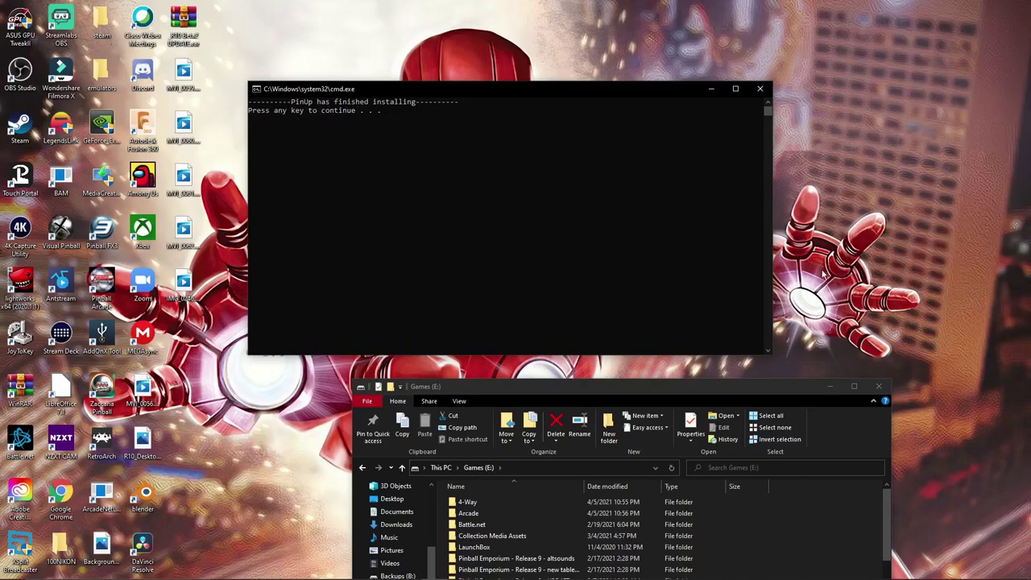
{"action": "key", "text": "Return"}
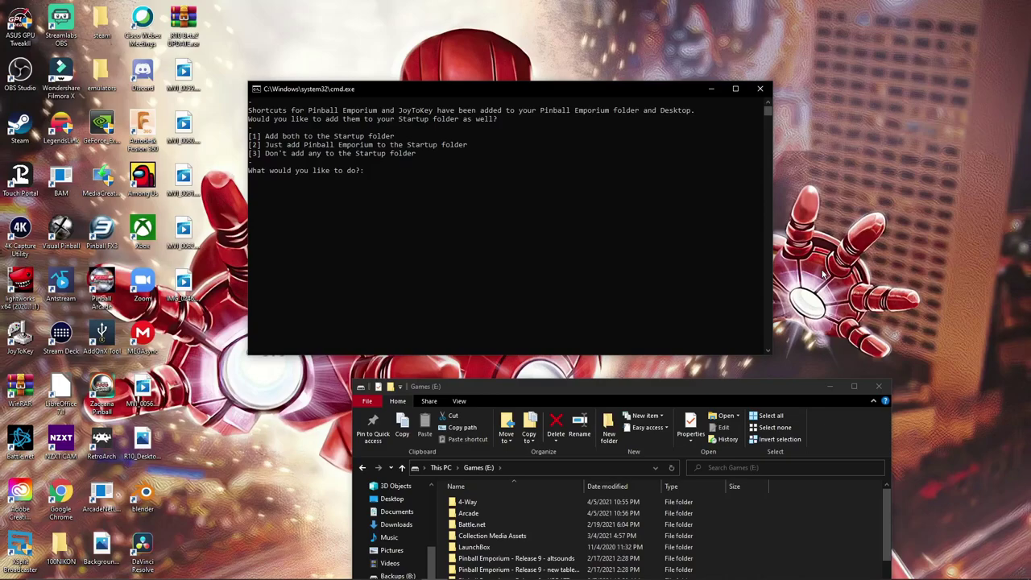
Choose not to add any shortcuts to the Startup folder and continue to the display setup.
{"action": "type", "text": "3"}
{"action": "key", "text": "Return"}
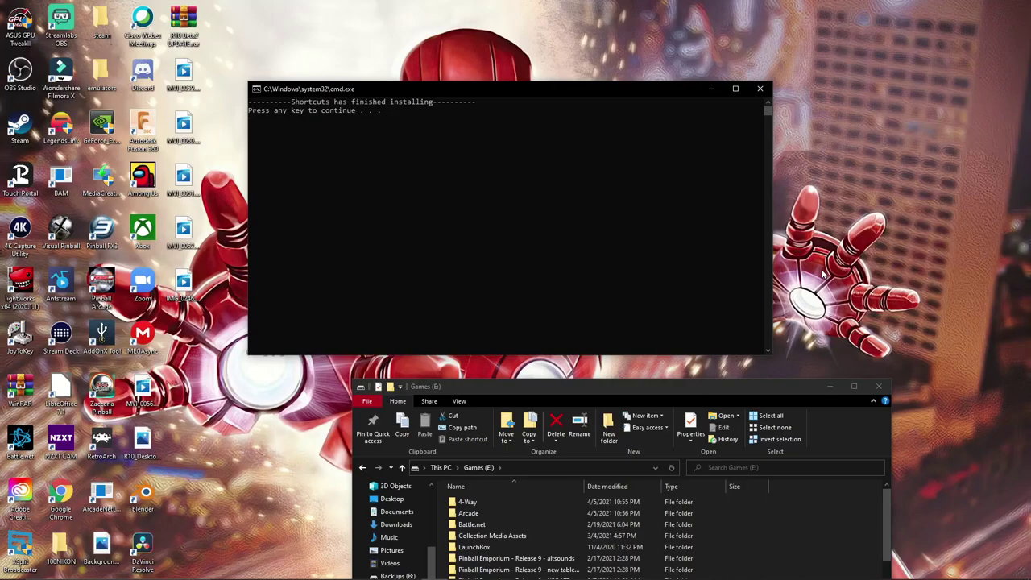
{"action": "key", "text": "Return"}
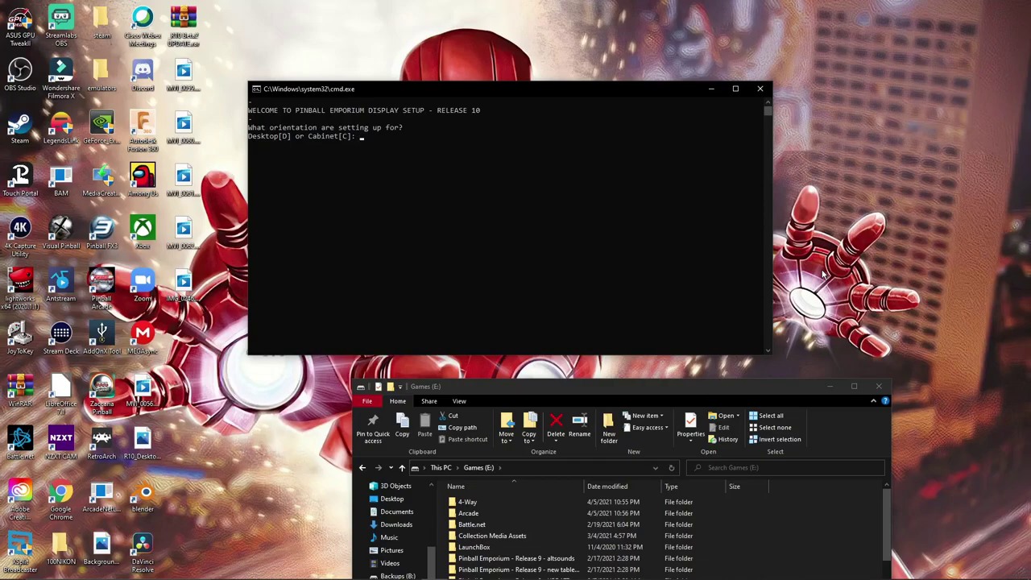
Set the display orientation to Cabinet and request help determining the display ID numbers.
{"action": "key", "text": "Return"}
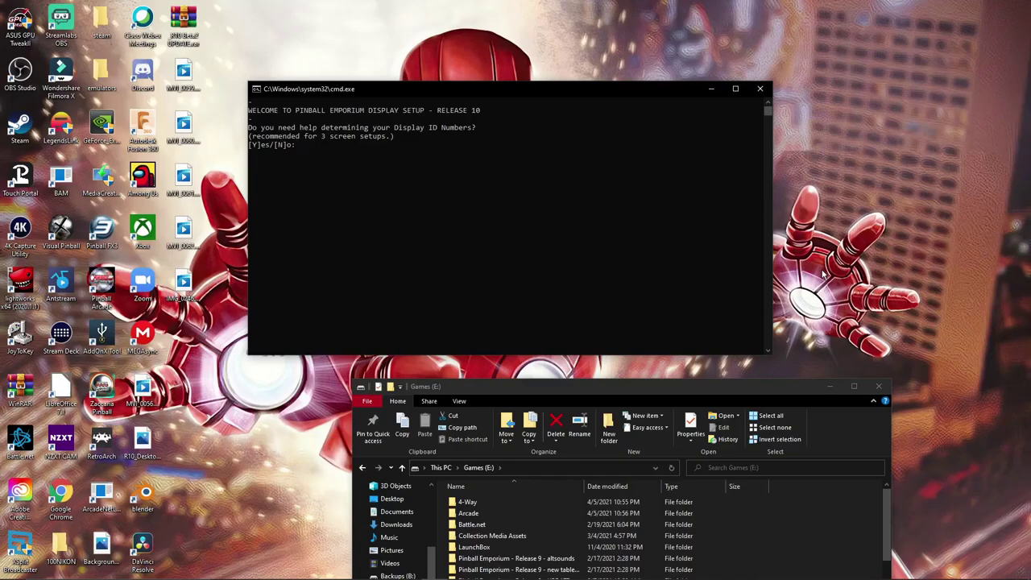
{"action": "type", "text": "y"}
{"action": "key", "text": "Return"}
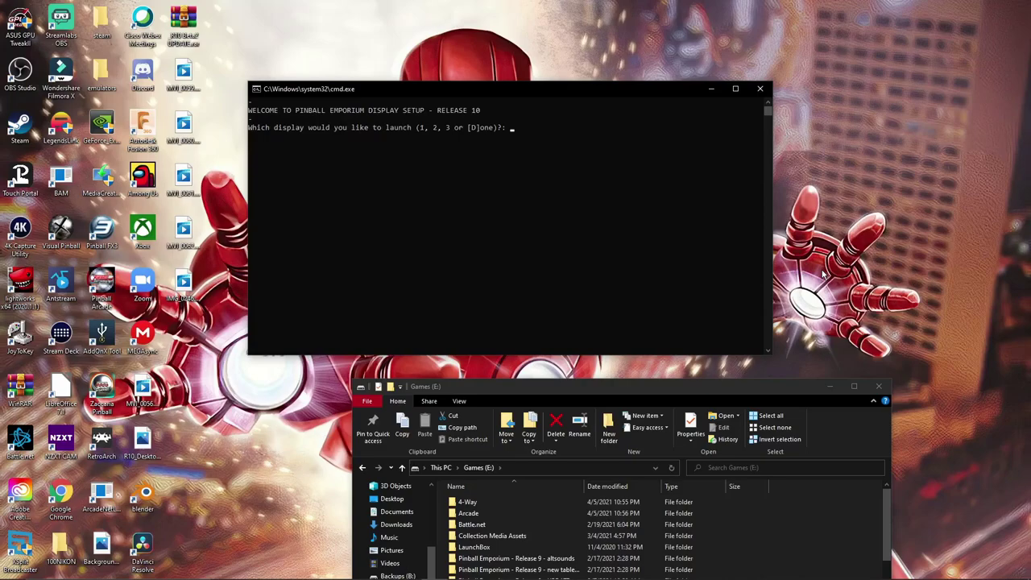
Launch the test table on display 1, exit it, and return to the display setup console.
{"action": "type", "text": "1"}
{"action": "key", "text": "Return"}
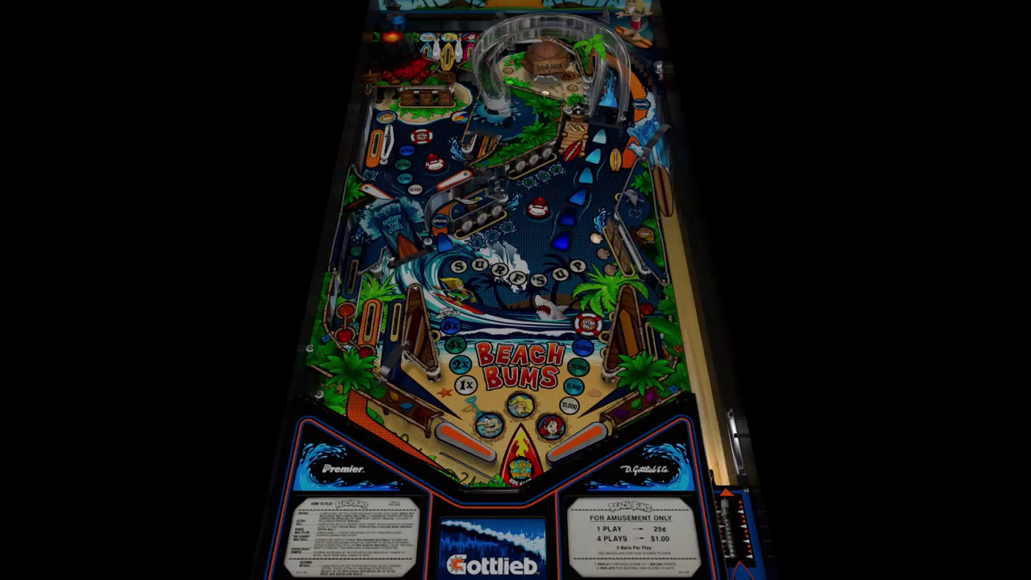
{"action": "key", "text": "Escape"}
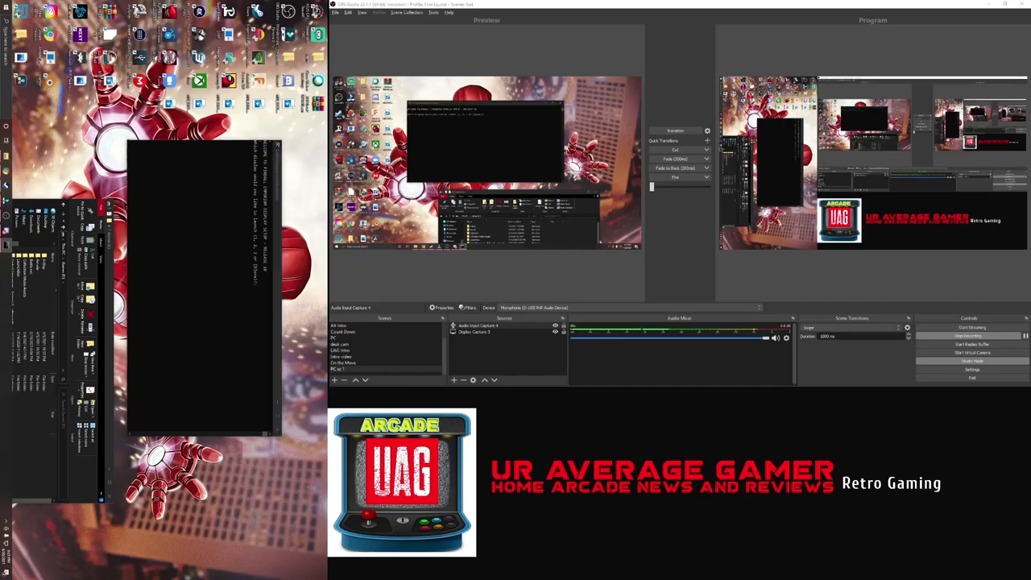
{"action": "key", "text": "alt+Tab"}
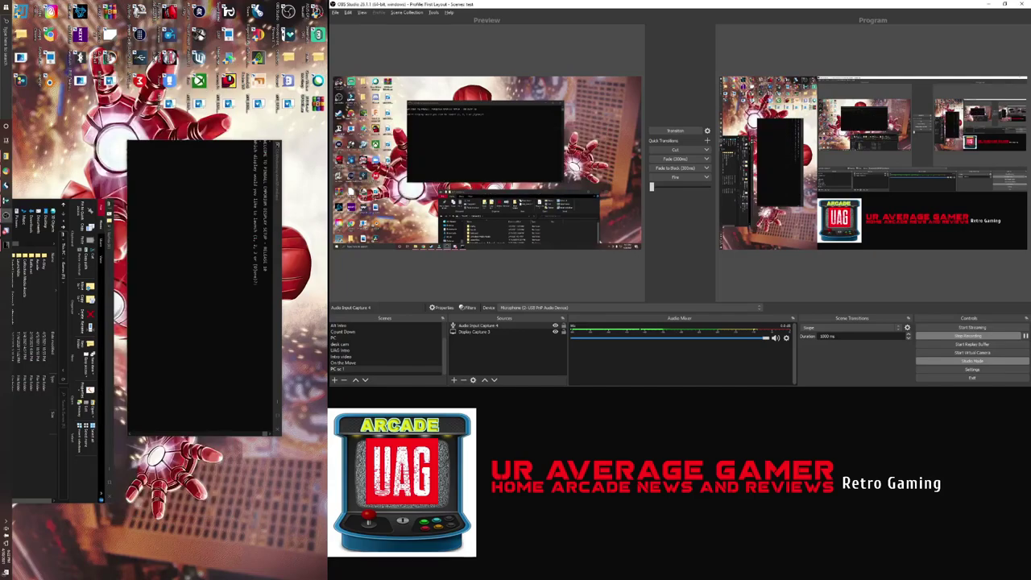
{"action": "left_click", "coordinate": [239, 316]}
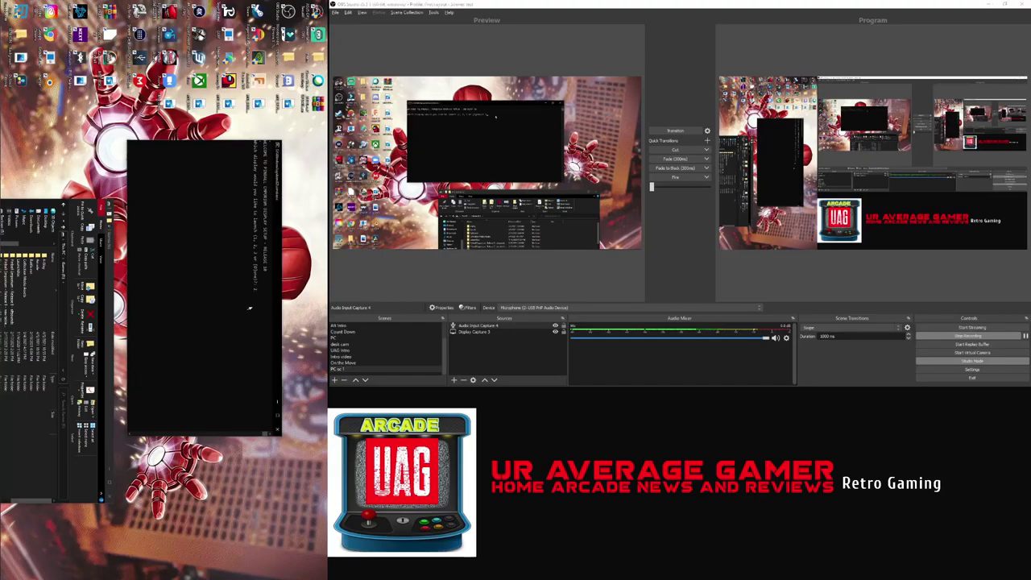
Launch the test table on display 2, dismiss the ROM entitlement notice, and exit the table.
{"action": "type", "text": "2"}
{"action": "key", "text": "Return"}
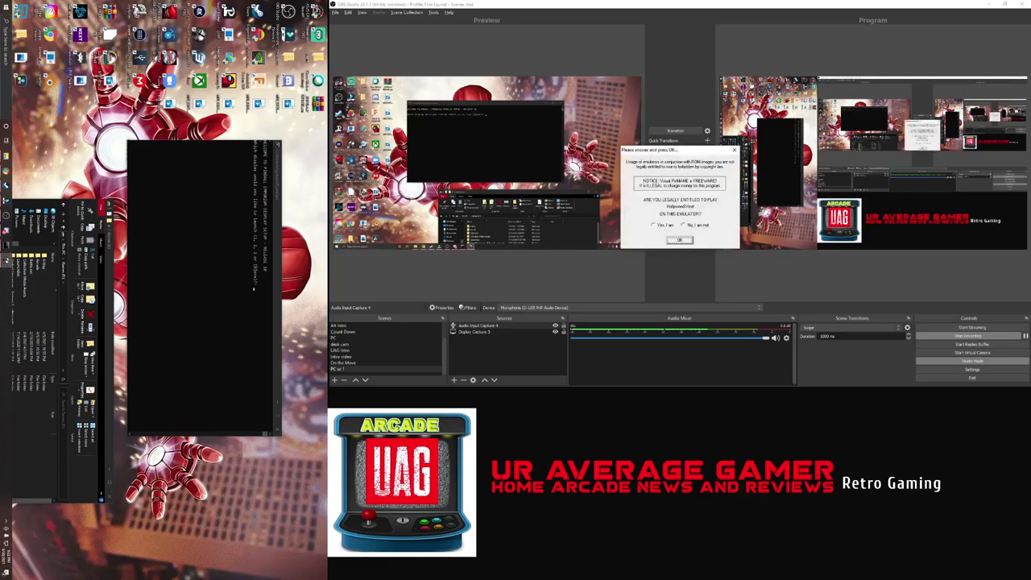
{"action": "key", "text": "Return"}
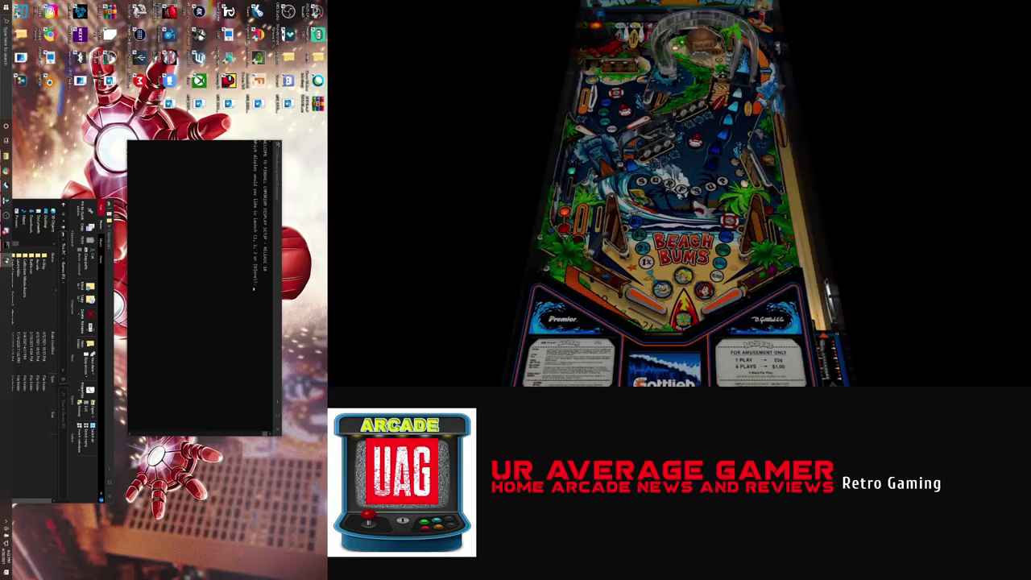
{"action": "key", "text": "Escape"}
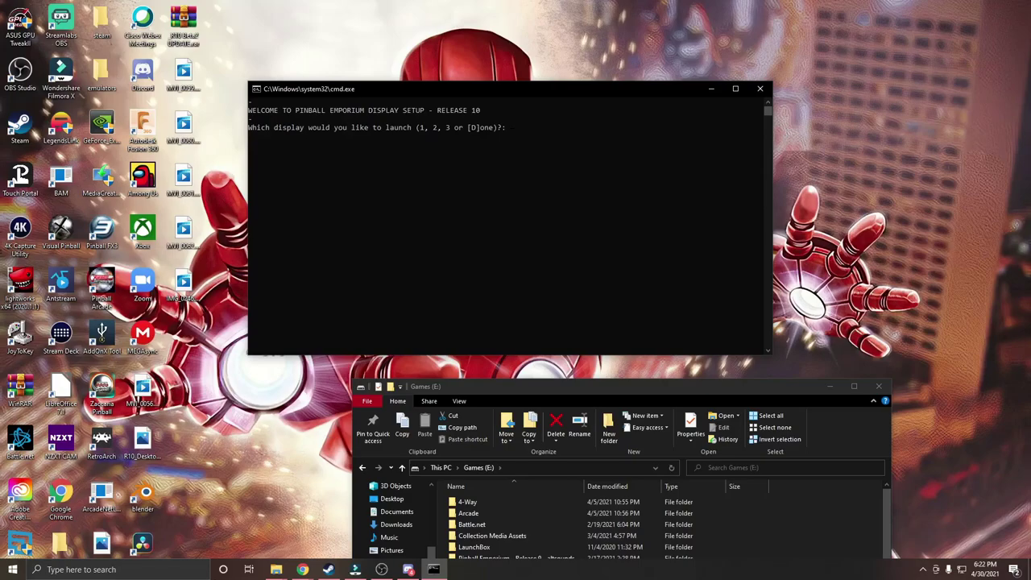
End the display ID test and choose the two-monitor setup with playfield and backglass.
{"action": "type", "text": "d"}
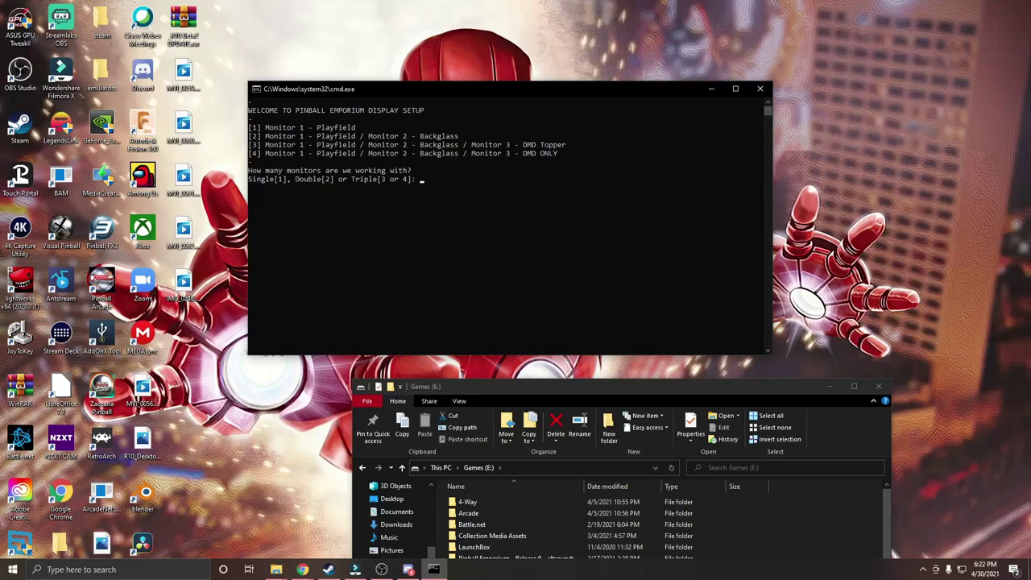
{"action": "type", "text": "3"}
{"action": "key", "text": "Return"}
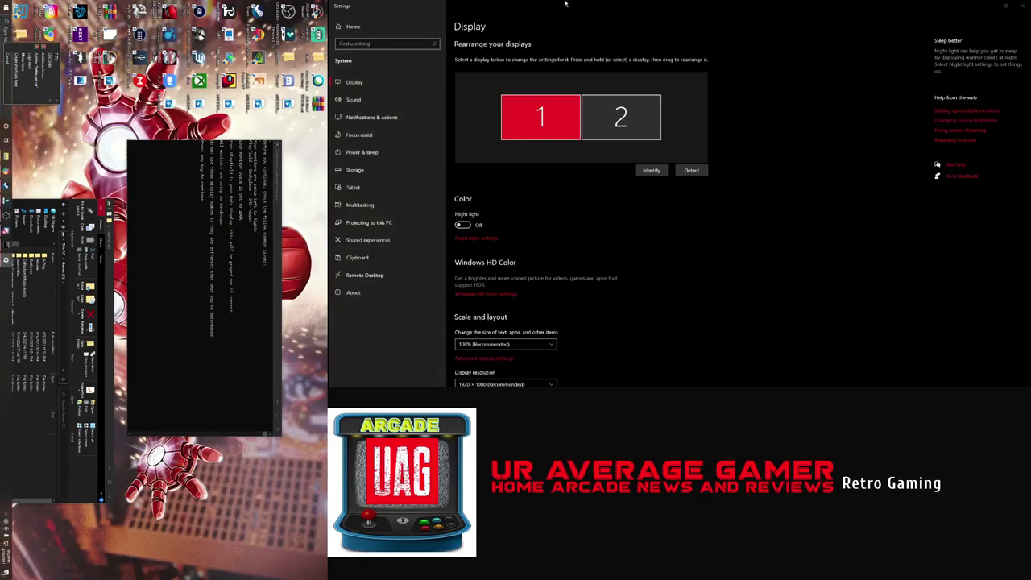
Dismiss the Windows display settings and continue past the checklist of common monitor issues.
{"action": "left_click", "coordinate": [1006, 8]}
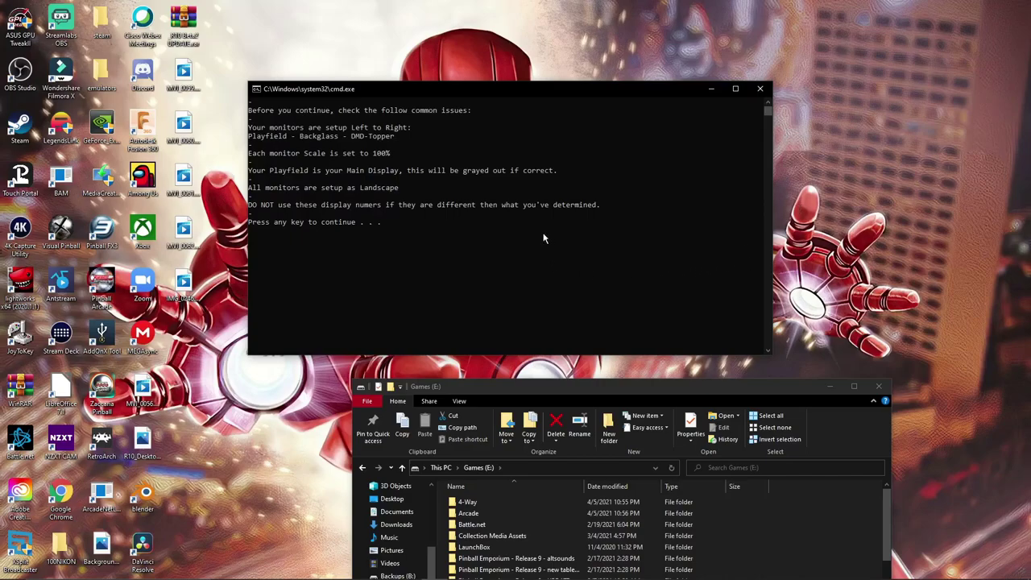
{"action": "left_click", "coordinate": [543, 223]}
{"action": "key", "text": "Escape"}
{"action": "key", "text": "space"}
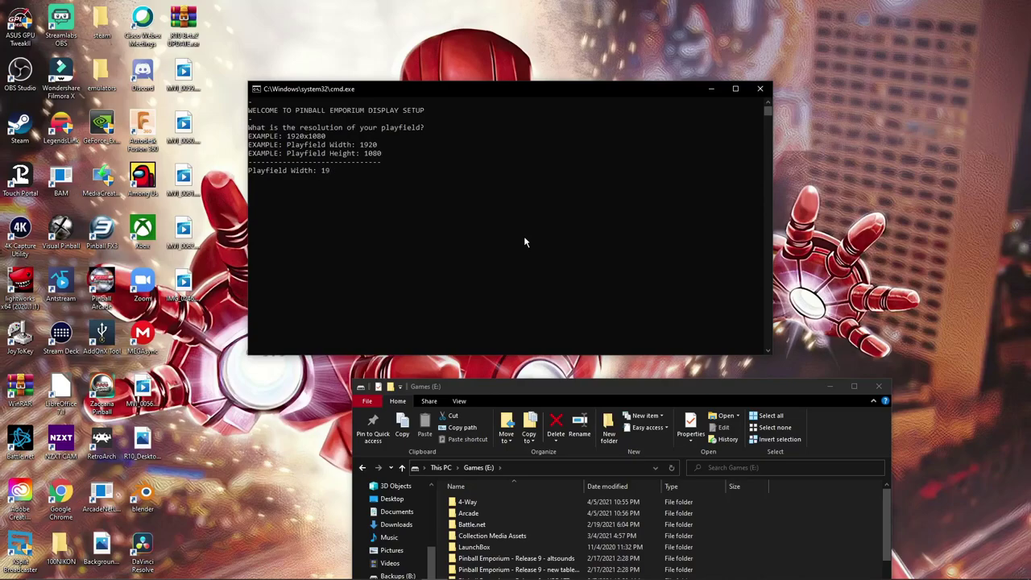
Set the playfield resolution to 1920 x 1080 and its display number to 1.
{"action": "type", "text": "20"}
{"action": "key", "text": "Return"}
{"action": "type", "text": "1080"}
{"action": "key", "text": "Return"}
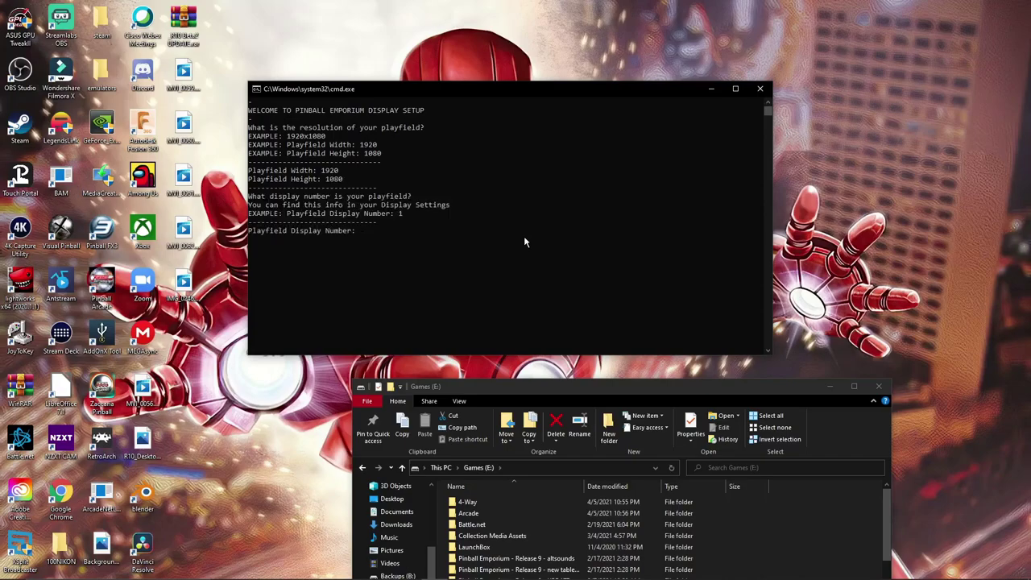
{"action": "type", "text": "1"}
{"action": "key", "text": "Return"}
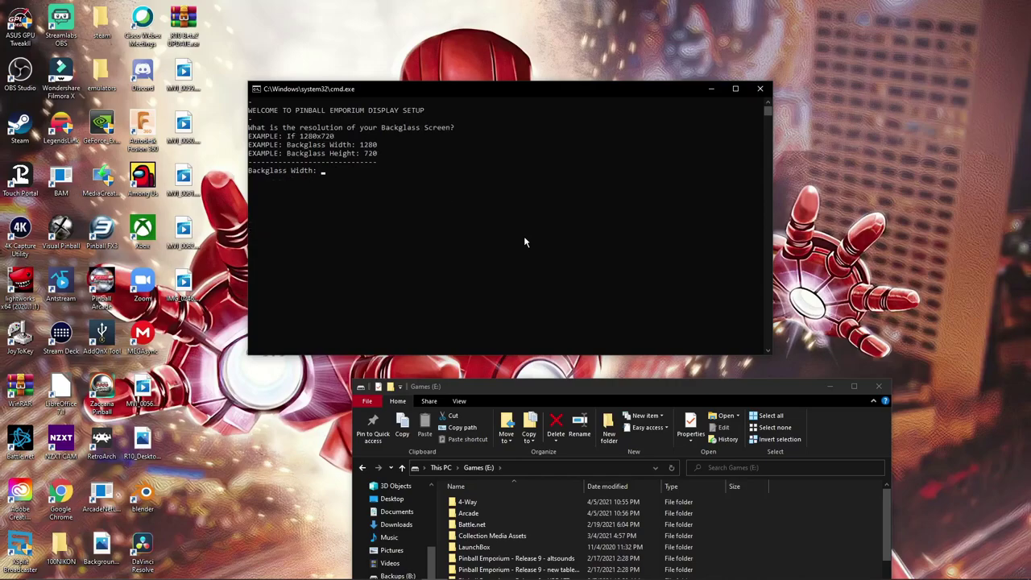
Set the backglass resolution to 1920 x 1080 and its display number to 2.
{"action": "type", "text": "1920"}
{"action": "key", "text": "Return"}
{"action": "type", "text": "1080"}
{"action": "key", "text": "Return"}
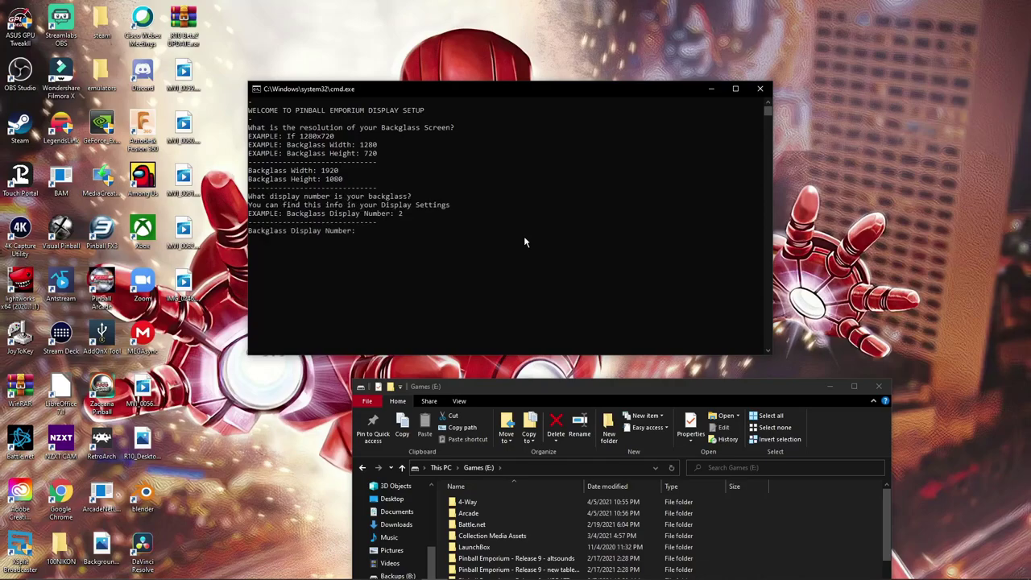
{"action": "type", "text": "2"}
{"action": "key", "text": "Return"}
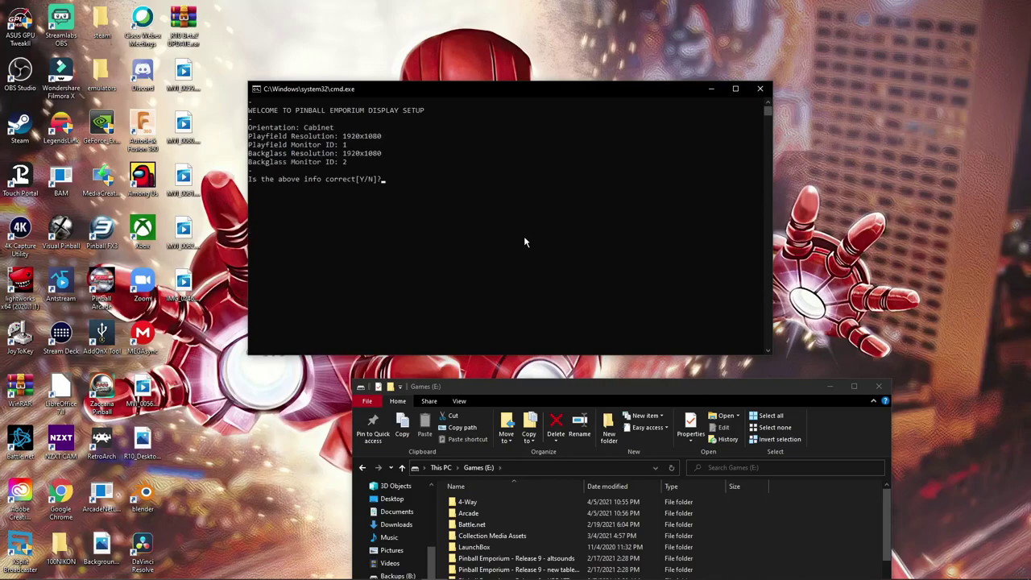
Confirm the display information, set up all programs, and continue past the Pinball FX2 cabinet settings and registry notice.
{"action": "type", "text": "y"}
{"action": "key", "text": "Return"}
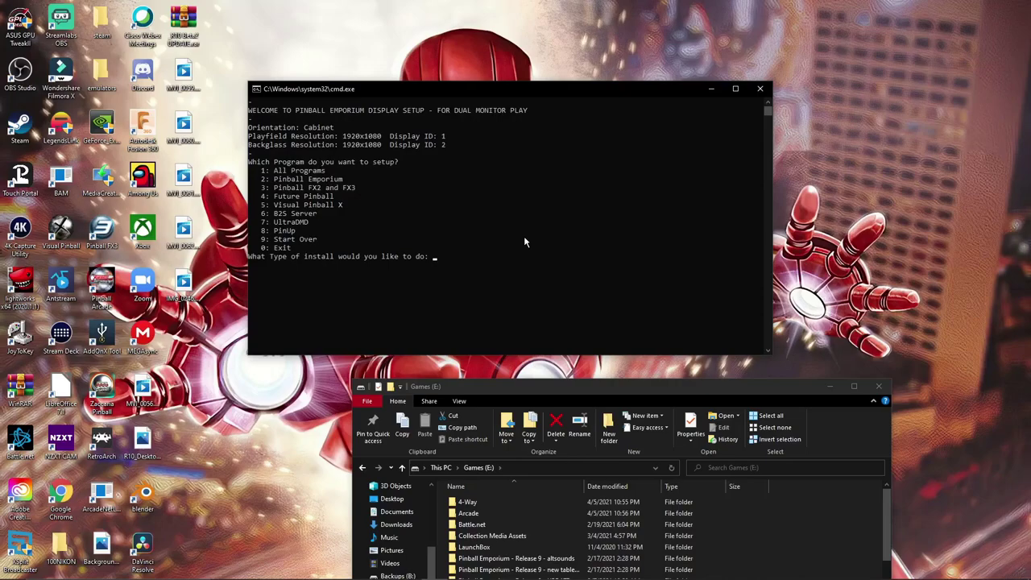
{"action": "type", "text": "1"}
{"action": "key", "text": "Return"}
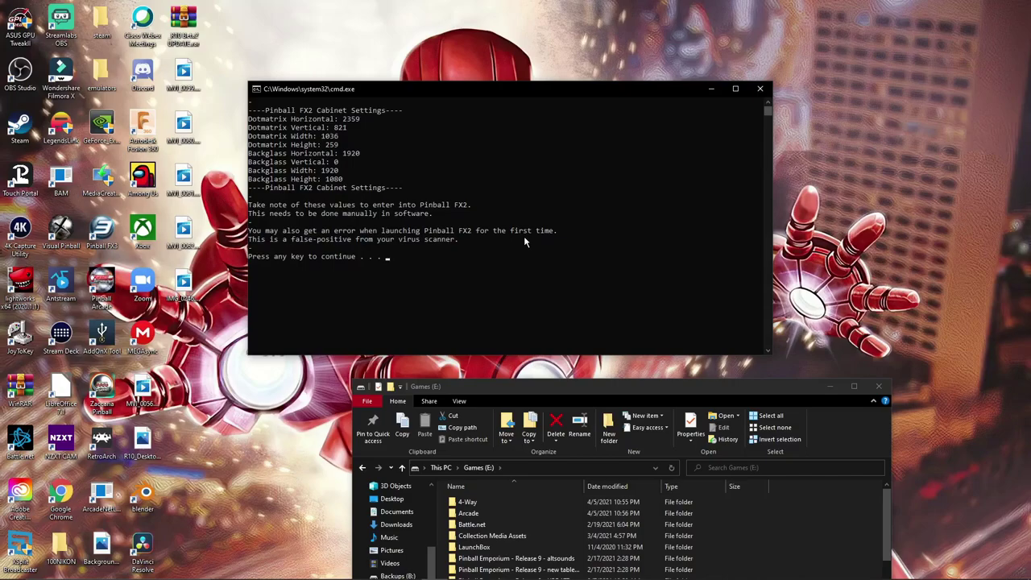
{"action": "key", "text": "Return"}
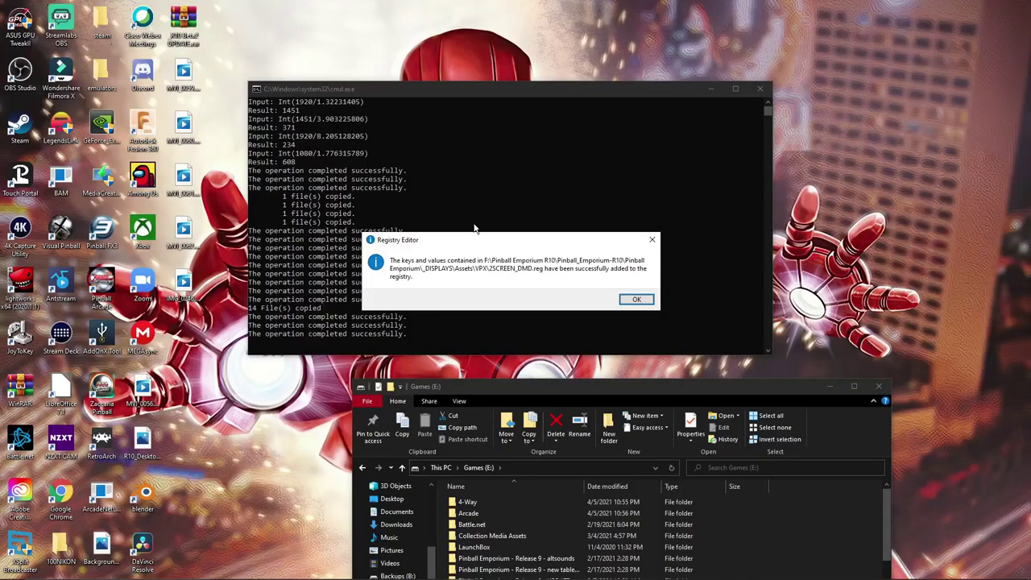
{"action": "key", "text": "Return"}
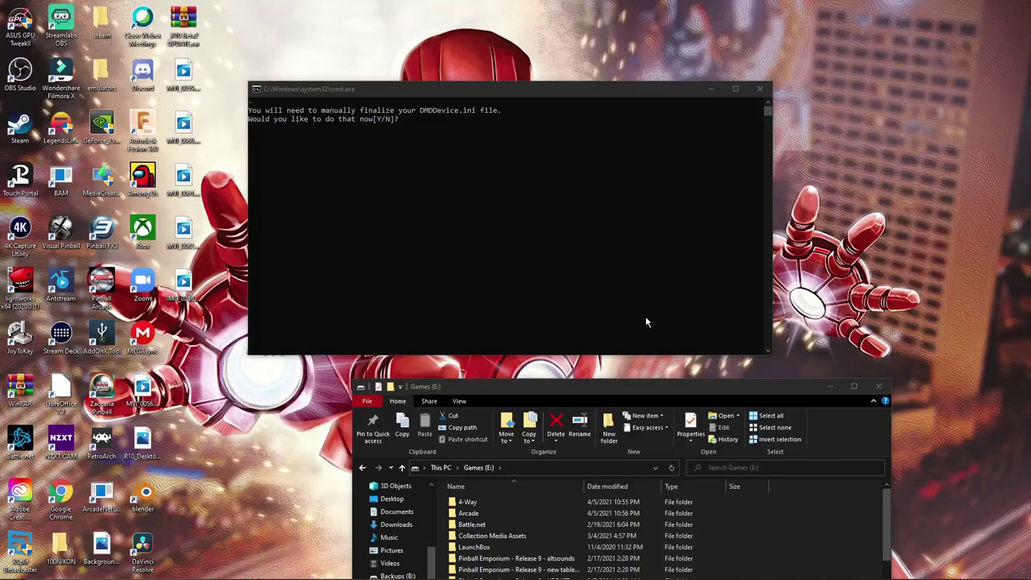
Agree to finalize DmdDevice.ini and copy the DMD placement block A13:B282 from the 2-Screens converter spreadsheet.
{"action": "left_click", "coordinate": [426, 165]}
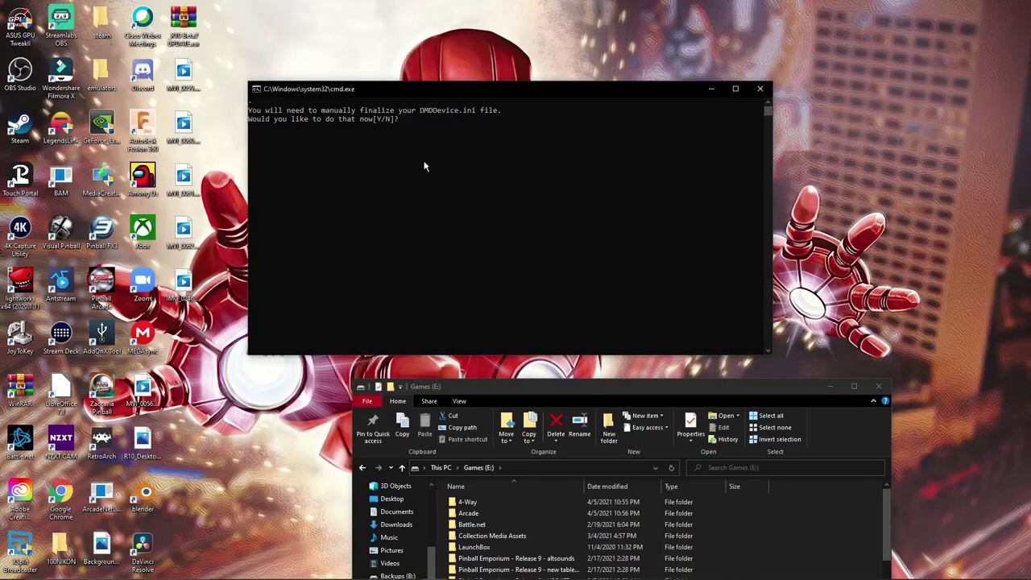
{"action": "type", "text": "y"}
{"action": "key", "text": "Return"}
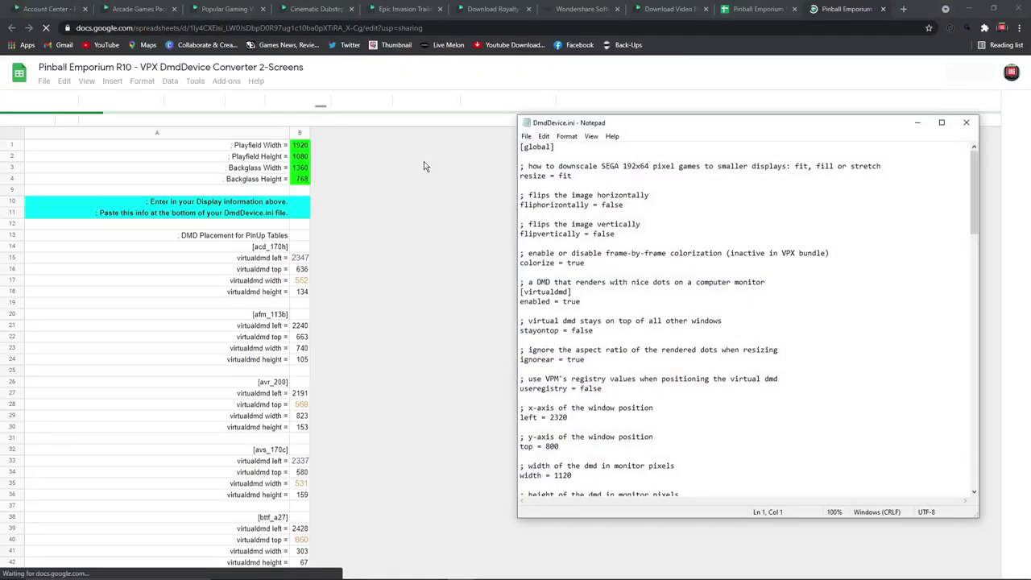
{"action": "left_click", "coordinate": [424, 166]}
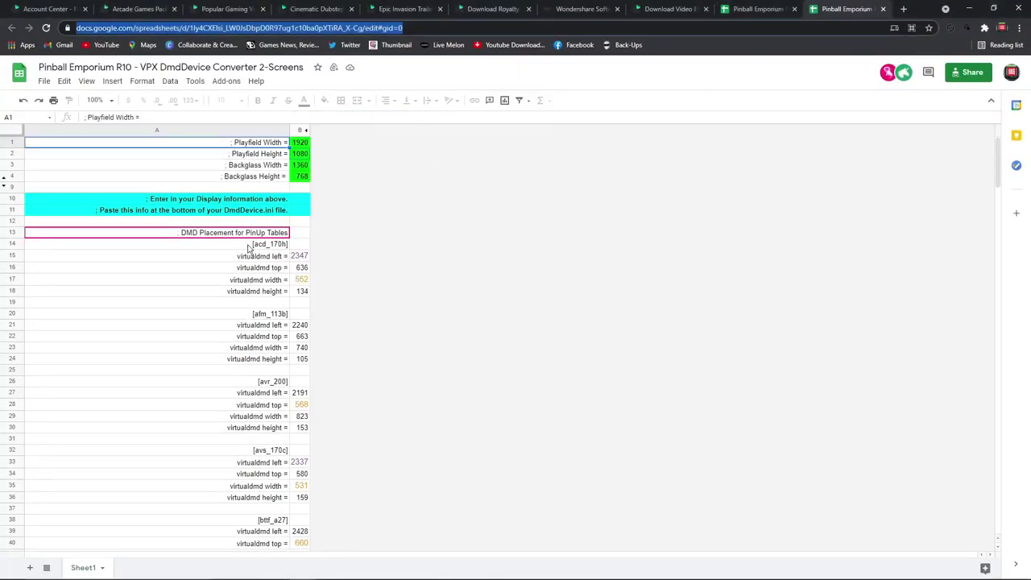
{"action": "left_click_drag", "start_coordinate": [213, 234], "coordinate": [340, 534]}
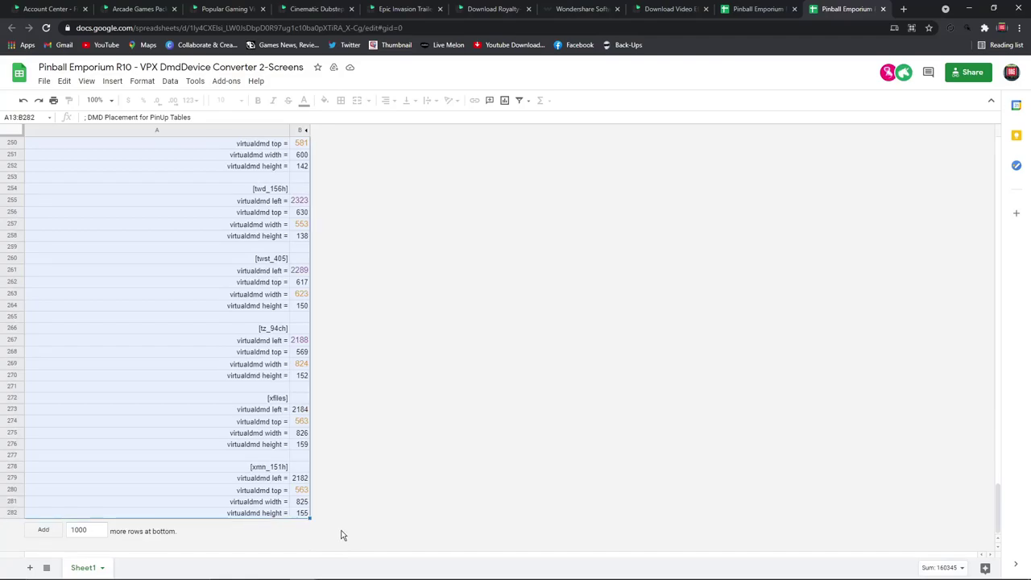
{"action": "key", "text": "ctrl+c"}
Paste the copied DMD placement values at the end of DmdDevice.ini in Notepad.
{"action": "left_click", "coordinate": [971, 8]}
{"action": "scroll", "coordinate": [810, 375], "scroll_direction": "down", "scroll_amount": 20}
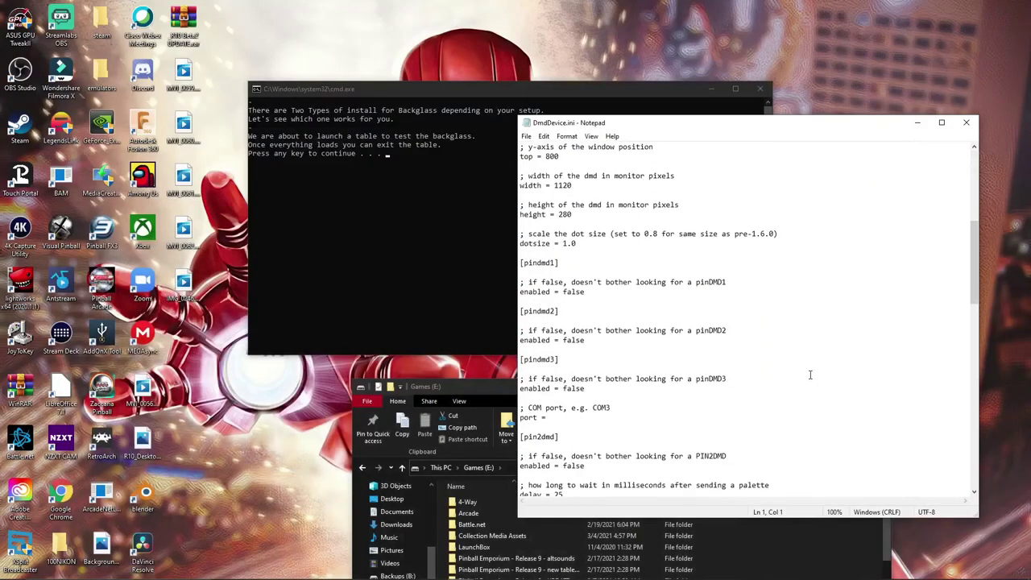
{"action": "scroll", "coordinate": [810, 374], "scroll_direction": "down", "scroll_amount": 12}
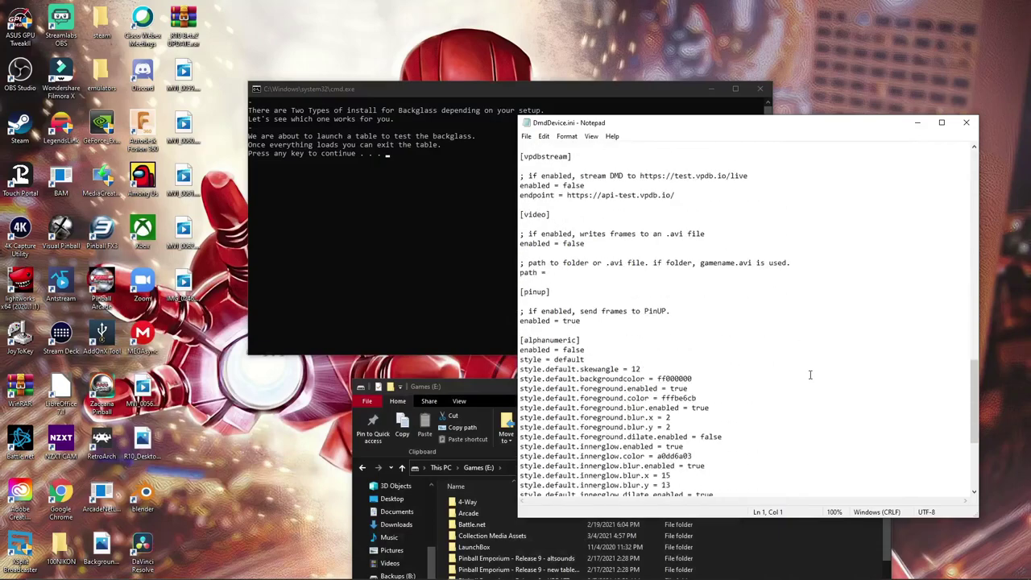
{"action": "left_click", "coordinate": [798, 481]}
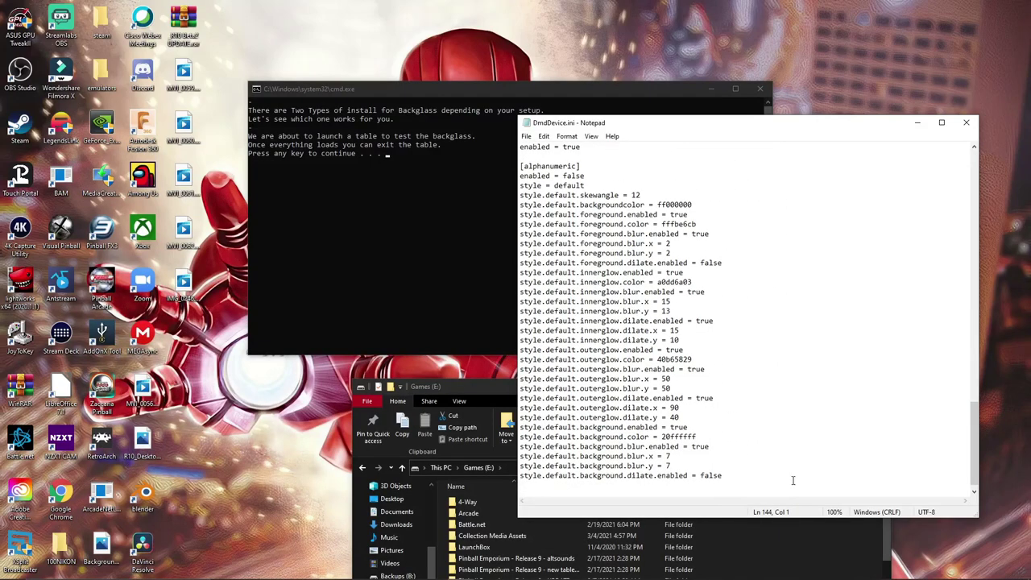
{"action": "key", "text": "ctrl+v"}
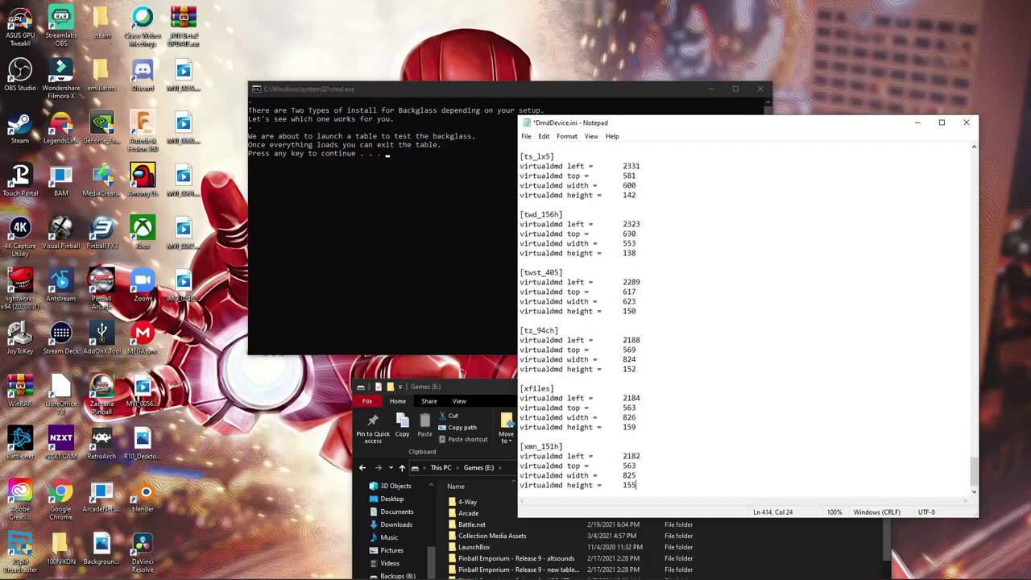
Save DmdDevice.ini with the pasted DMD placements and close the file.
{"action": "key", "text": "ctrl+s"}
{"action": "left_click", "coordinate": [966, 122]}
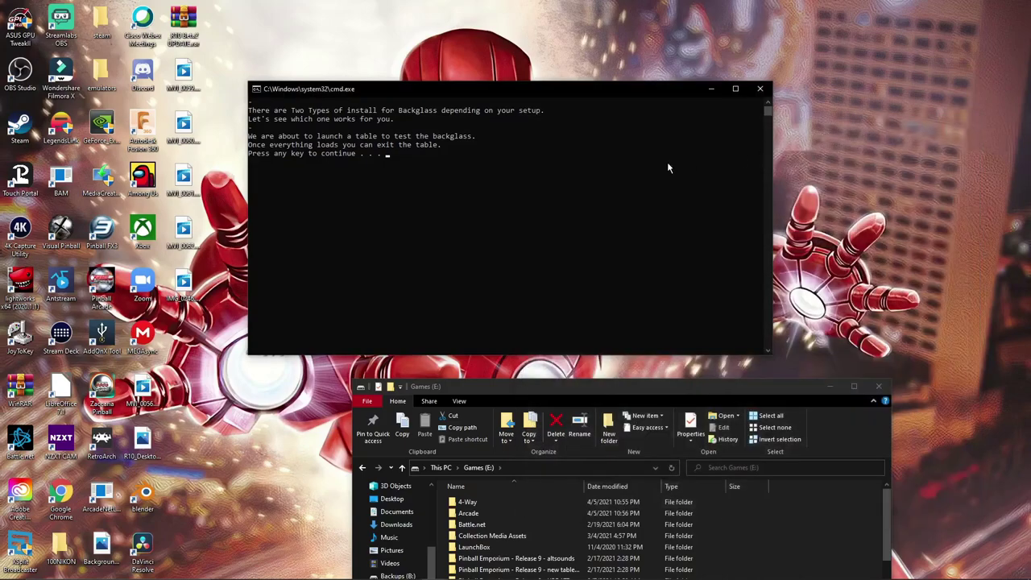
Run the backglass test by launching the test table, exit the table, and answer yes that the backglass looks correct.
{"action": "left_click", "coordinate": [529, 164]}
{"action": "key", "text": "Escape"}
{"action": "key", "text": "Return"}
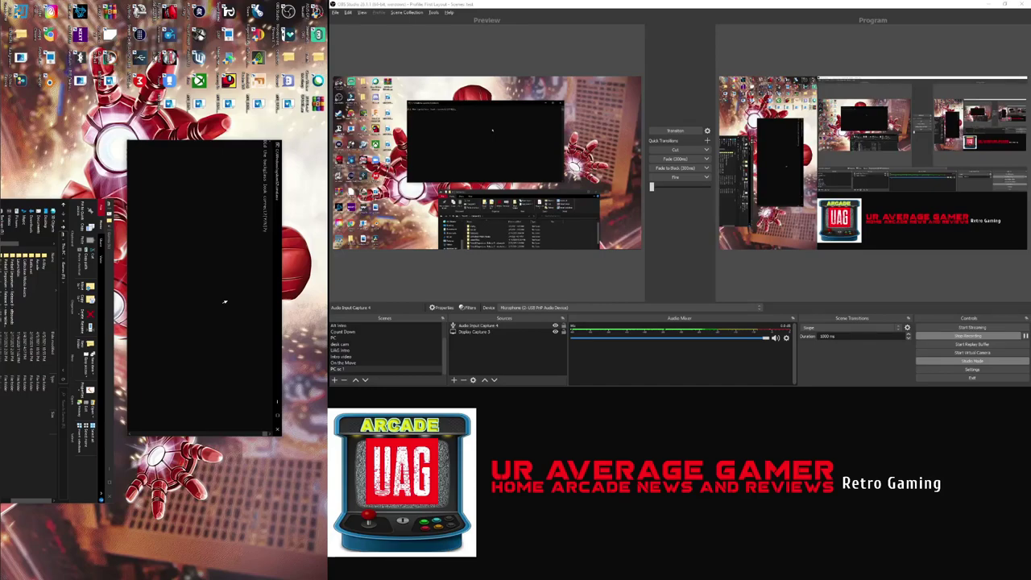
{"action": "type", "text": "y"}
{"action": "key", "text": "Return"}
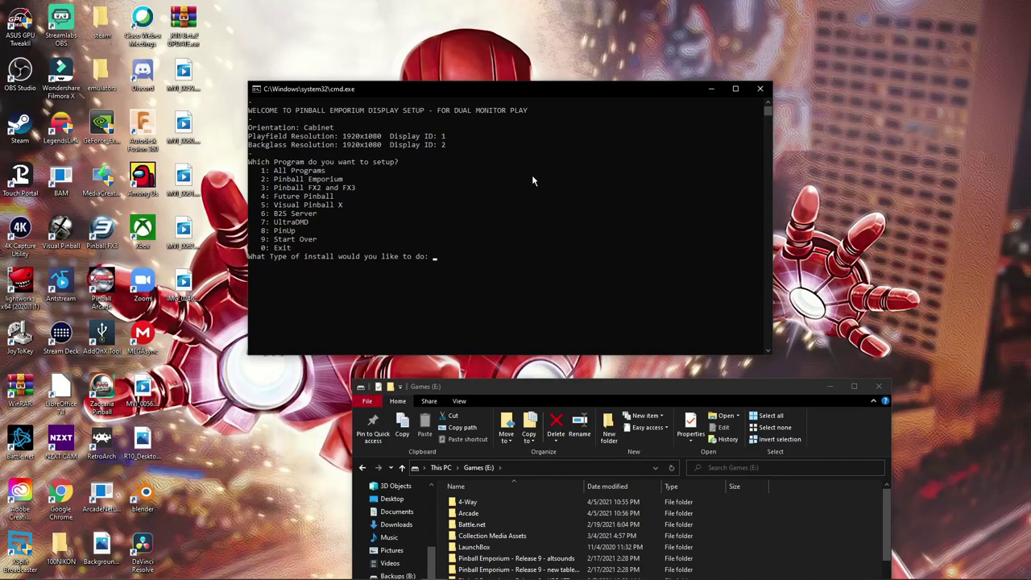
Exit the dual-monitor display setup and close the Pinball Emporium R10 installer.
{"action": "type", "text": "0"}
{"action": "key", "text": "Return"}
{"action": "type", "text": "0"}
{"action": "key", "text": "Return"}
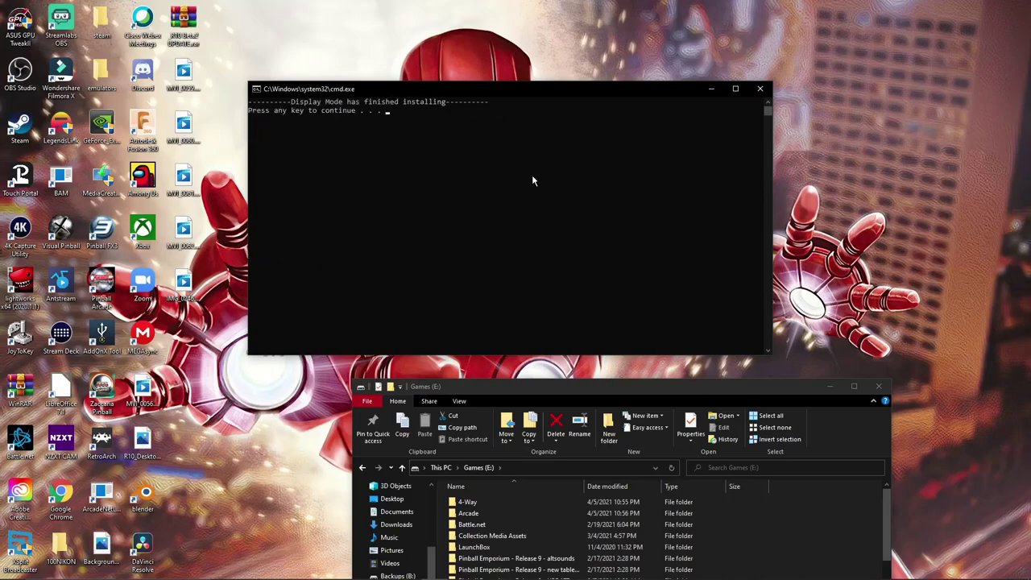
{"action": "key", "text": "Return"}
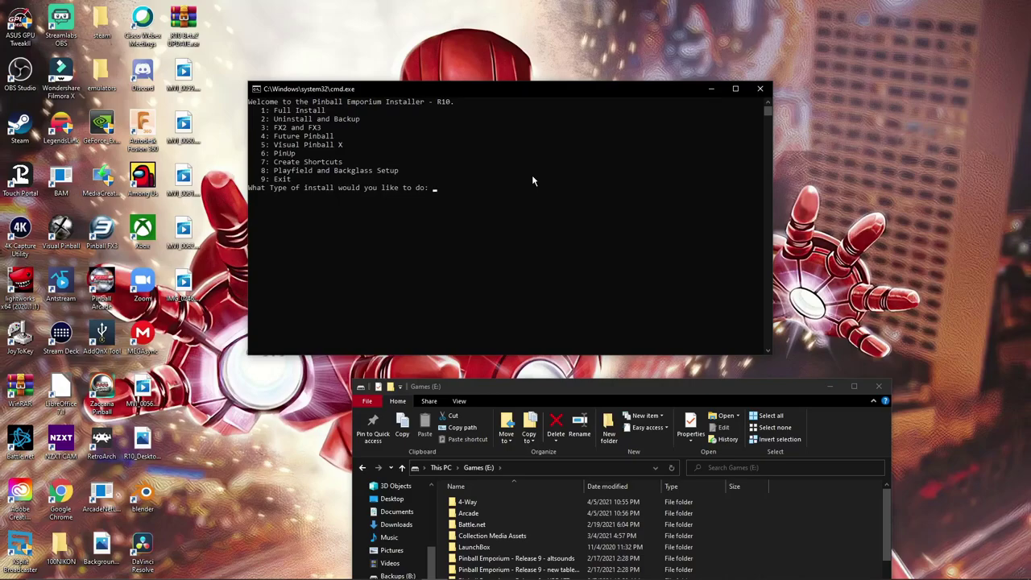
{"action": "type", "text": "9"}
{"action": "key", "text": "Return"}
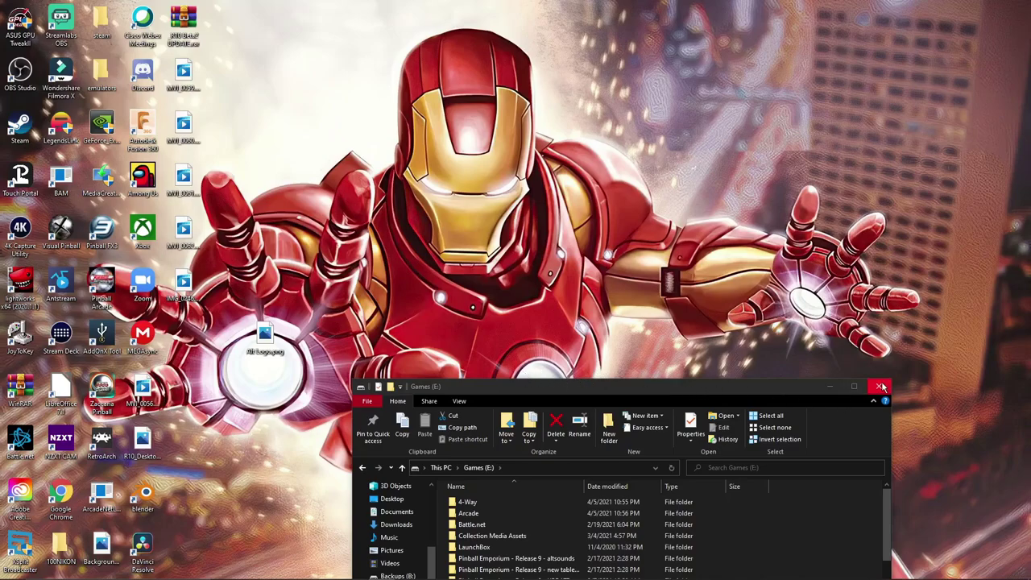
Put the Pinball Emporium shortcut from the Pinball_Emporium-R10 > Pinball Emporium folder on the desktop and launch it.
{"action": "left_click", "coordinate": [882, 386]}
{"action": "double_click", "coordinate": [447, 386]}
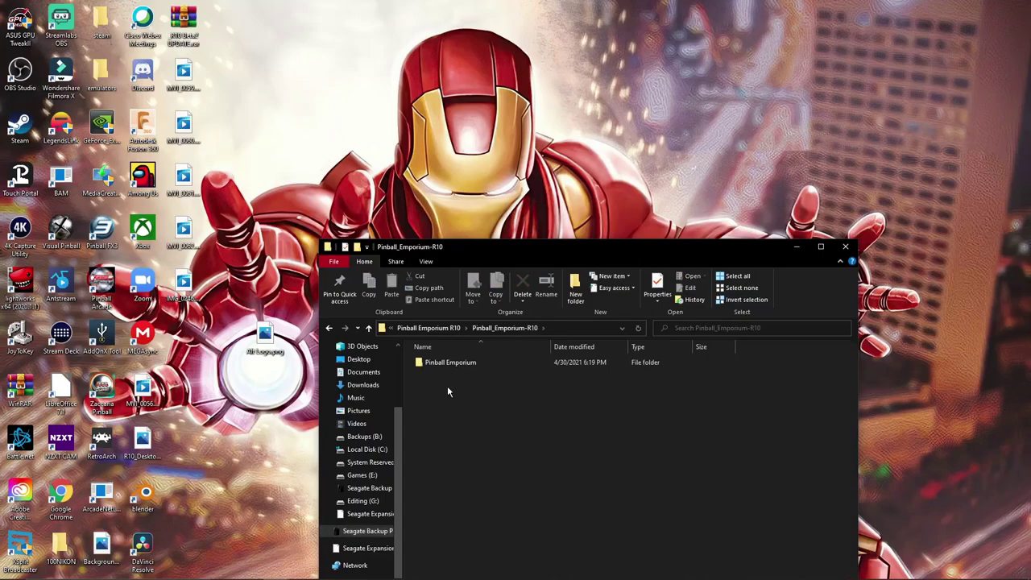
{"action": "double_click", "coordinate": [447, 365]}
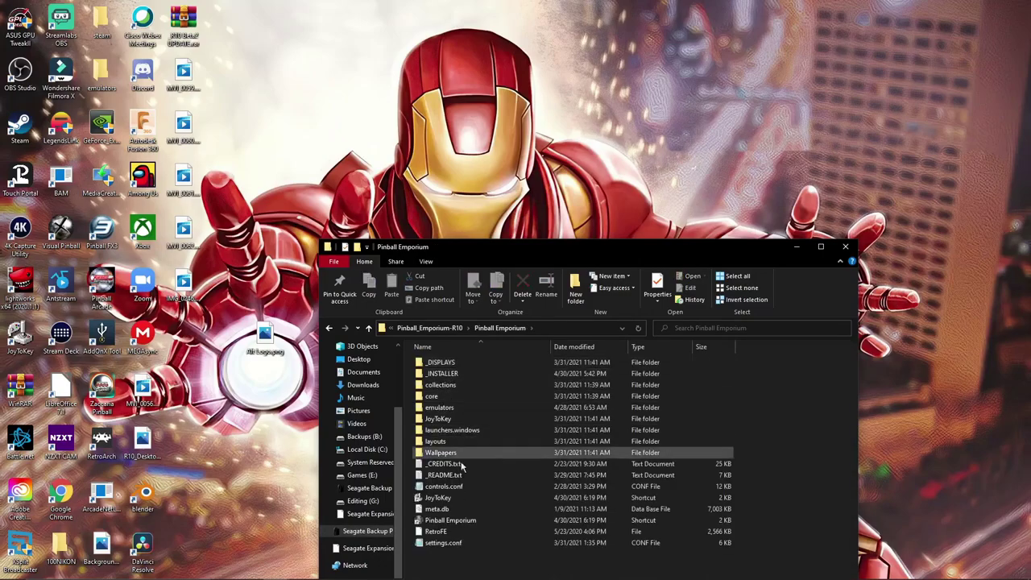
{"action": "left_click_drag", "start_coordinate": [450, 521], "coordinate": [199, 370]}
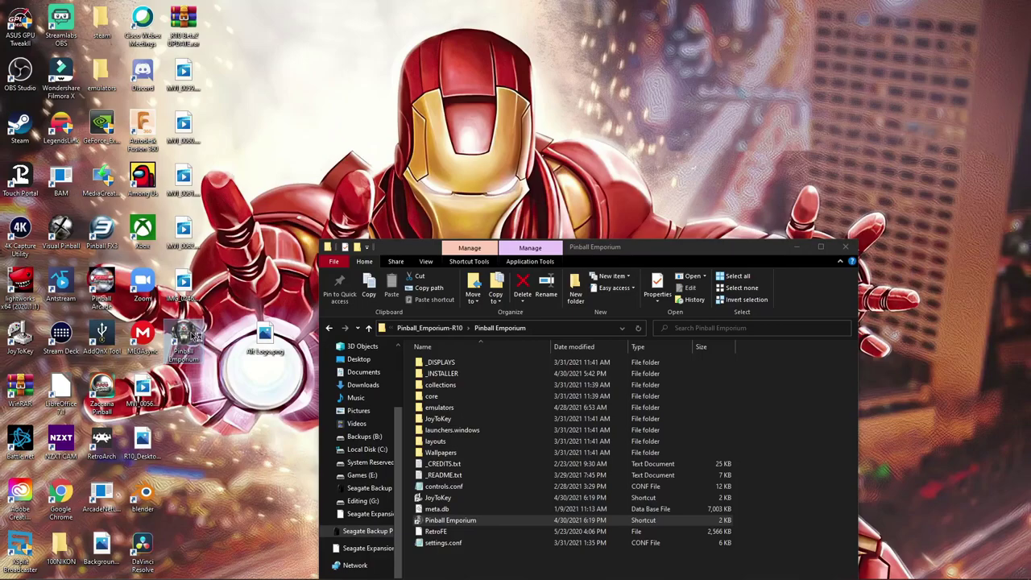
{"action": "double_click", "coordinate": [185, 339]}
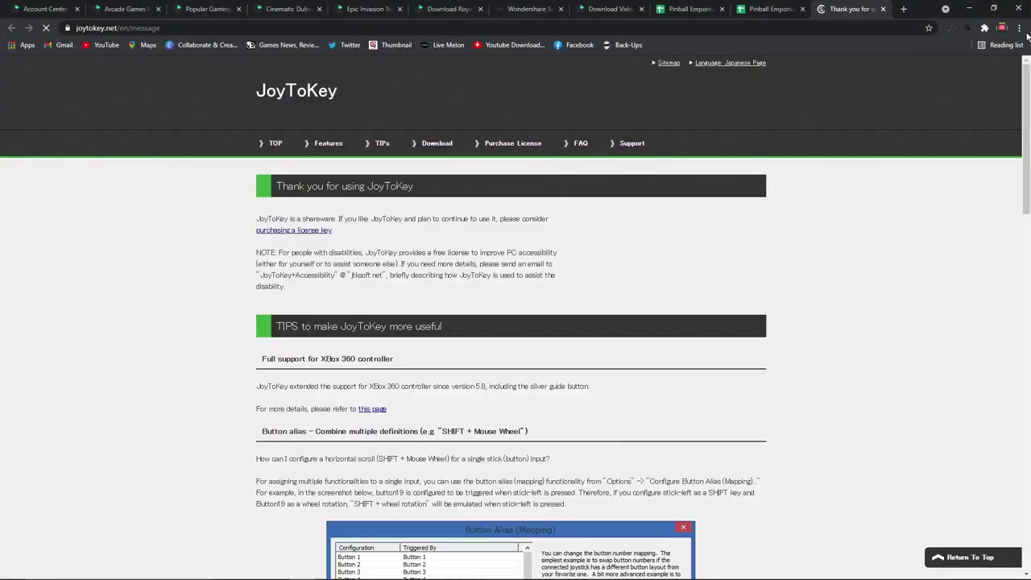
Minimize the browser showing the JoyToKey web page and dismiss JoyToKey's thank-you message.
{"action": "left_click", "coordinate": [995, 9]}
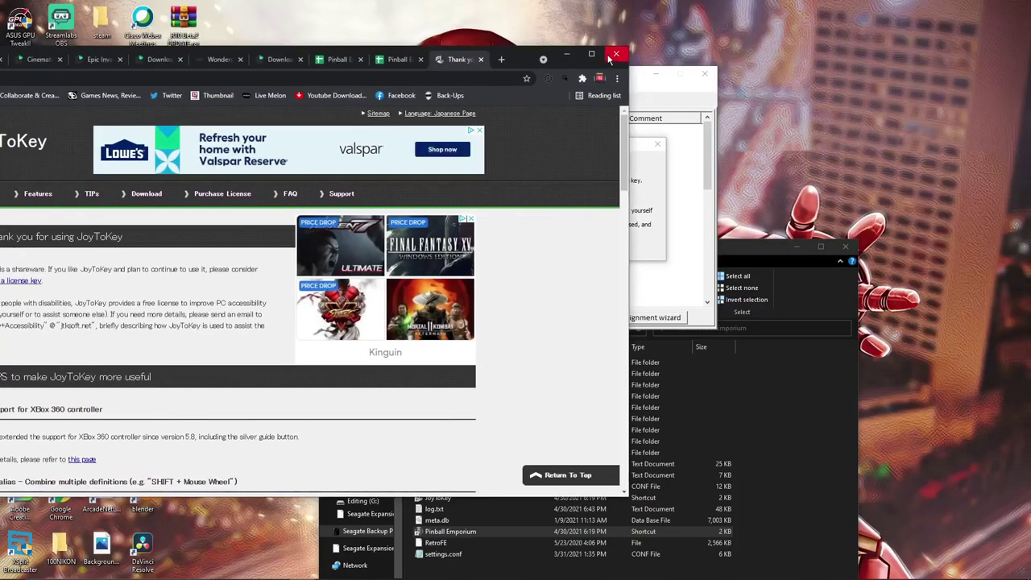
{"action": "left_click", "coordinate": [566, 54]}
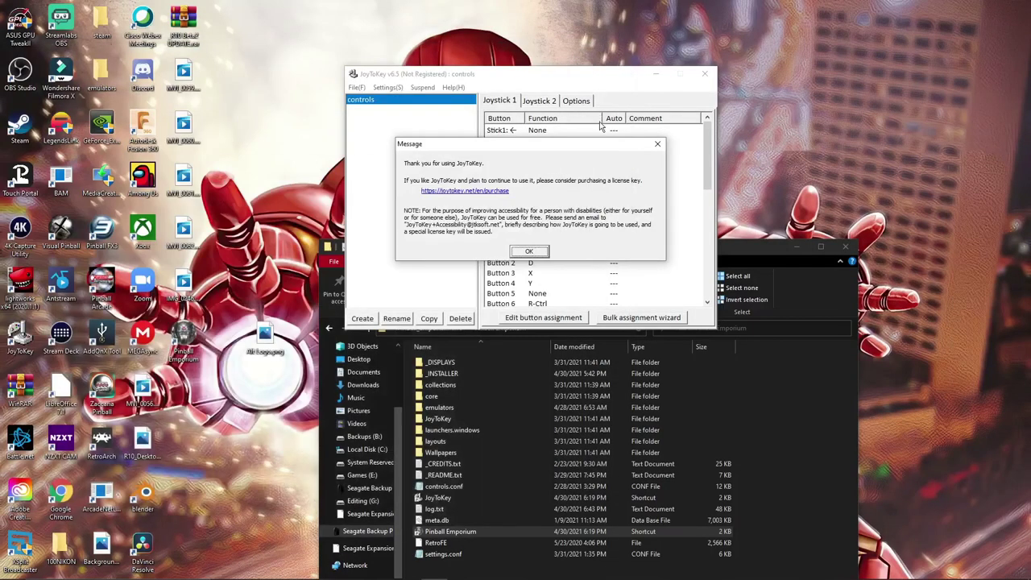
{"action": "left_click", "coordinate": [529, 252]}
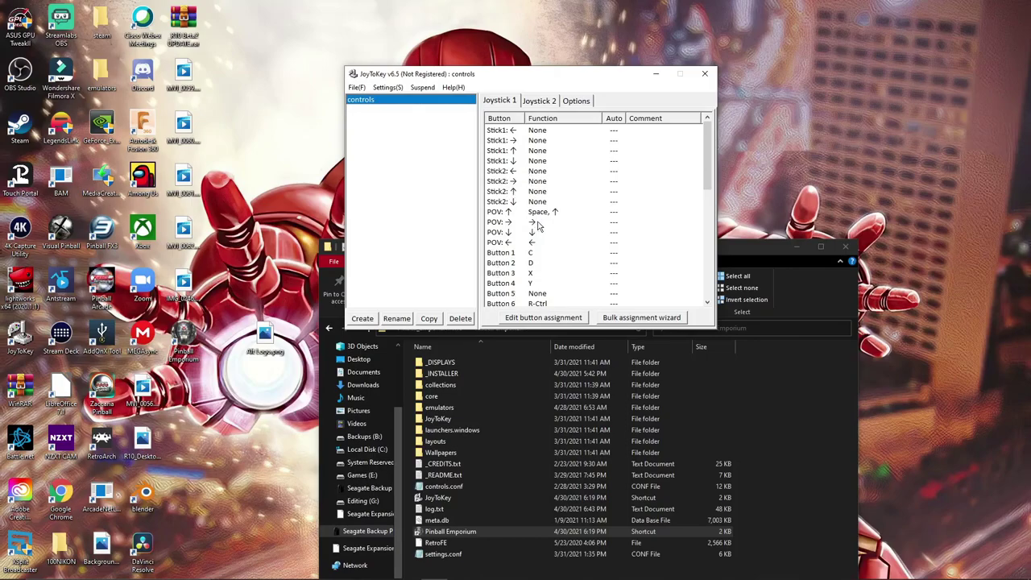
Review the Joystick 1 button assignments of the controls profile and close the JoyToKey window.
{"action": "scroll", "coordinate": [538, 230], "scroll_direction": "down", "scroll_amount": 3}
{"action": "scroll", "coordinate": [538, 234], "scroll_direction": "up", "scroll_amount": 3}
{"action": "left_click", "coordinate": [706, 76]}
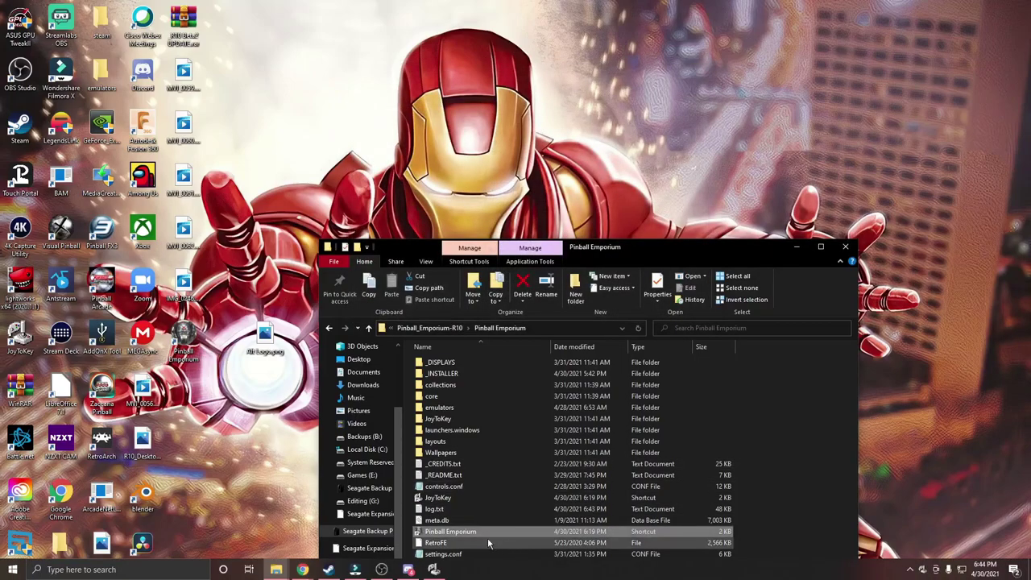
Reopen JoyToKey from the Pinball Emporium folder and view the Joystick 2 assignments.
{"action": "left_click", "coordinate": [434, 501]}
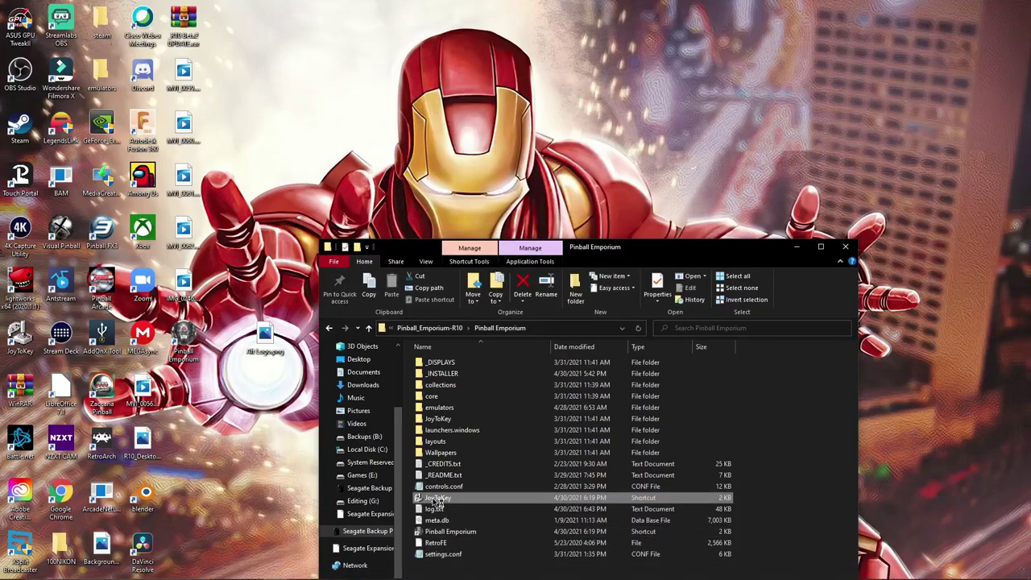
{"action": "double_click", "coordinate": [436, 503]}
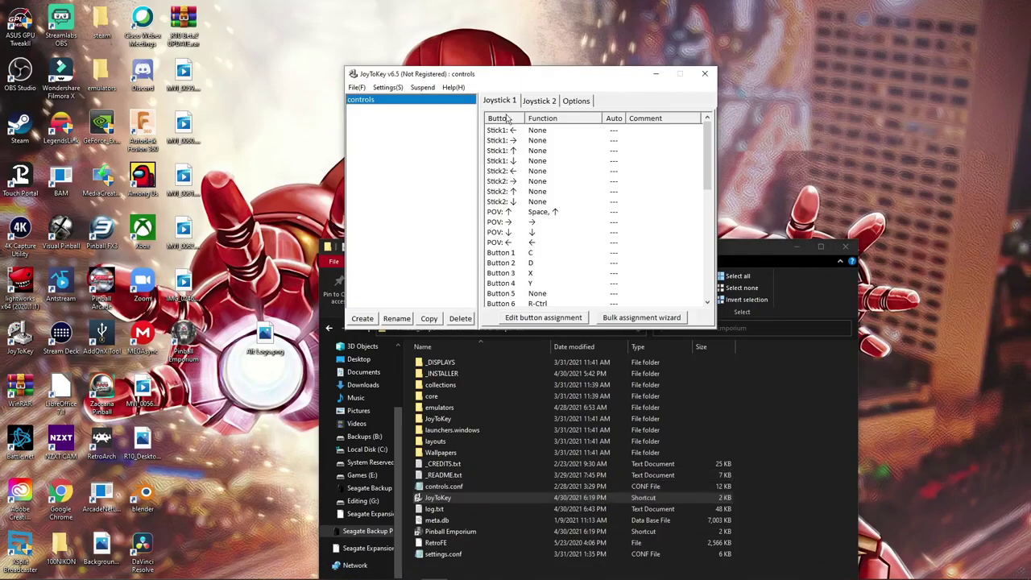
{"action": "left_click", "coordinate": [533, 100]}
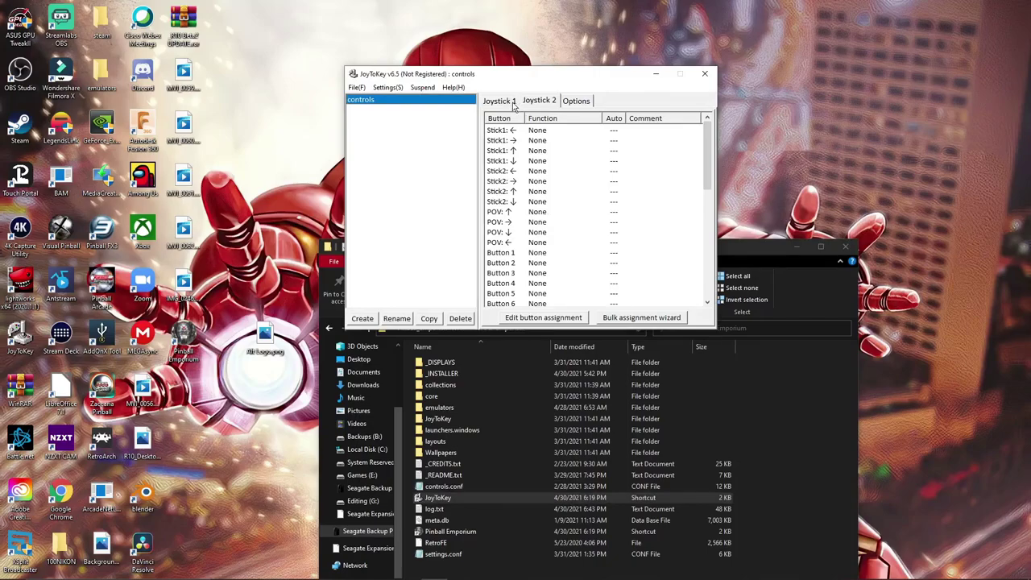